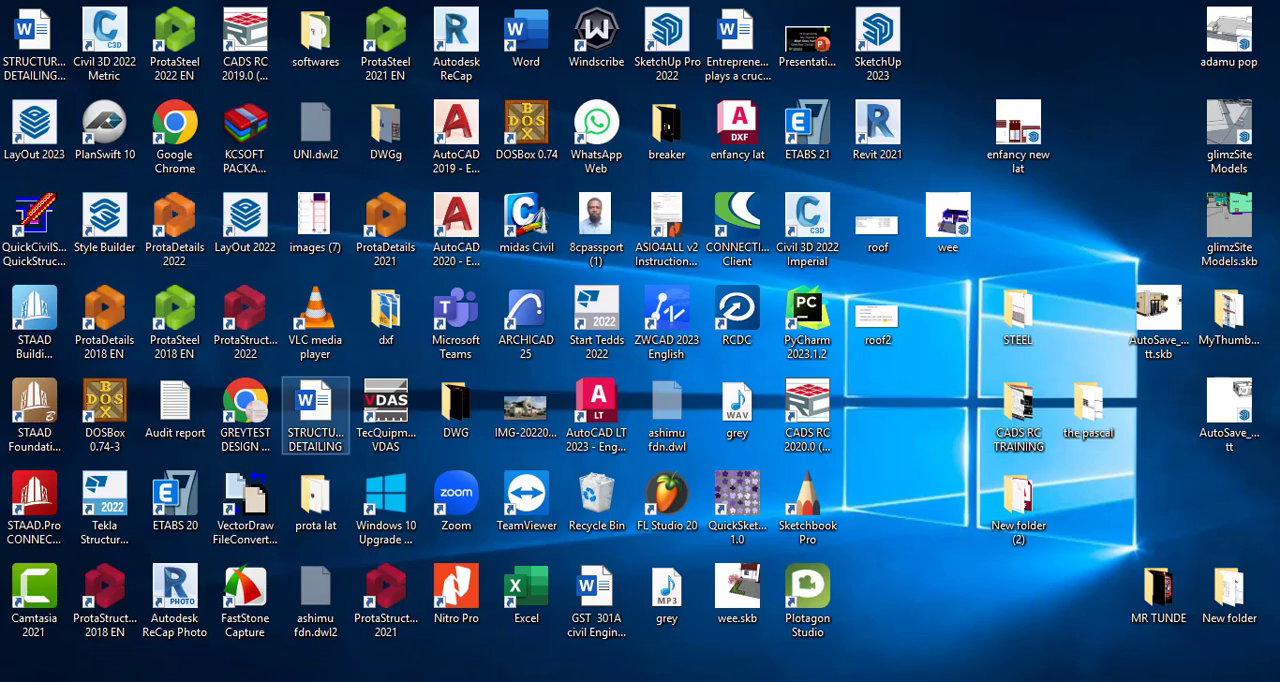
Open ProtaDetails 2022 from the desktop
{"action": "double_click", "coordinate": [178, 231]}
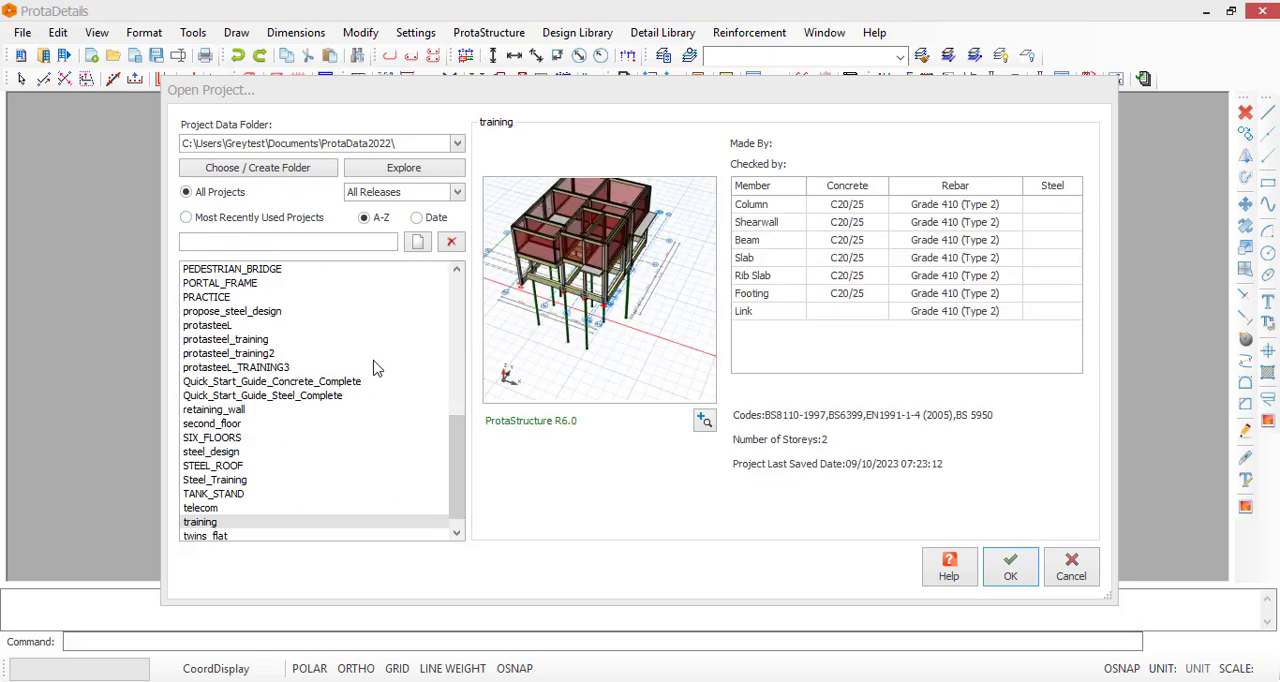
Preview the saved projects one after another, from telecom back to PORTAL_FRAME, checking each model's image and details
{"action": "left_click_drag", "start_coordinate": [463, 473], "coordinate": [459, 511]}
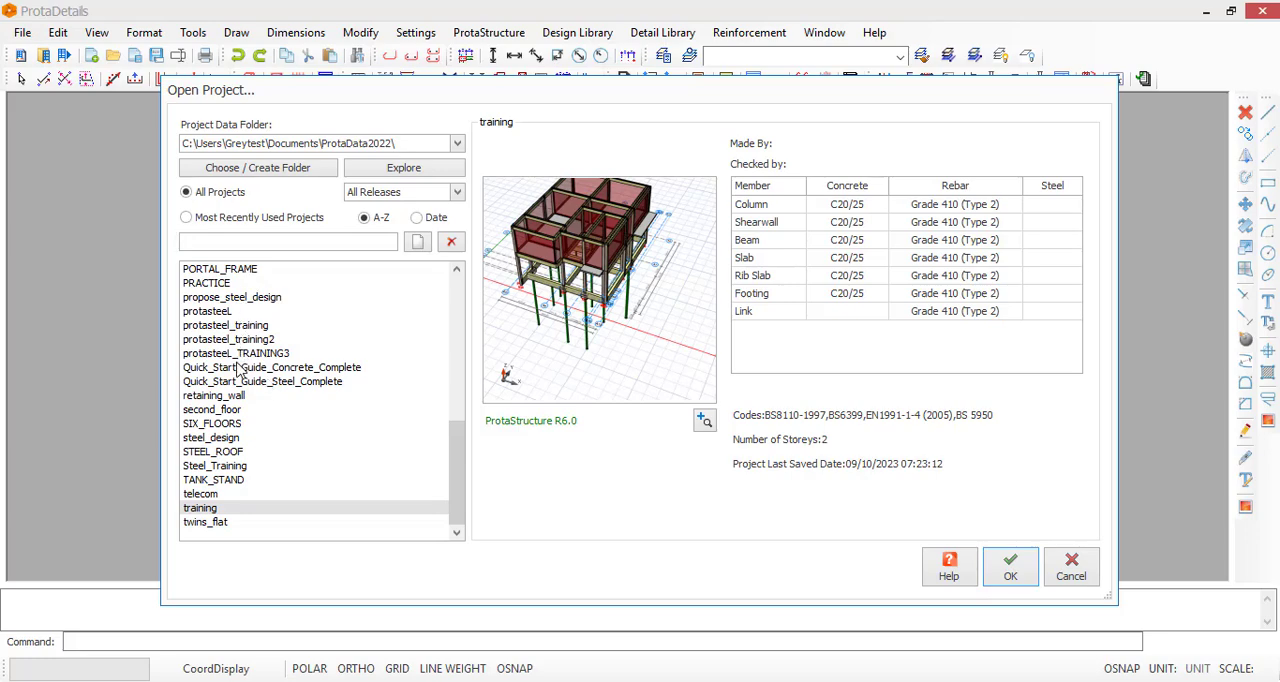
{"action": "left_click", "coordinate": [203, 493]}
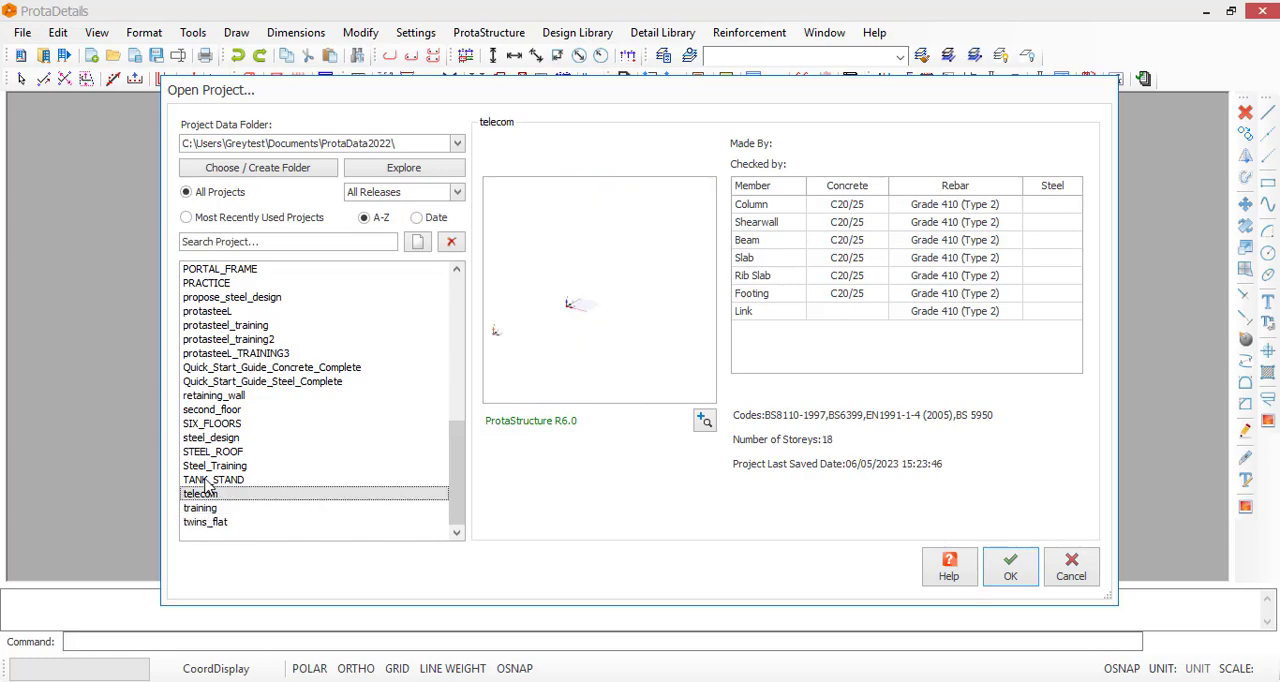
{"action": "left_click", "coordinate": [207, 480]}
{"action": "left_click", "coordinate": [209, 466]}
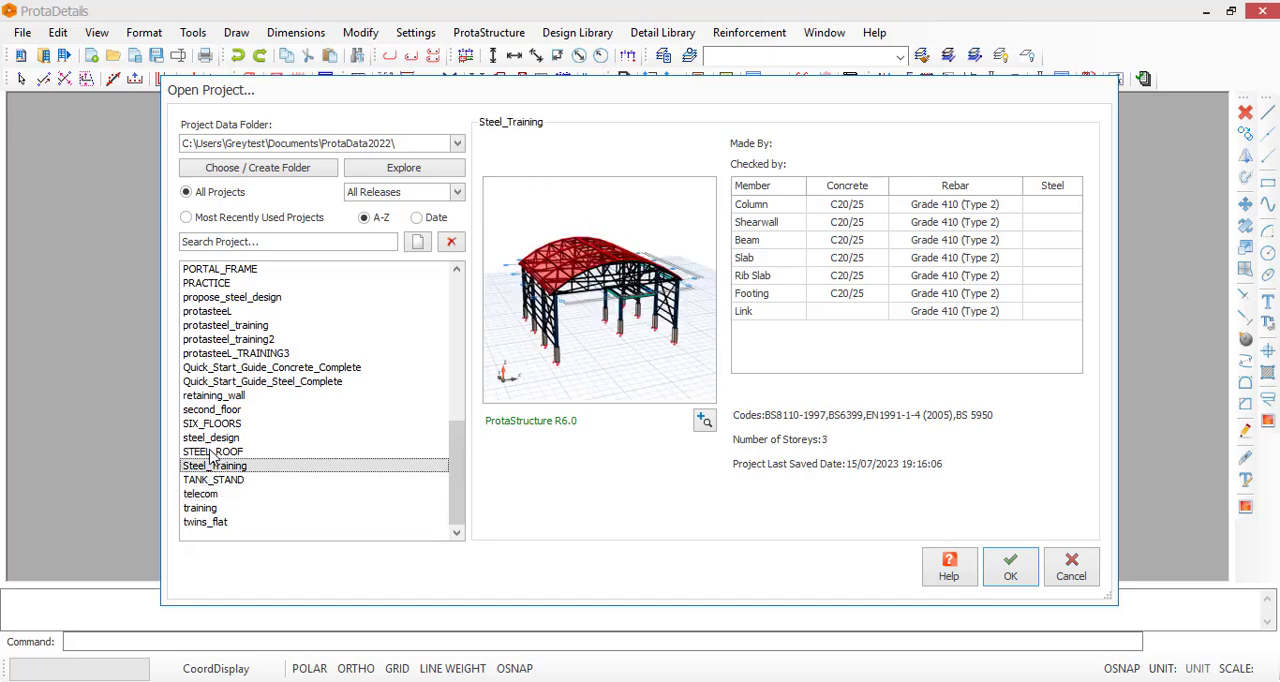
{"action": "left_click", "coordinate": [211, 451]}
{"action": "left_click", "coordinate": [211, 437]}
{"action": "left_click", "coordinate": [211, 423]}
{"action": "left_click", "coordinate": [212, 396]}
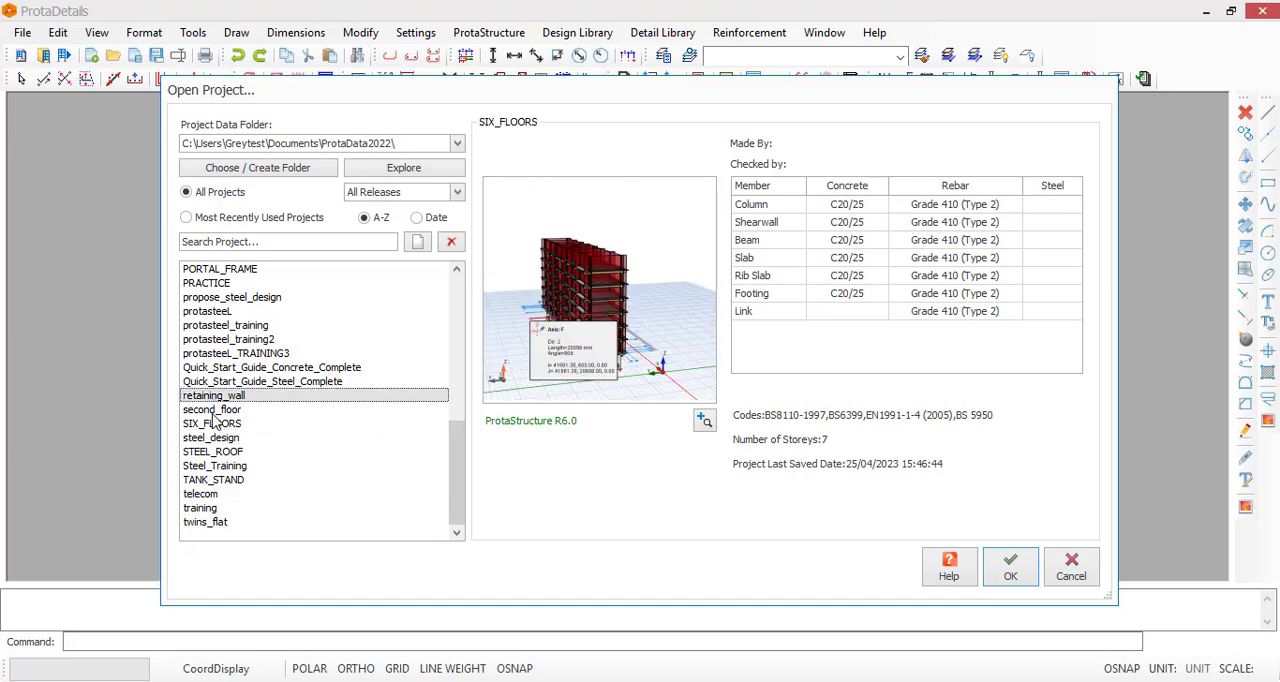
{"action": "left_click", "coordinate": [212, 410]}
{"action": "left_click", "coordinate": [211, 381]}
{"action": "left_click", "coordinate": [211, 367]}
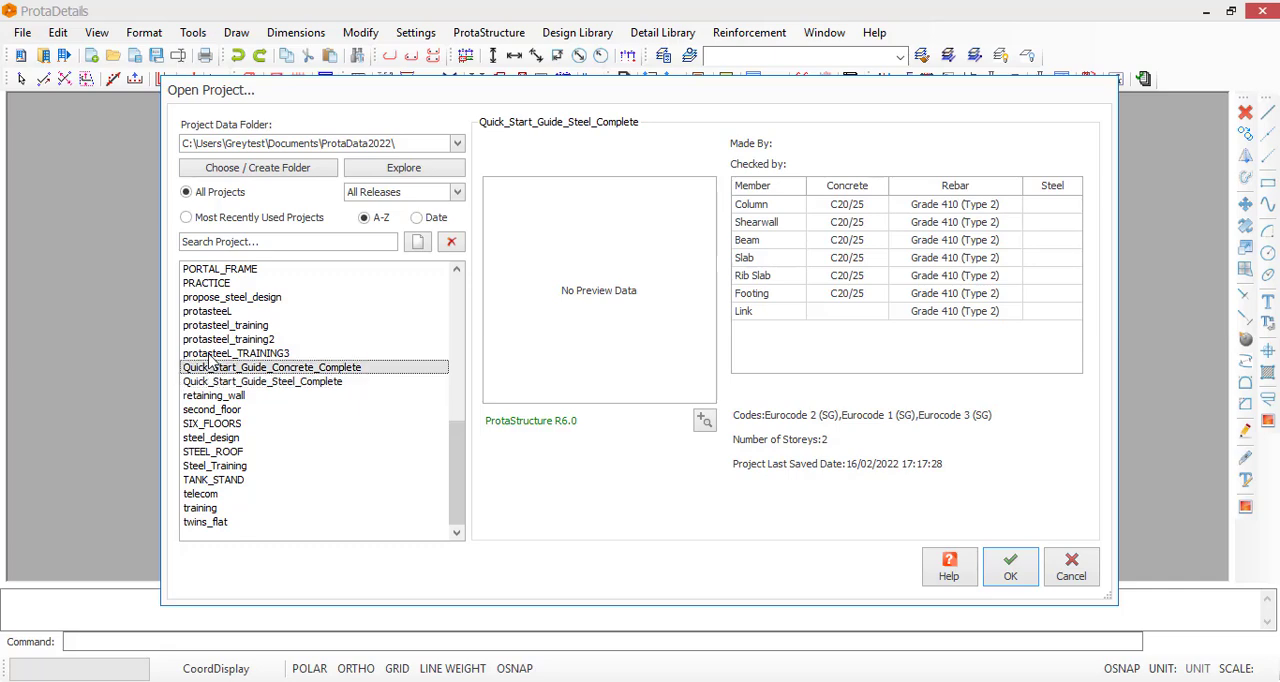
{"action": "left_click", "coordinate": [210, 354]}
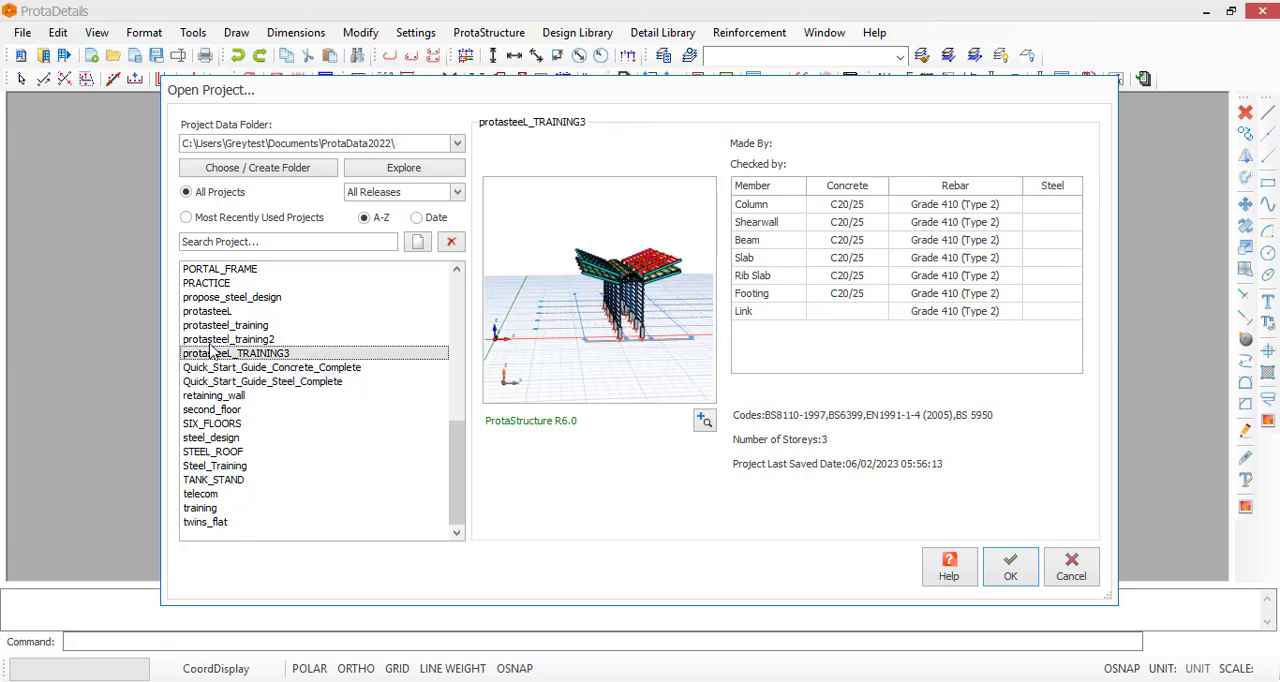
{"action": "left_click", "coordinate": [211, 340]}
{"action": "left_click", "coordinate": [212, 326]}
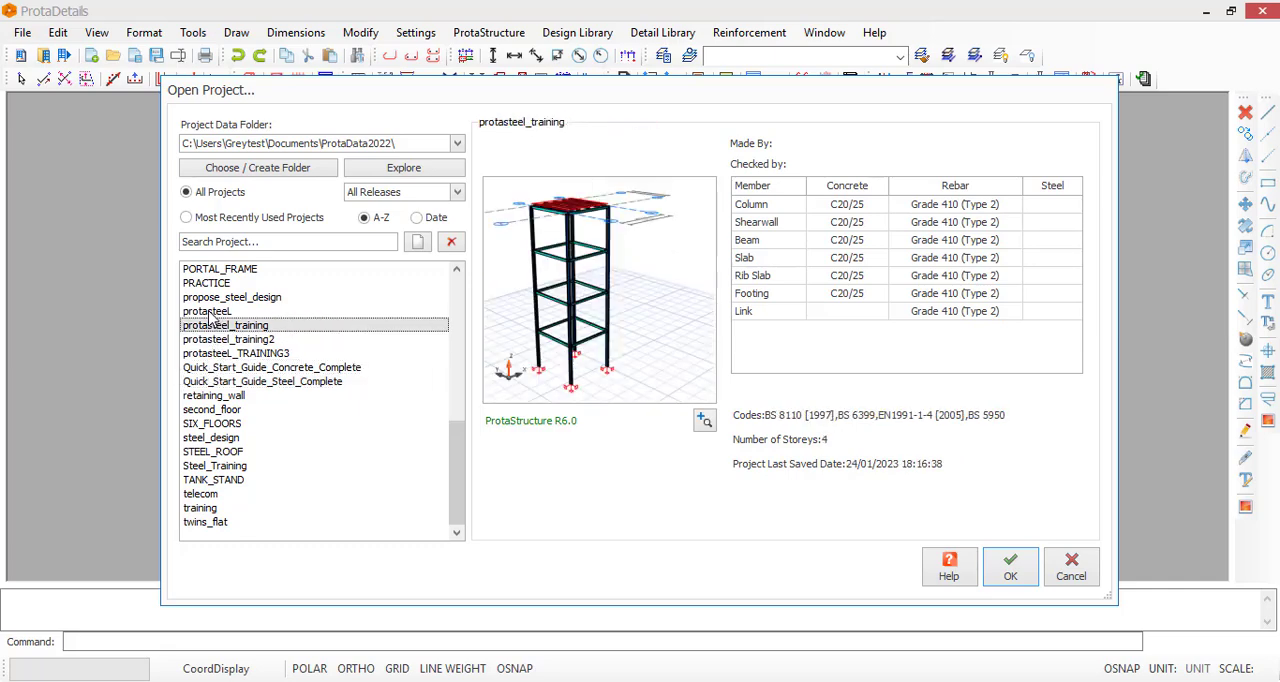
{"action": "left_click", "coordinate": [208, 311]}
{"action": "left_click", "coordinate": [207, 297]}
{"action": "left_click", "coordinate": [205, 284]}
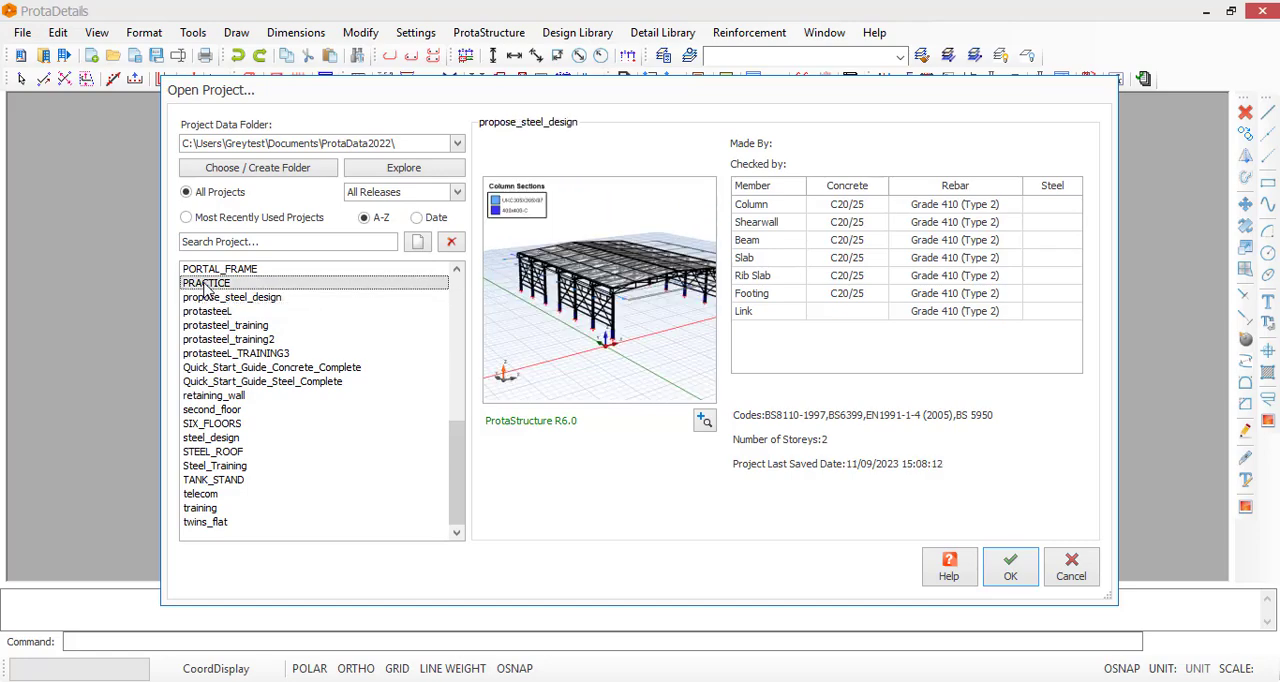
{"action": "left_click", "coordinate": [212, 269]}
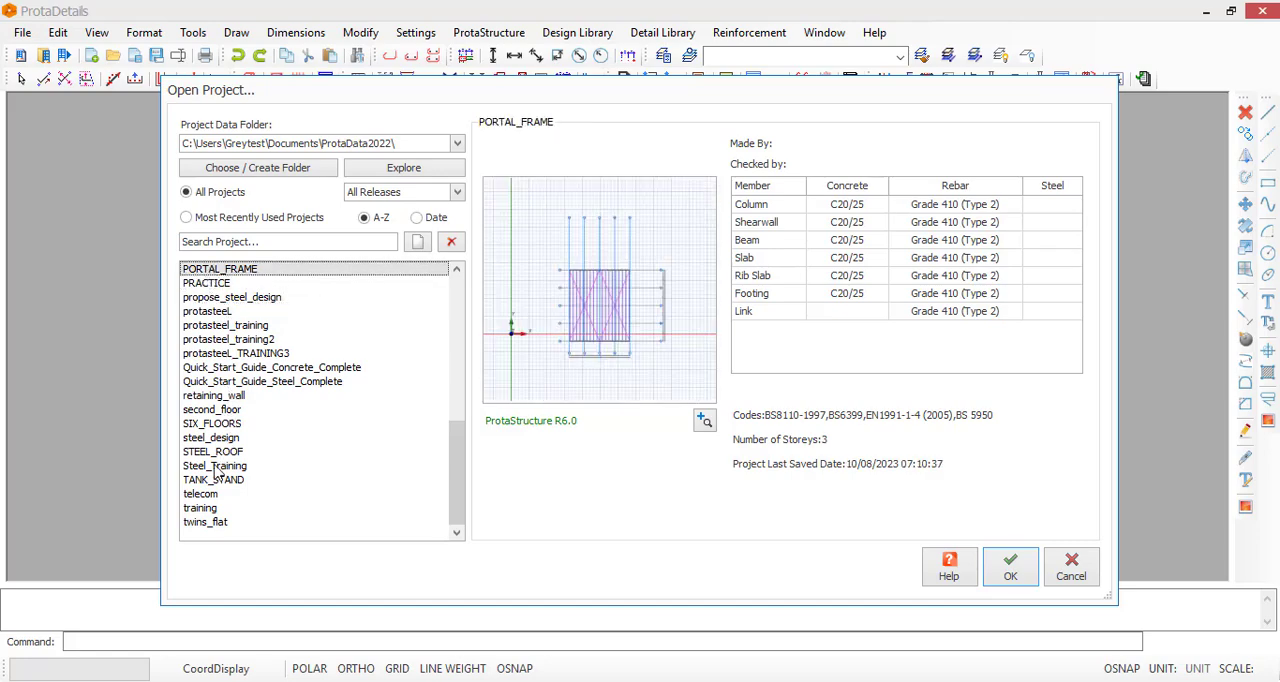
Open the training project and start automatic detail generation with the Detail Drawings Manager
{"action": "left_click", "coordinate": [208, 509]}
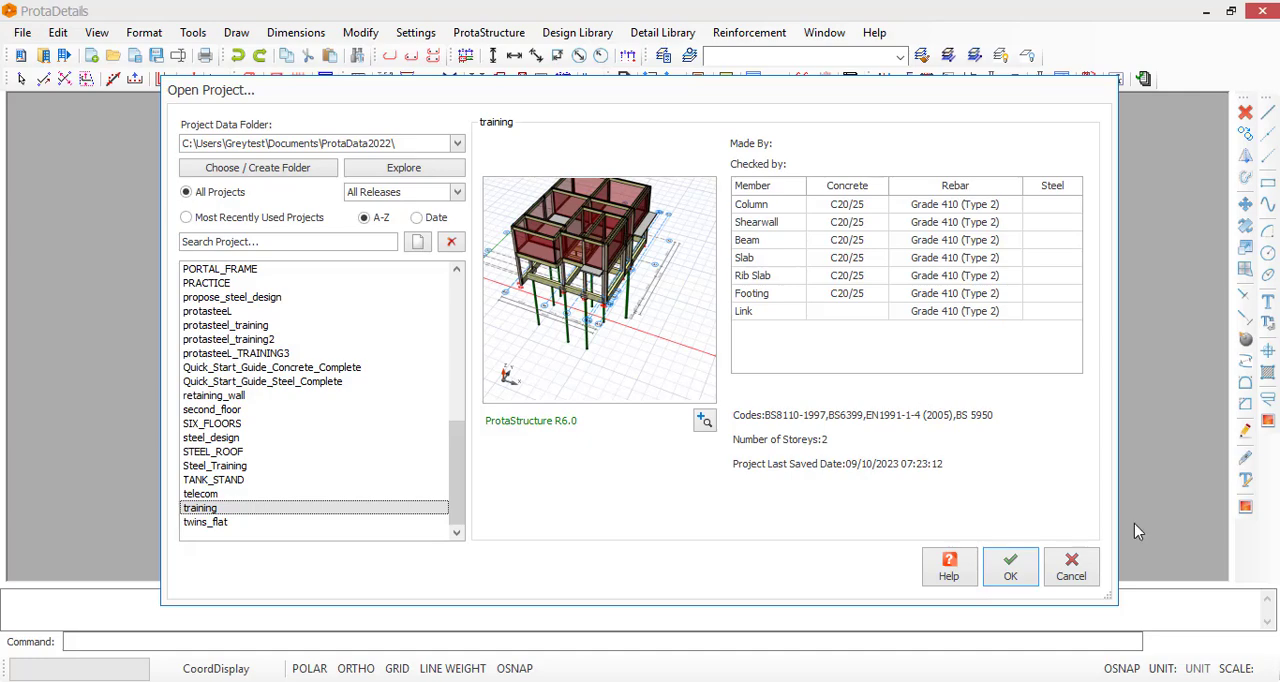
{"action": "left_click", "coordinate": [1011, 570]}
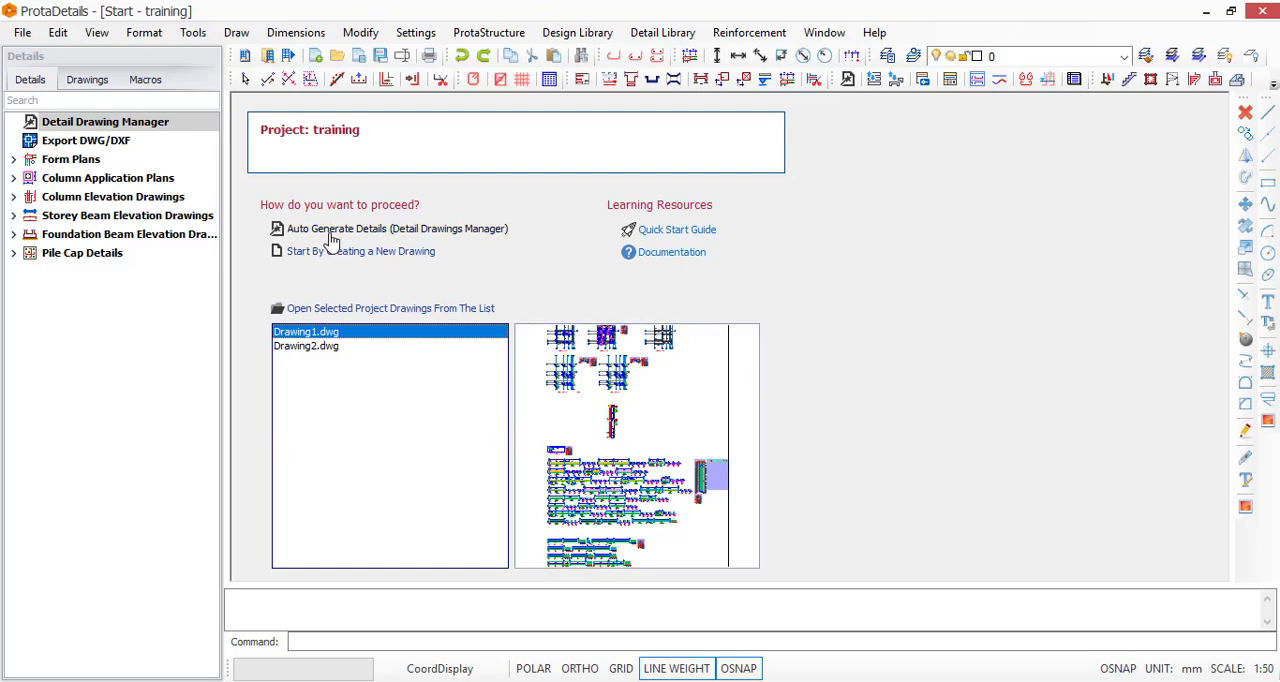
{"action": "left_click", "coordinate": [381, 230]}
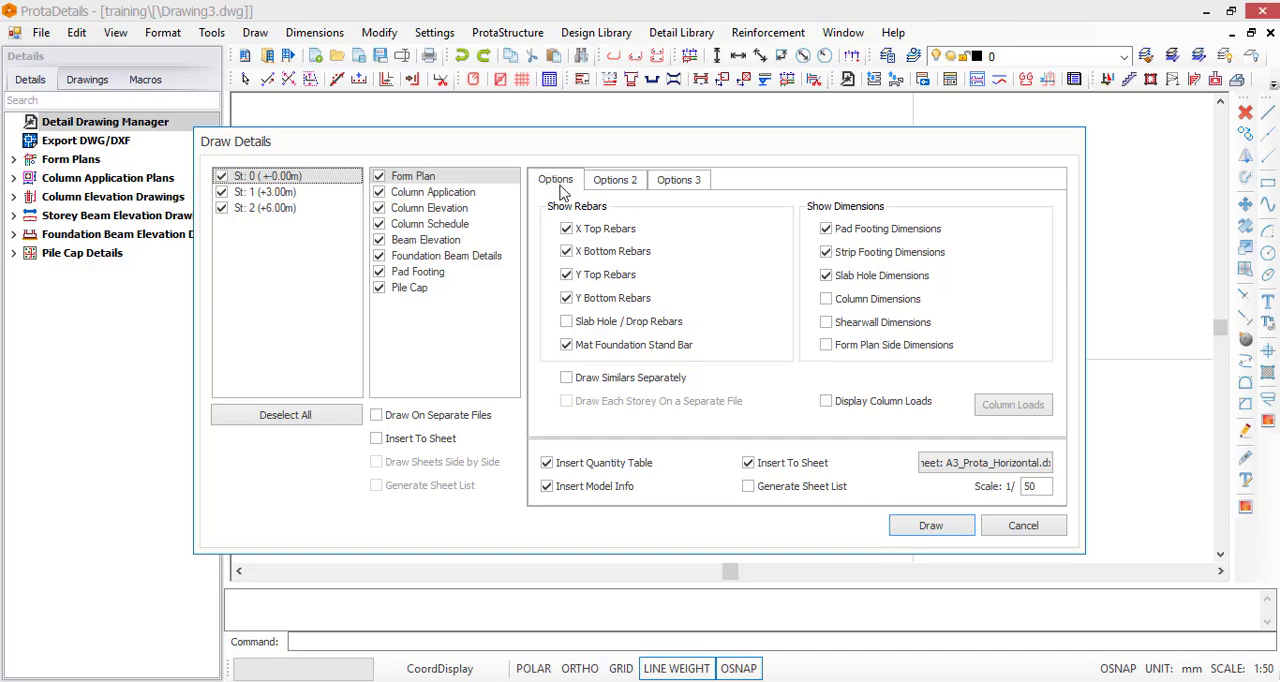
Review the form plan option pages and enable Column Dimensions and Form Plan Side Dimensions
{"action": "left_click", "coordinate": [620, 185]}
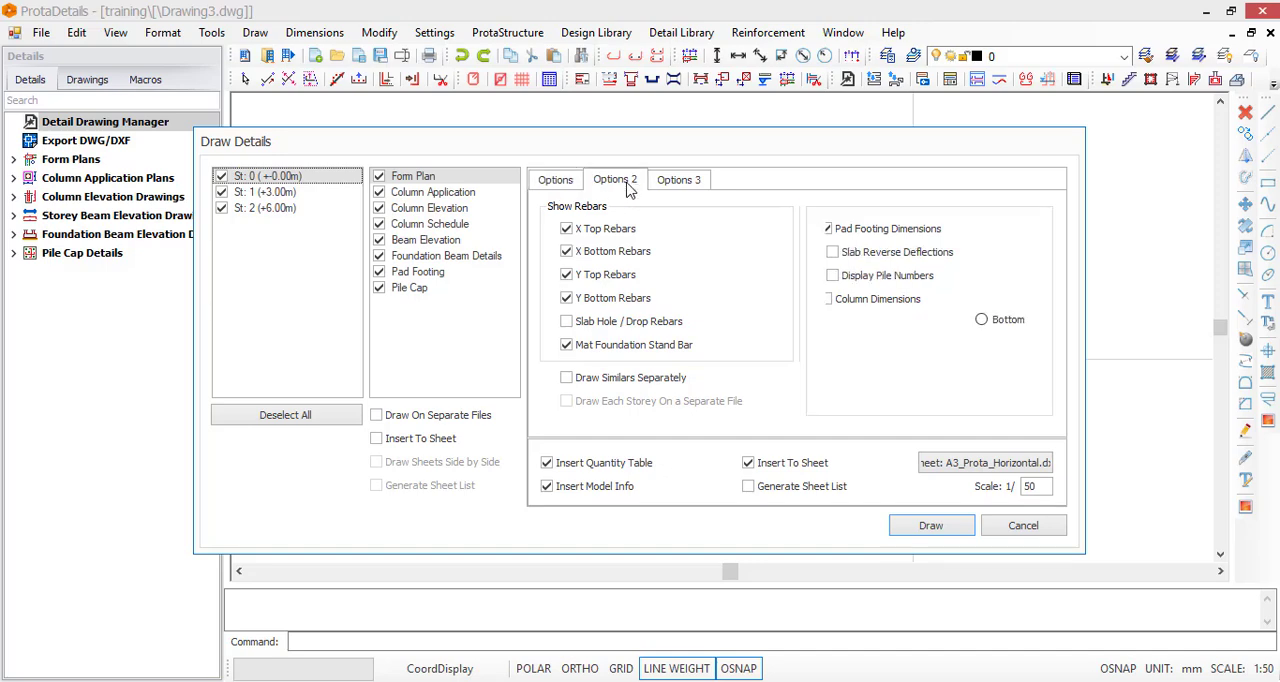
{"action": "left_click", "coordinate": [682, 188]}
{"action": "left_click", "coordinate": [558, 185]}
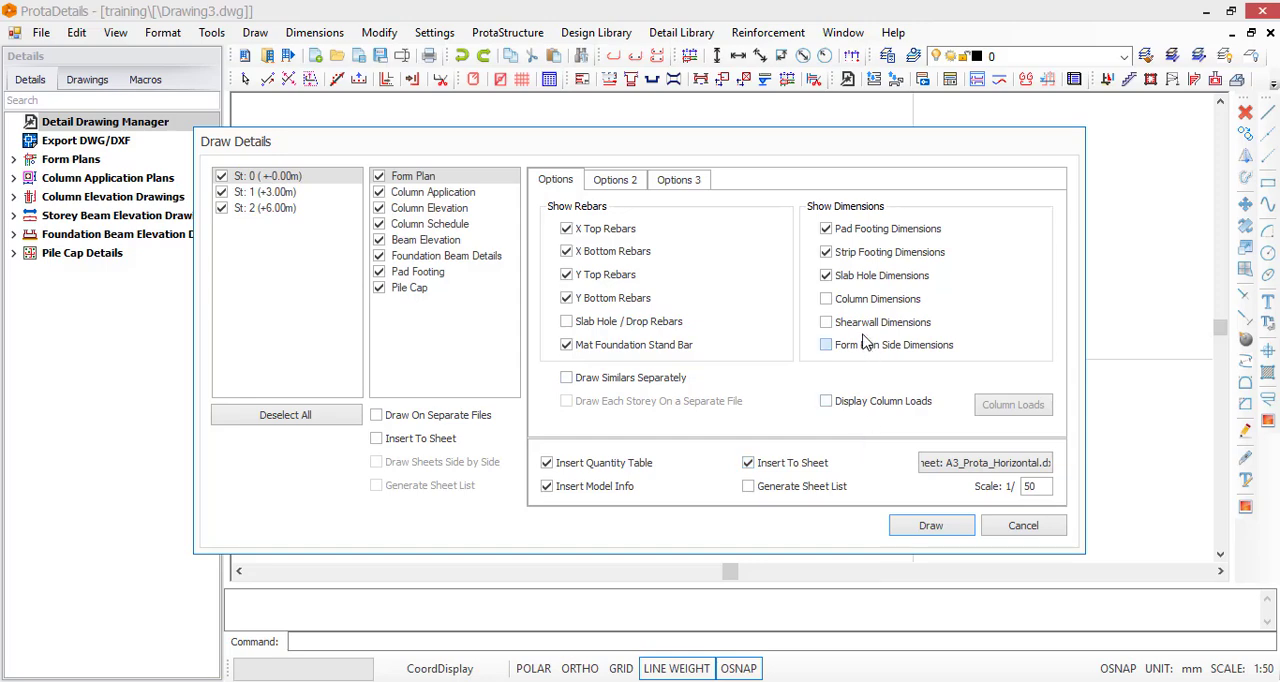
{"action": "left_click", "coordinate": [834, 304]}
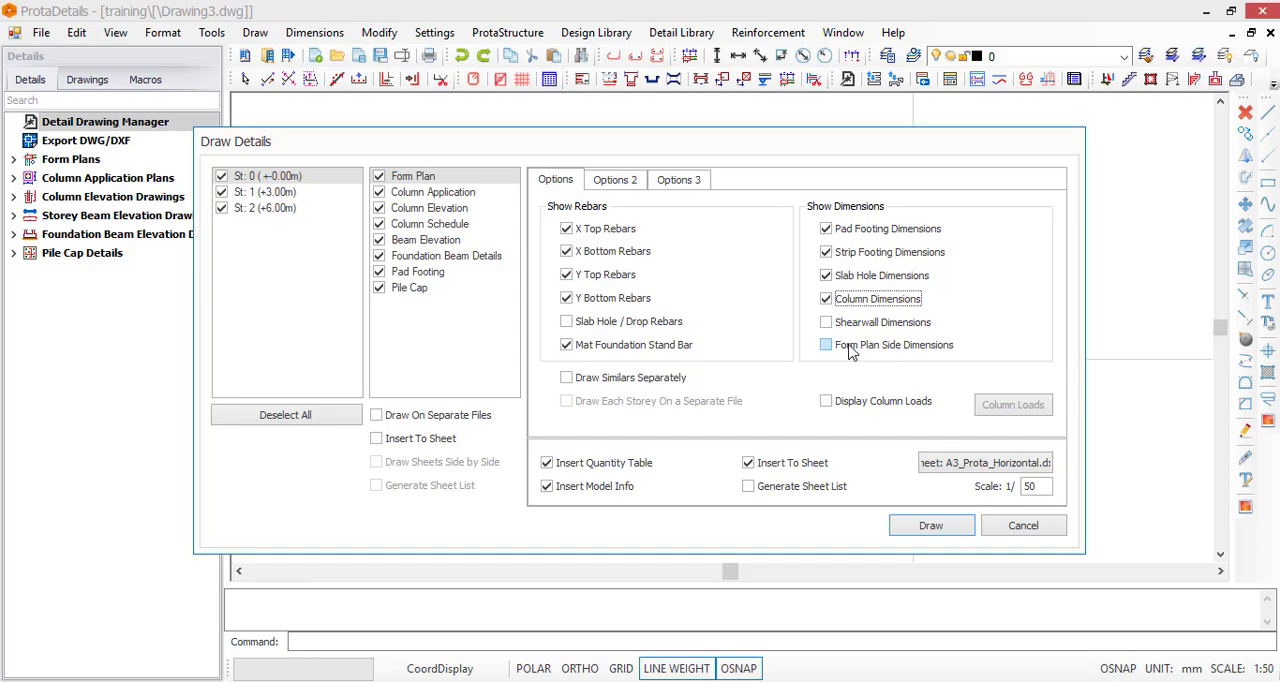
{"action": "left_click", "coordinate": [834, 350]}
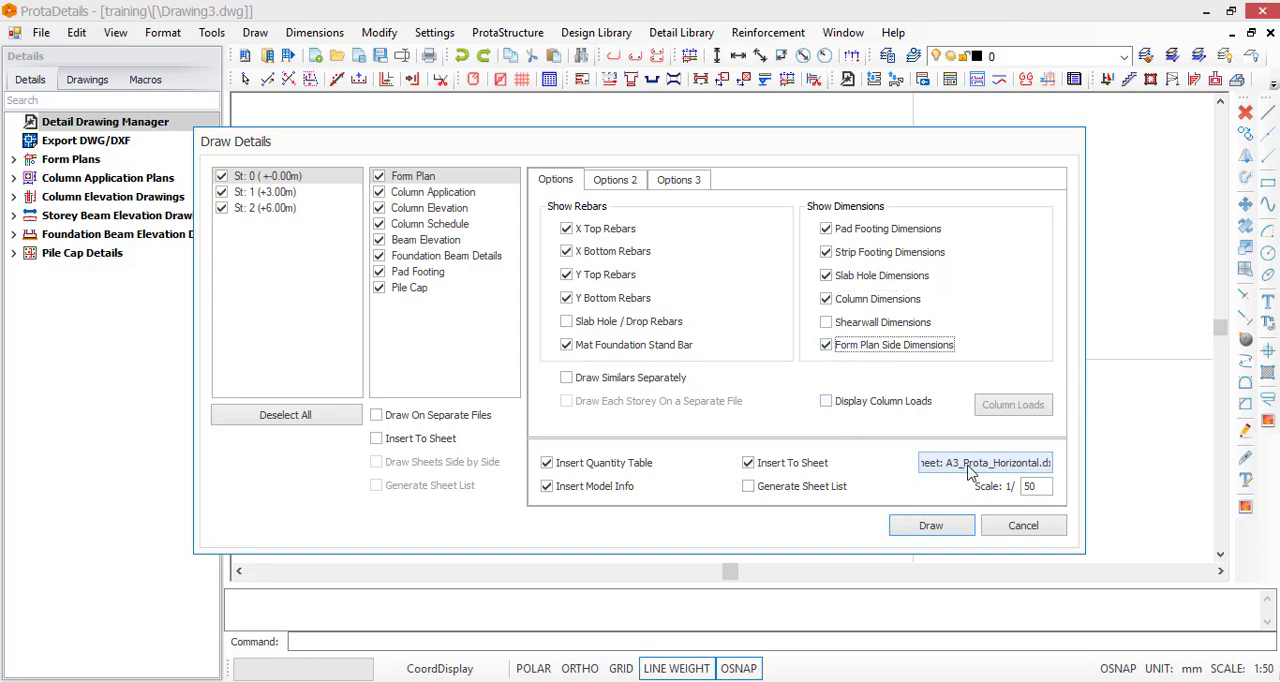
Choose A3_Prota_Horizontal.dxf as the sheet for the form plans
{"action": "left_click", "coordinate": [955, 463]}
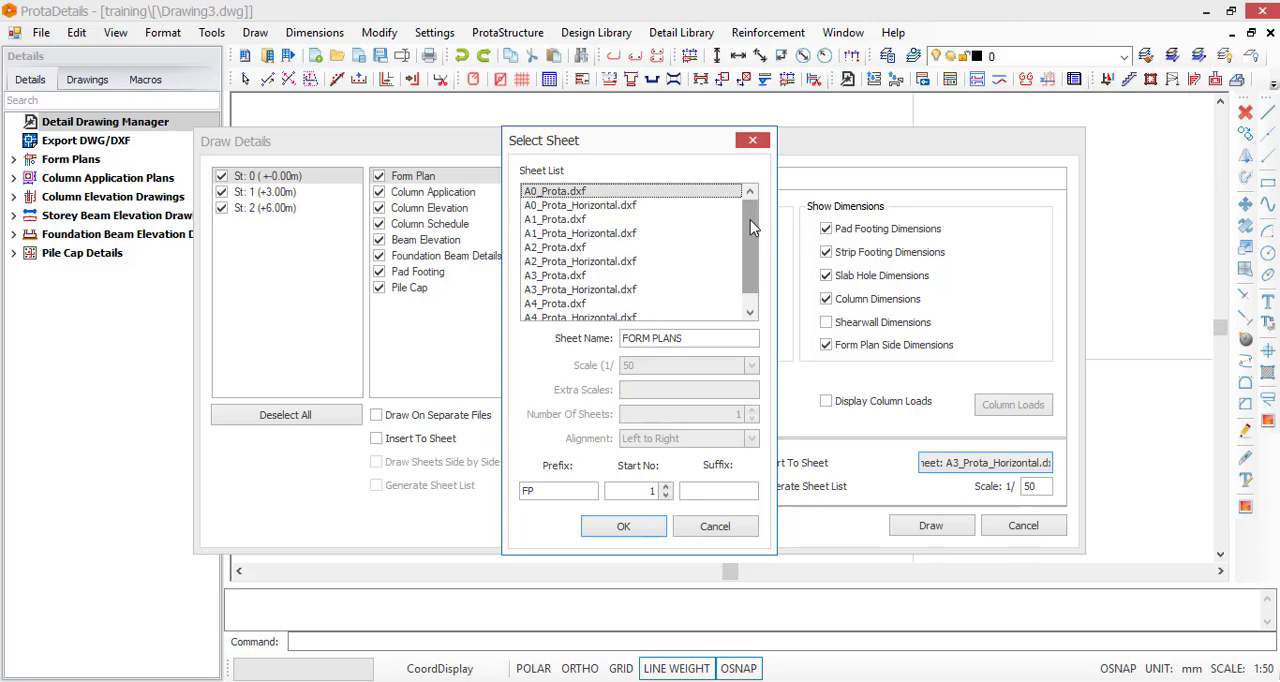
{"action": "scroll", "coordinate": [750, 262], "scroll_direction": "down", "scroll_amount": 1}
{"action": "scroll", "coordinate": [755, 230], "scroll_direction": "up", "scroll_amount": 1}
{"action": "left_click_drag", "start_coordinate": [756, 246], "coordinate": [750, 297]}
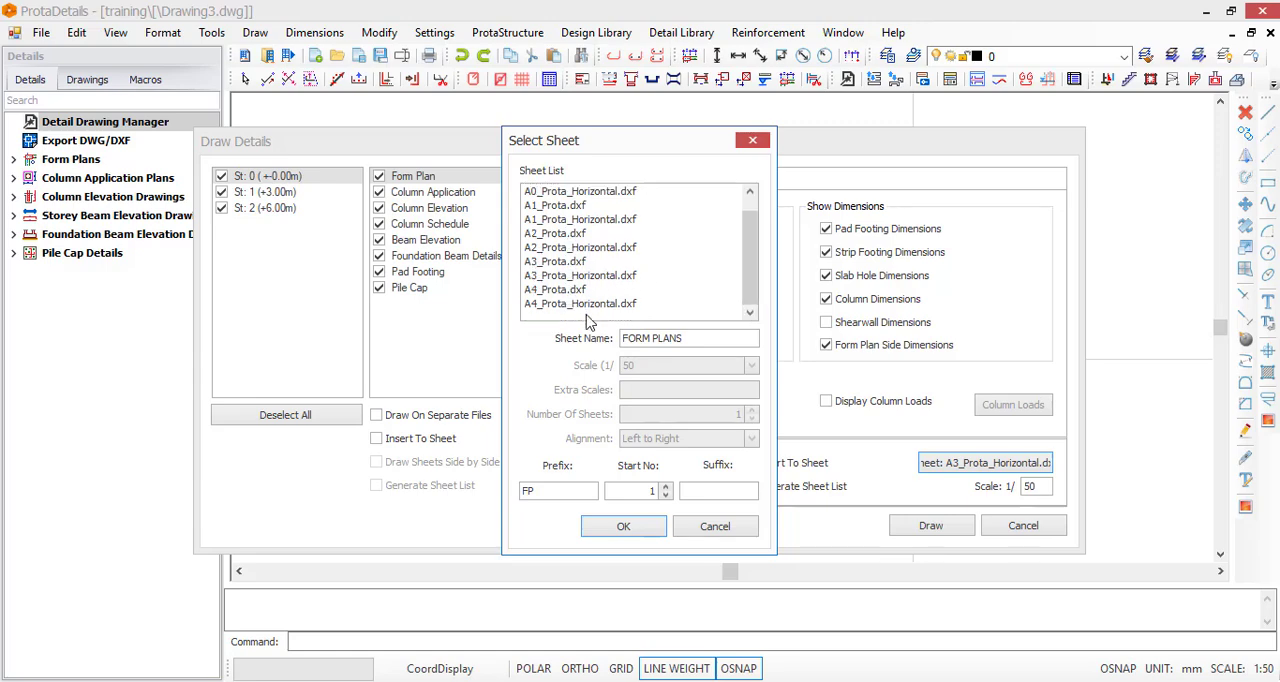
{"action": "left_click", "coordinate": [540, 276]}
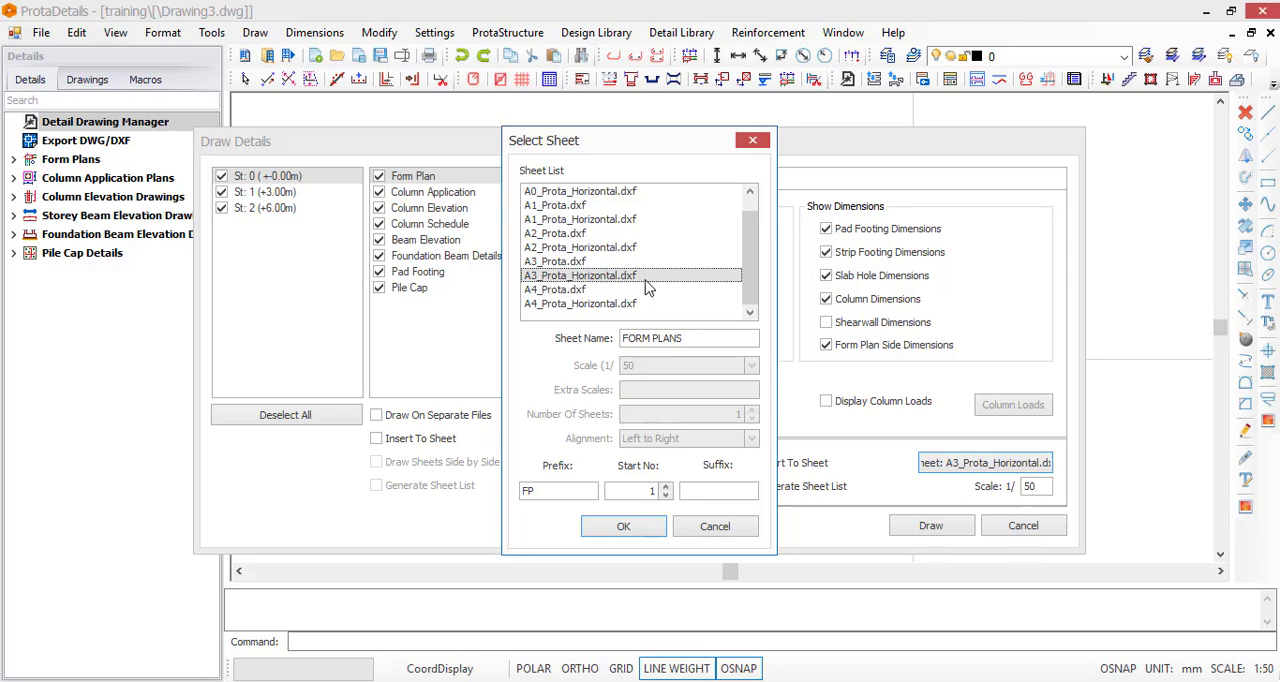
{"action": "left_click", "coordinate": [624, 530]}
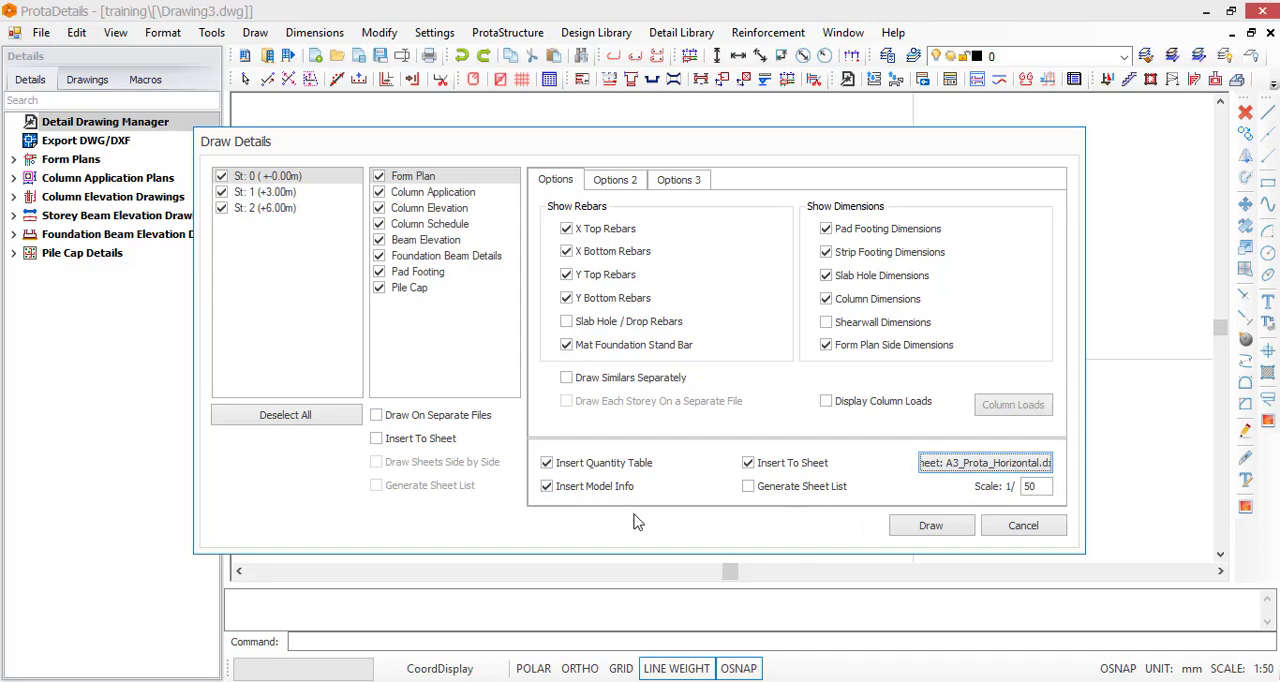
Enable Generate Sheet List for the form plans and set their scale to 1/100
{"action": "left_click", "coordinate": [757, 494]}
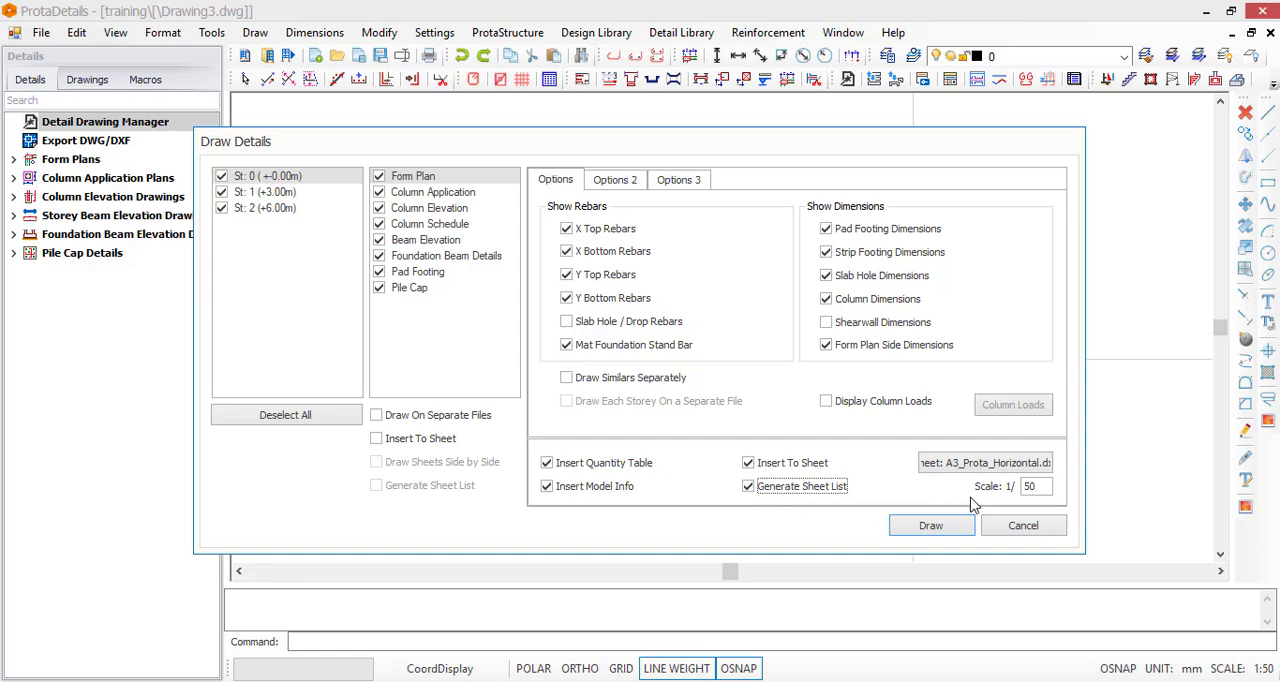
{"action": "left_click", "coordinate": [1050, 487]}
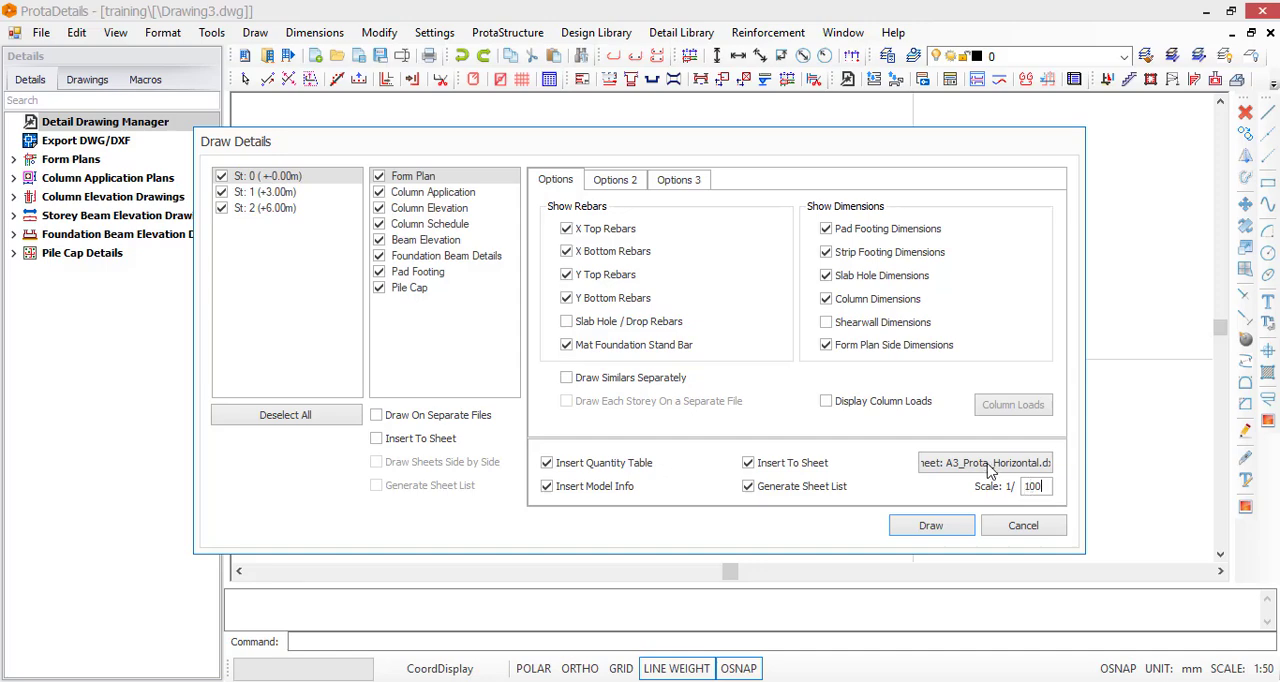
Generate the selected detail drawings for all storeys and place them at an insertion point in the empty drawing
{"action": "left_click", "coordinate": [955, 524]}
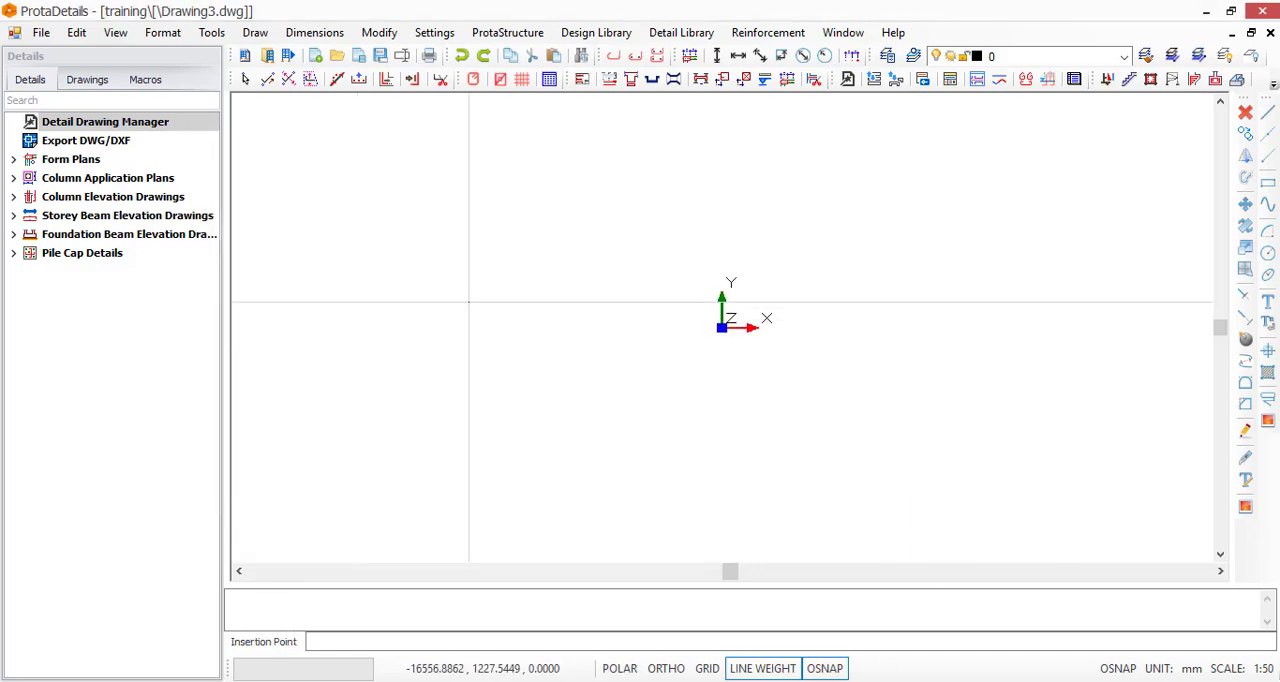
{"action": "left_click", "coordinate": [579, 274]}
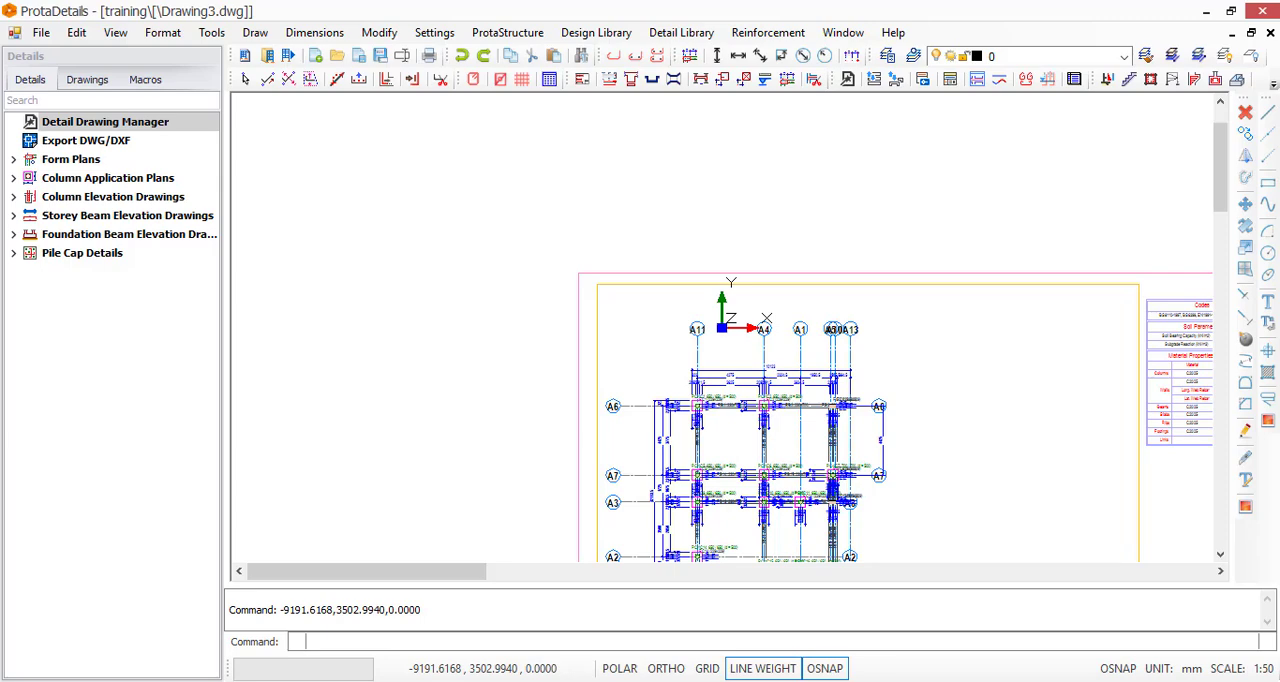
{"action": "left_click", "coordinate": [457, 425]}
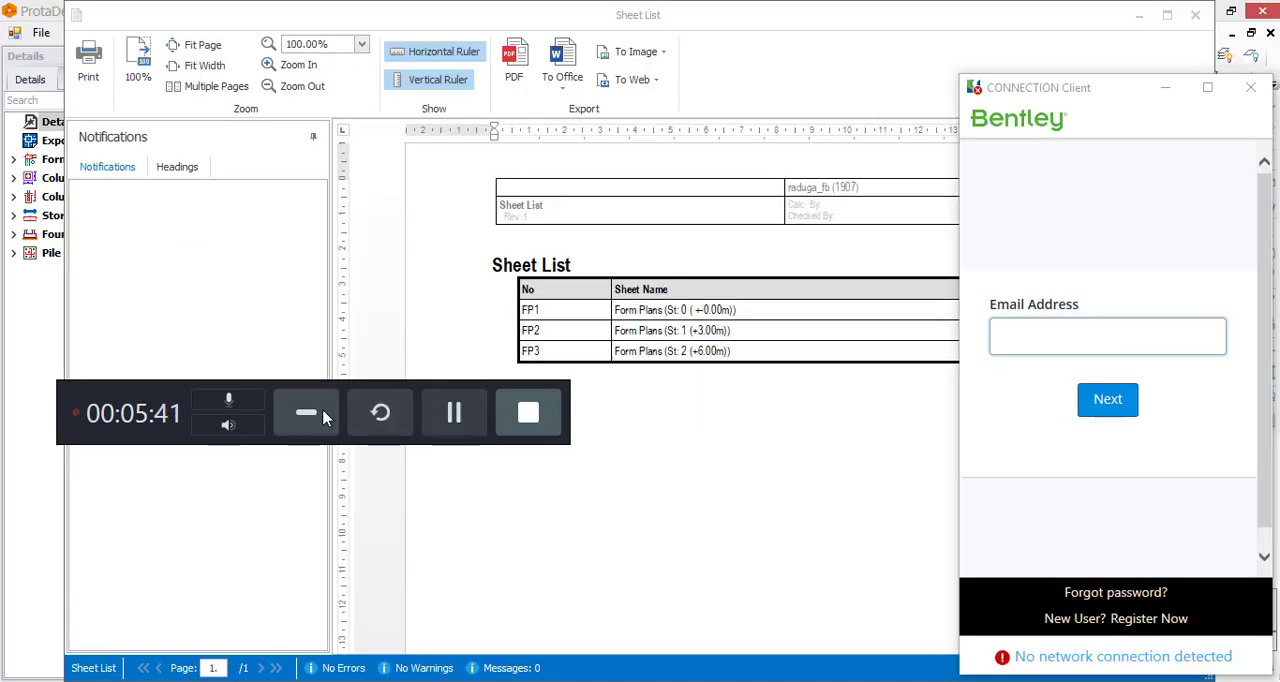
{"action": "left_click", "coordinate": [321, 418]}
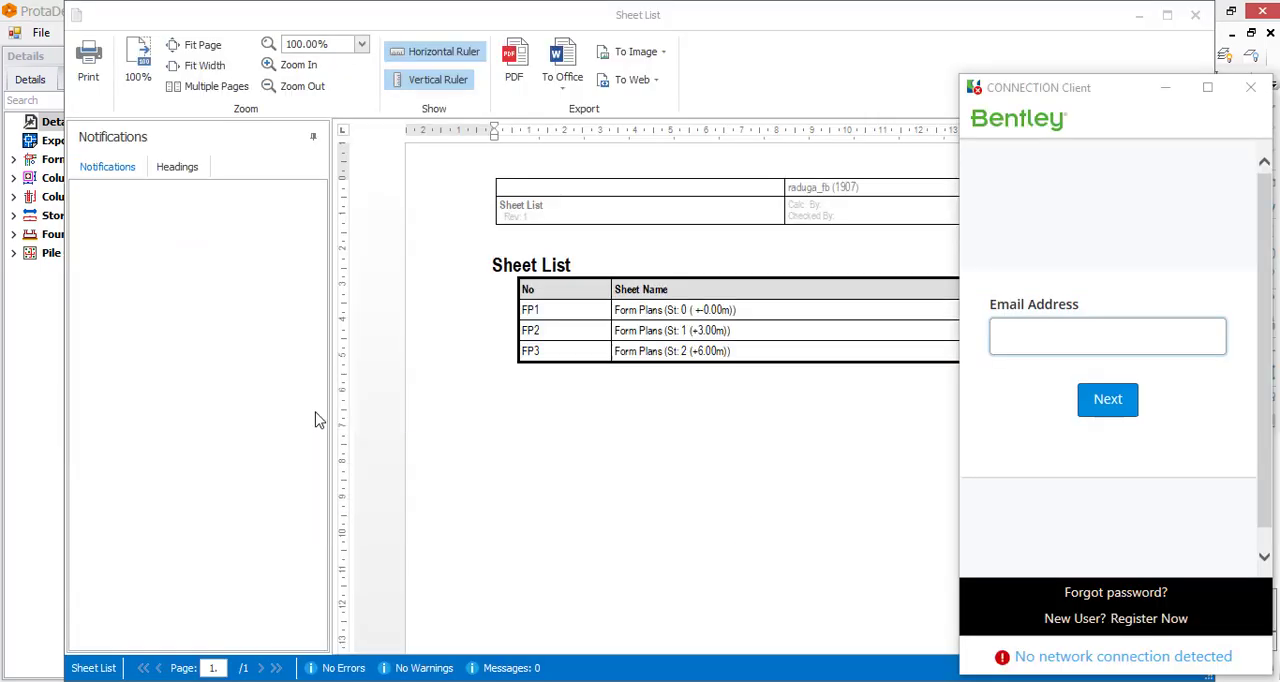
Close the Bentley CONNECTION Client sign-in window and the Sheet List report
{"action": "left_click", "coordinate": [1250, 88]}
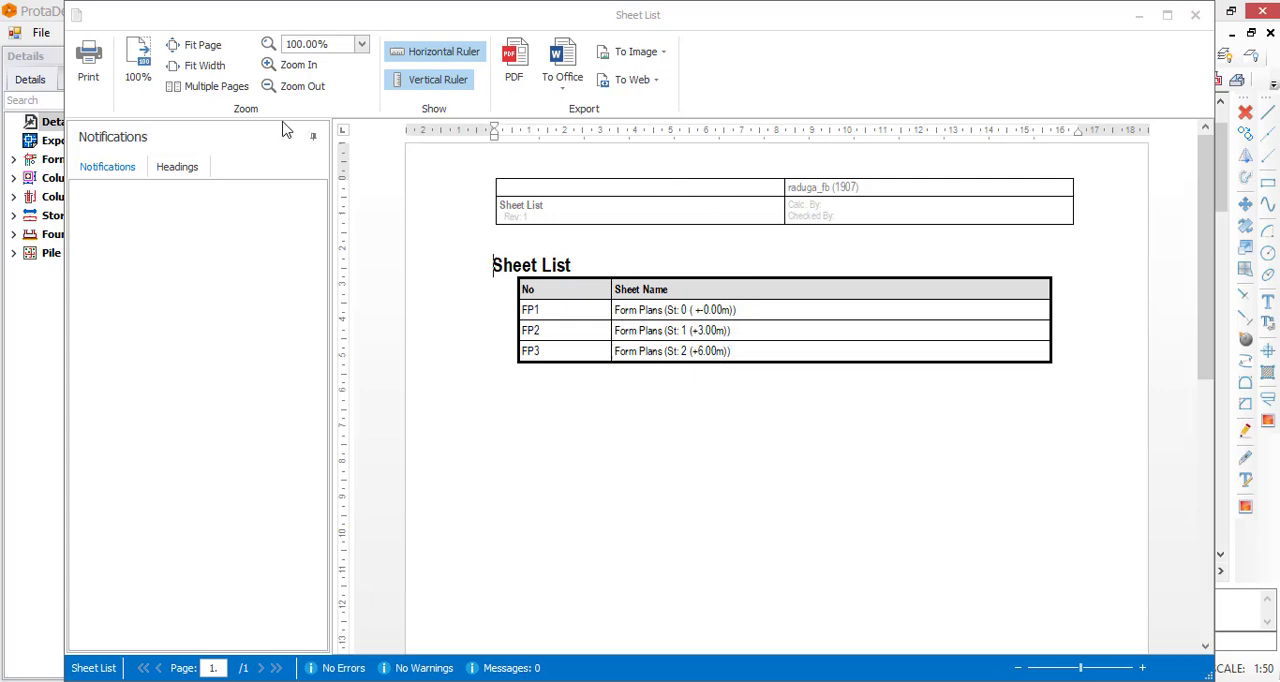
{"action": "left_click", "coordinate": [1197, 16]}
Examine the generated form plan sheets and the title block fields of the storey 0 sheet
{"action": "scroll", "coordinate": [551, 271], "scroll_direction": "down", "scroll_amount": 5}
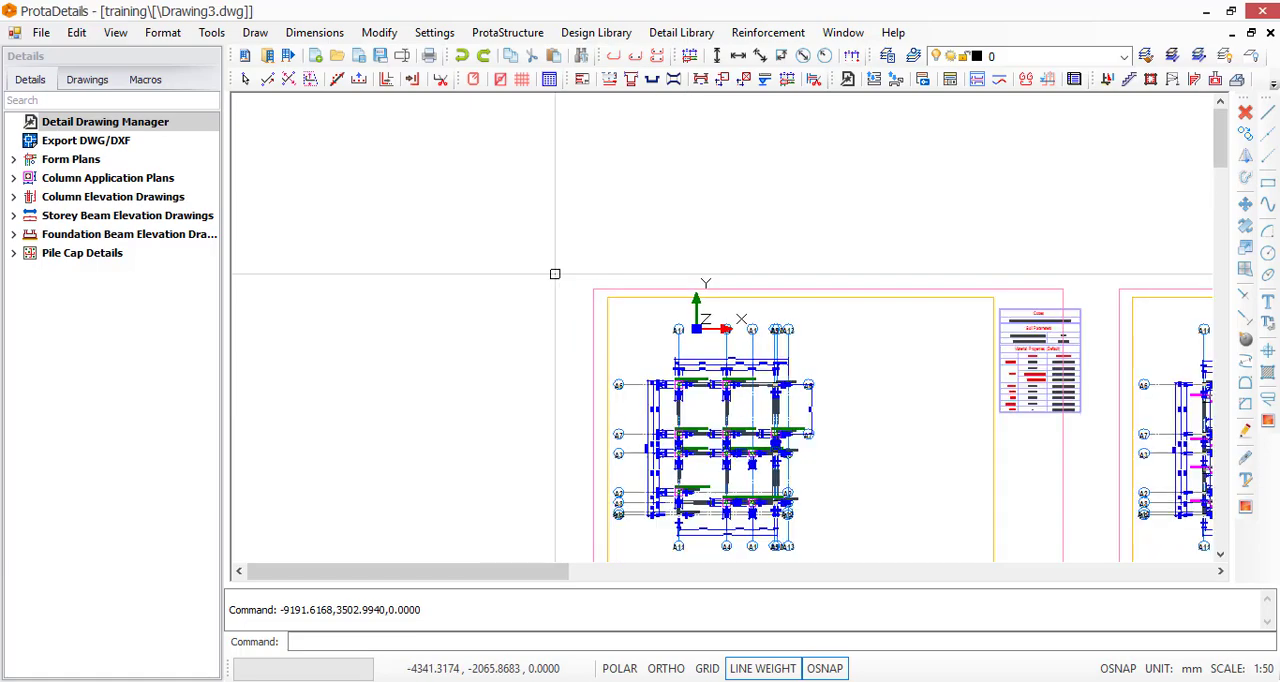
{"action": "scroll", "coordinate": [496, 251], "scroll_direction": "down", "scroll_amount": 1}
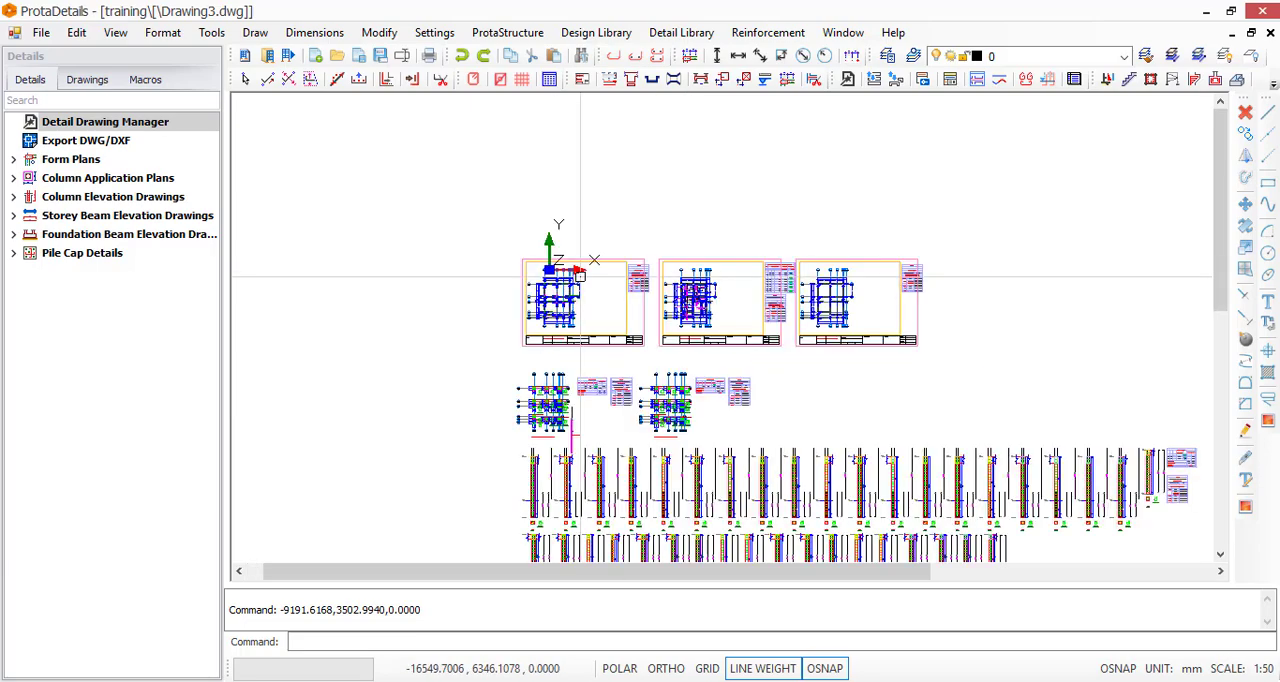
{"action": "scroll", "coordinate": [696, 295], "scroll_direction": "up", "scroll_amount": 2}
{"action": "scroll", "coordinate": [480, 265], "scroll_direction": "up", "scroll_amount": 4}
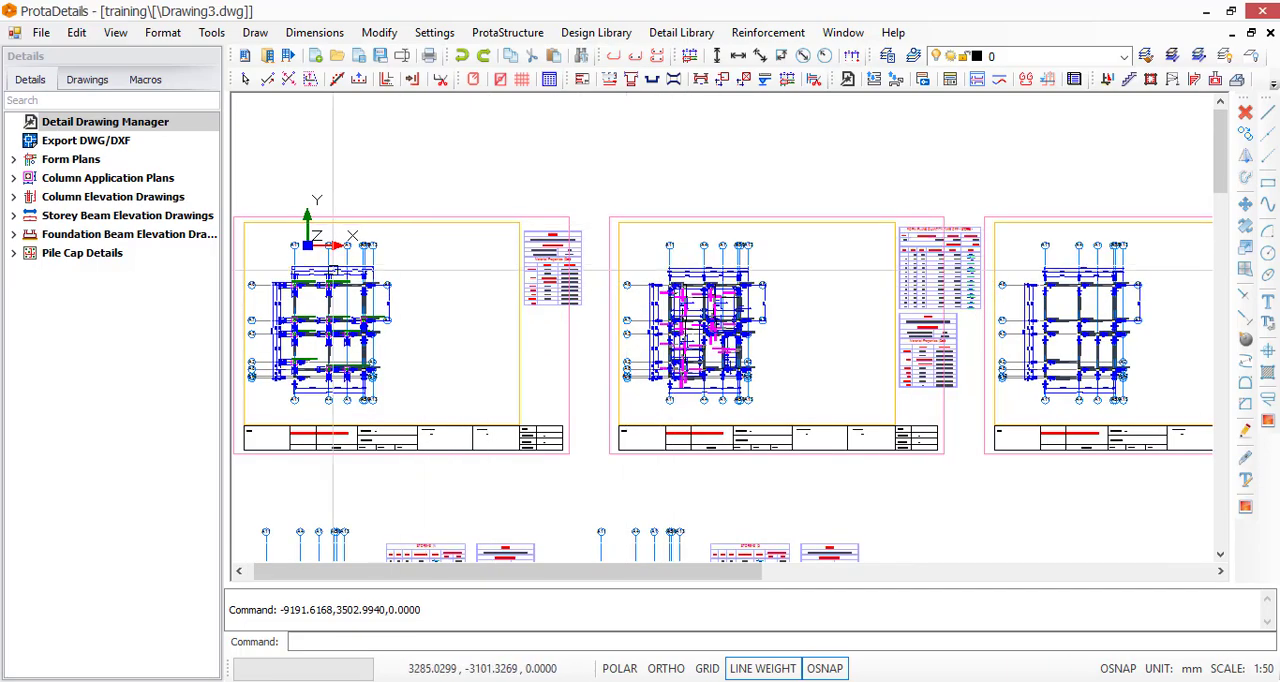
{"action": "scroll", "coordinate": [523, 232], "scroll_direction": "down", "scroll_amount": 2}
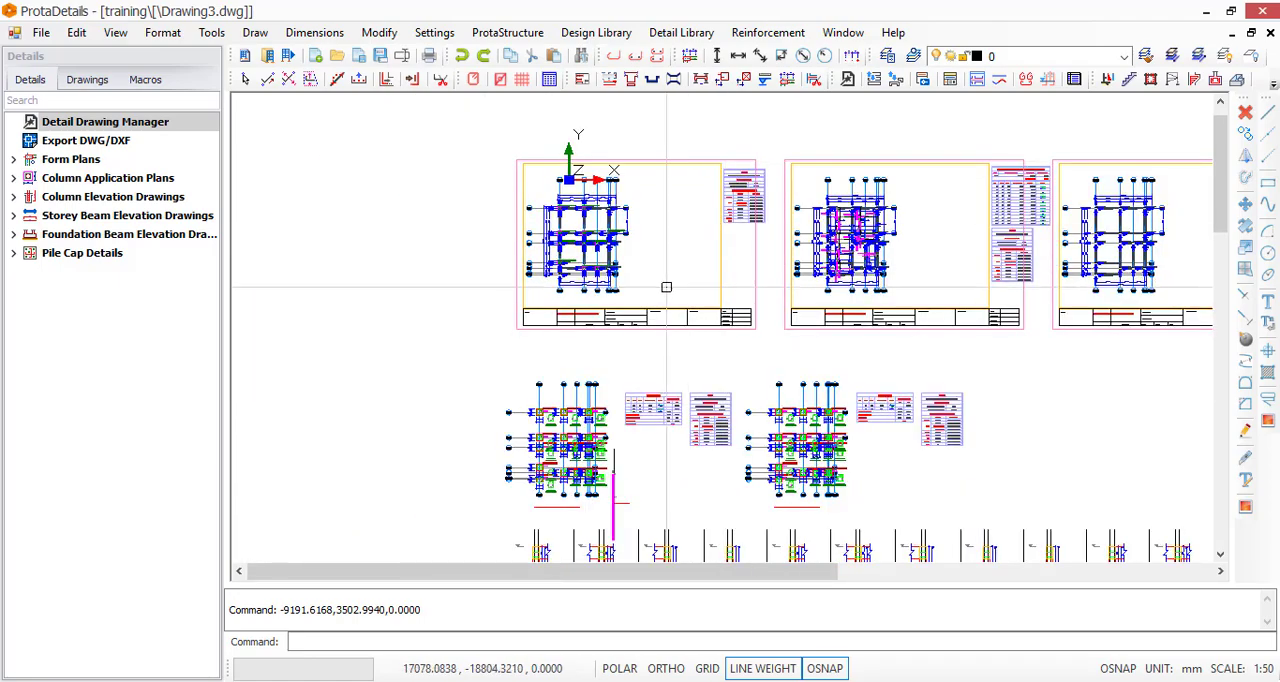
{"action": "scroll", "coordinate": [640, 318], "scroll_direction": "up", "scroll_amount": 3}
{"action": "scroll", "coordinate": [640, 318], "scroll_direction": "up", "scroll_amount": 3}
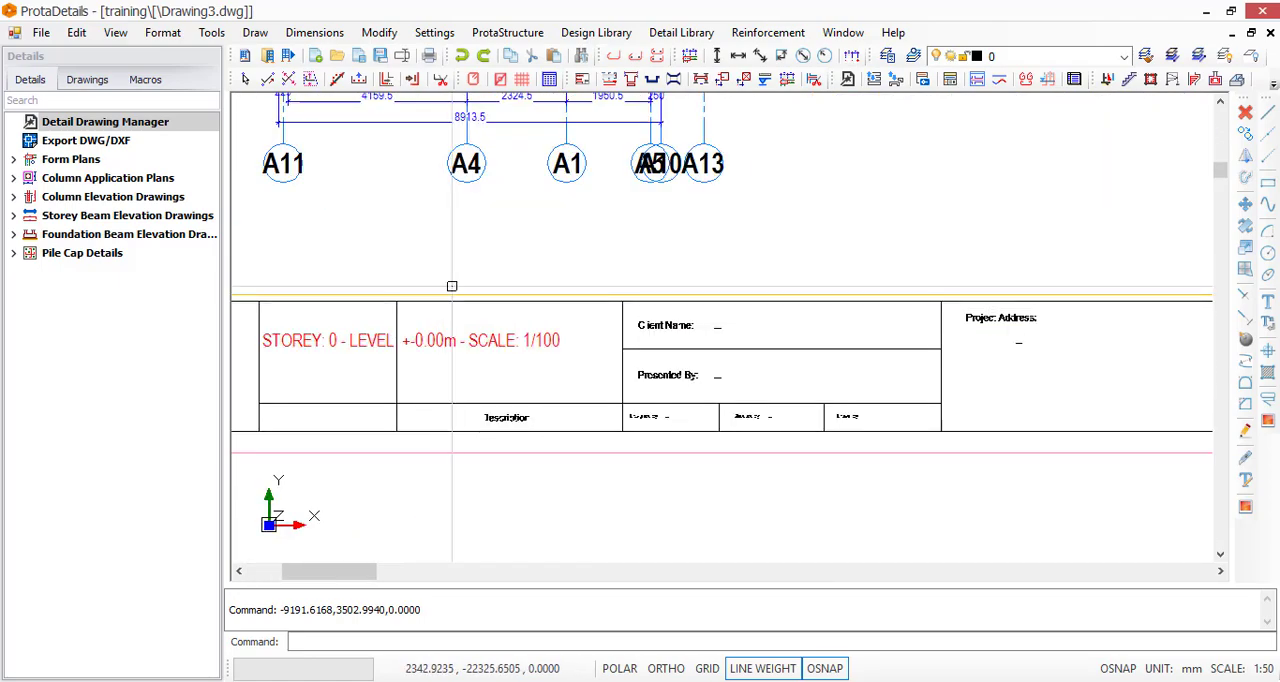
{"action": "scroll", "coordinate": [480, 285], "scroll_direction": "down", "scroll_amount": 2}
{"action": "scroll", "coordinate": [791, 354], "scroll_direction": "down", "scroll_amount": 2}
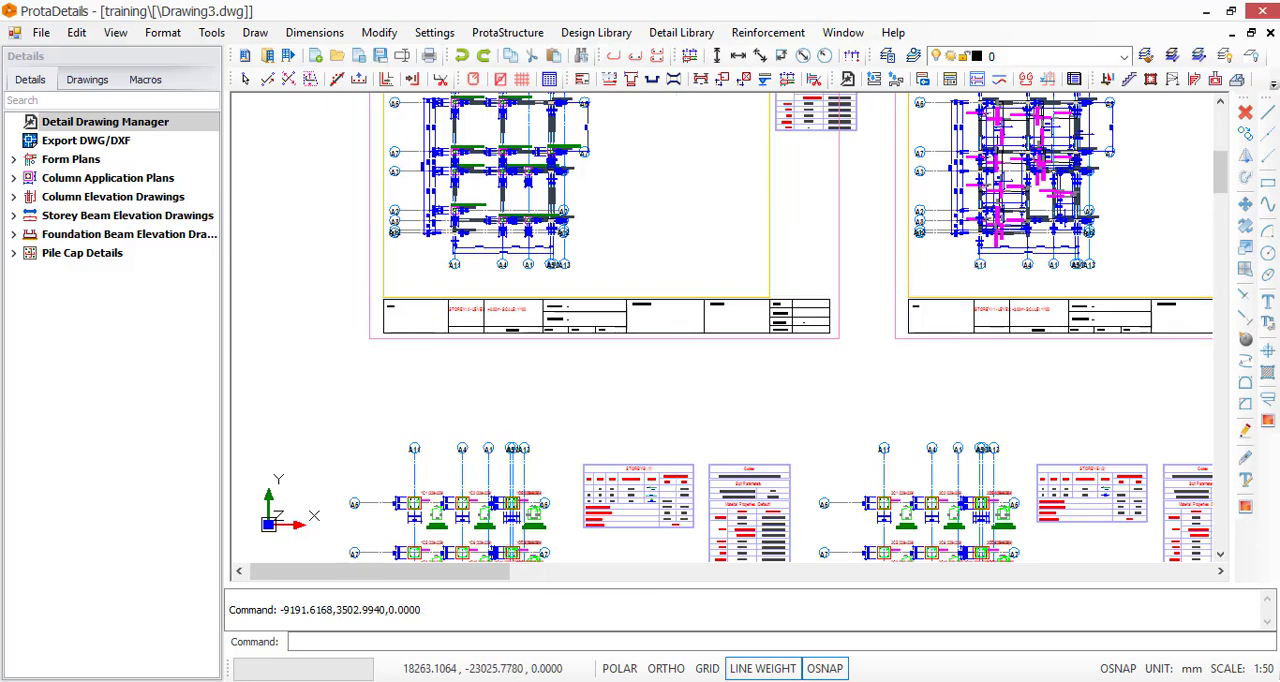
{"action": "scroll", "coordinate": [442, 332], "scroll_direction": "up", "scroll_amount": 5}
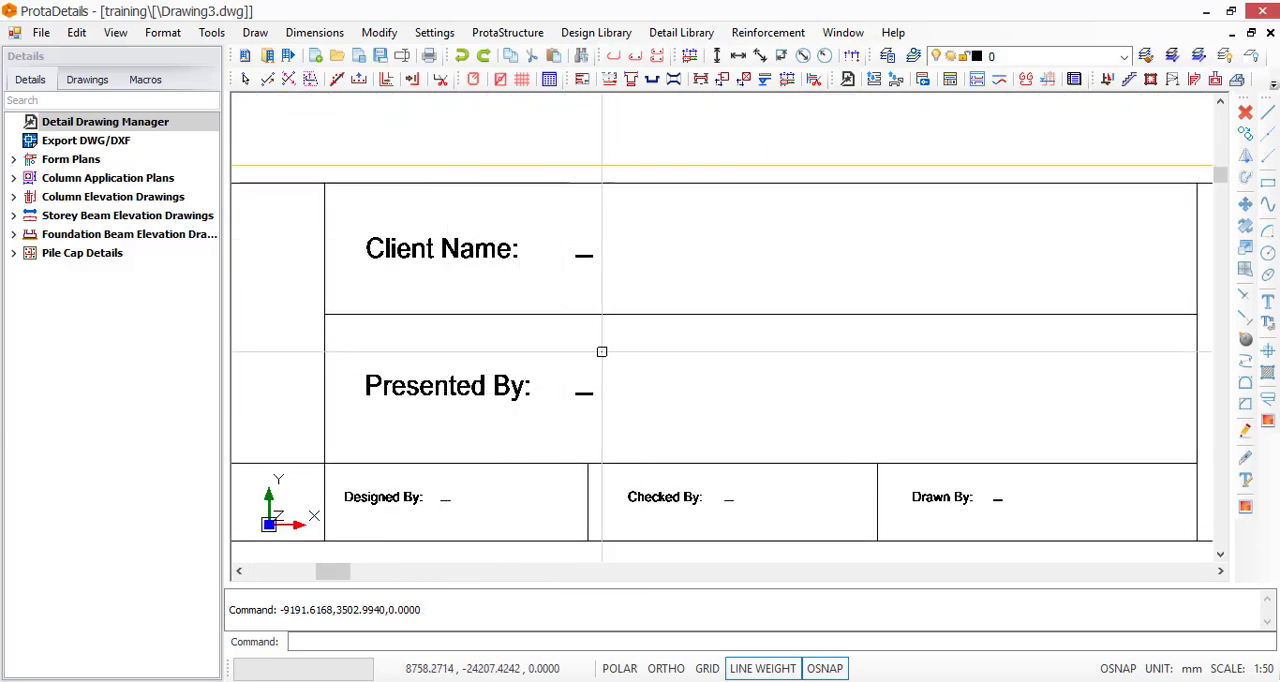
{"action": "scroll", "coordinate": [600, 355], "scroll_direction": "down", "scroll_amount": 4}
{"action": "scroll", "coordinate": [886, 302], "scroll_direction": "up", "scroll_amount": 5}
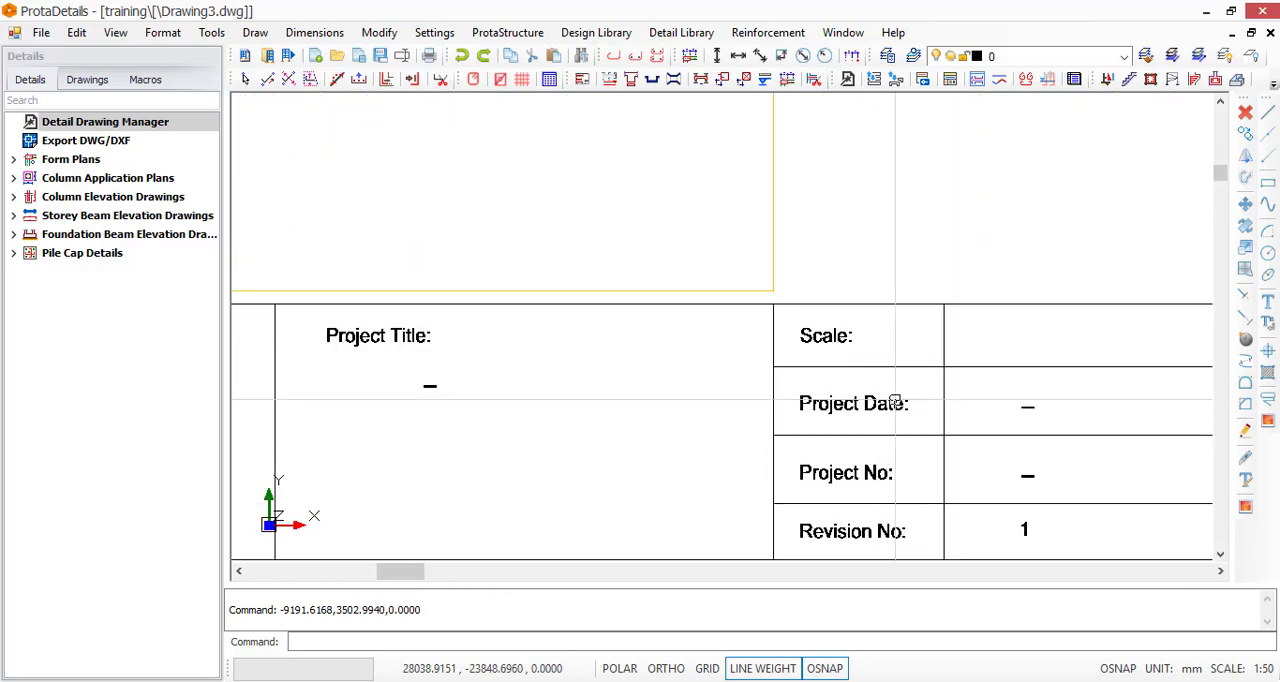
{"action": "scroll", "coordinate": [887, 274], "scroll_direction": "down", "scroll_amount": 2}
{"action": "scroll", "coordinate": [887, 274], "scroll_direction": "down", "scroll_amount": 5}
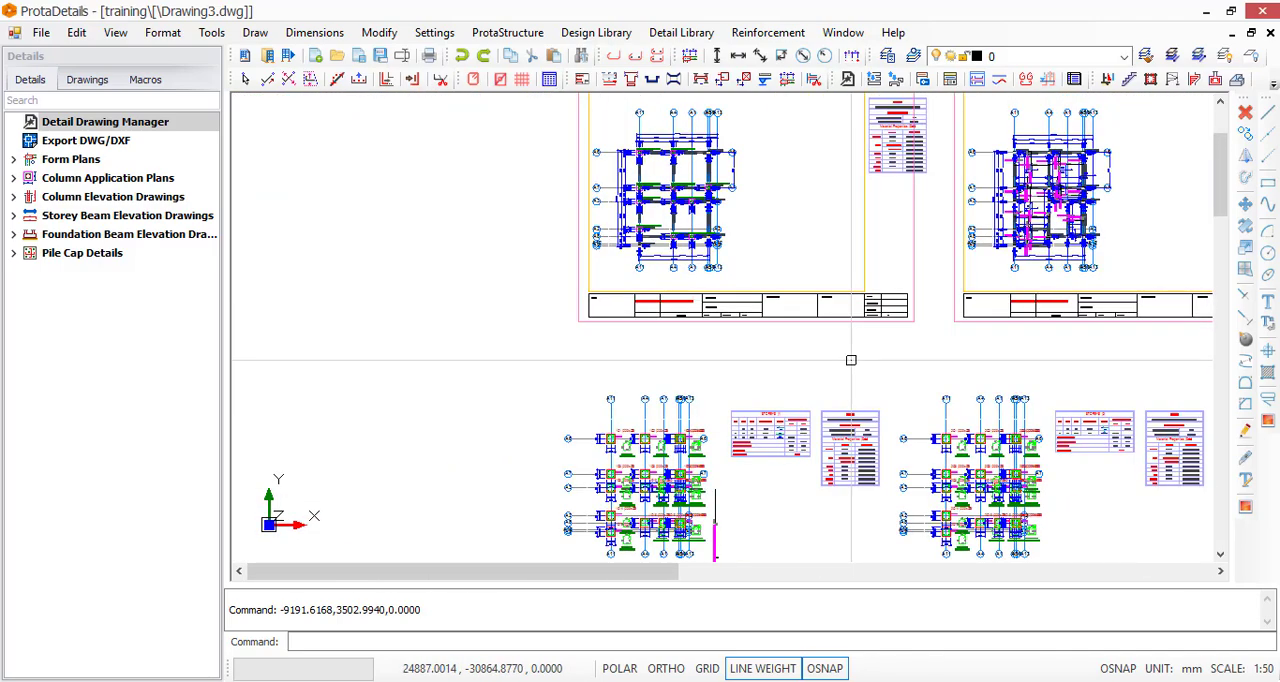
{"action": "scroll", "coordinate": [754, 380], "scroll_direction": "down", "scroll_amount": 2}
{"action": "scroll", "coordinate": [720, 390], "scroll_direction": "up", "scroll_amount": 6}
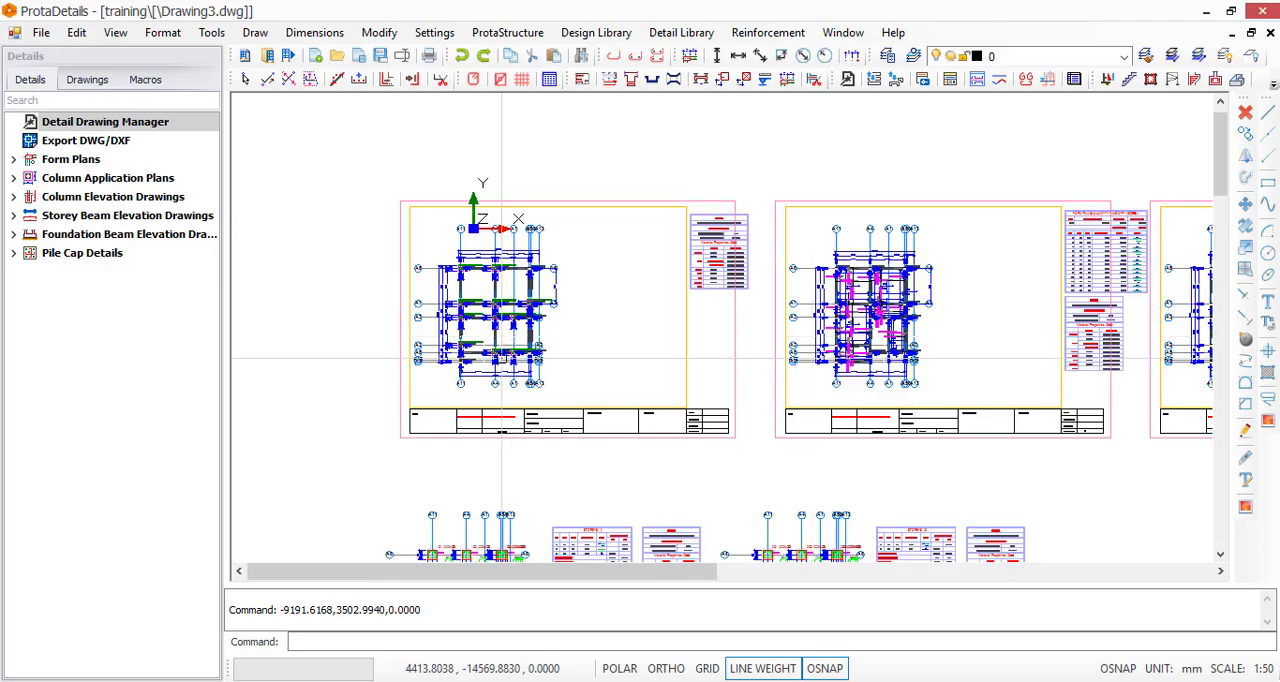
{"action": "left_click", "coordinate": [598, 36]}
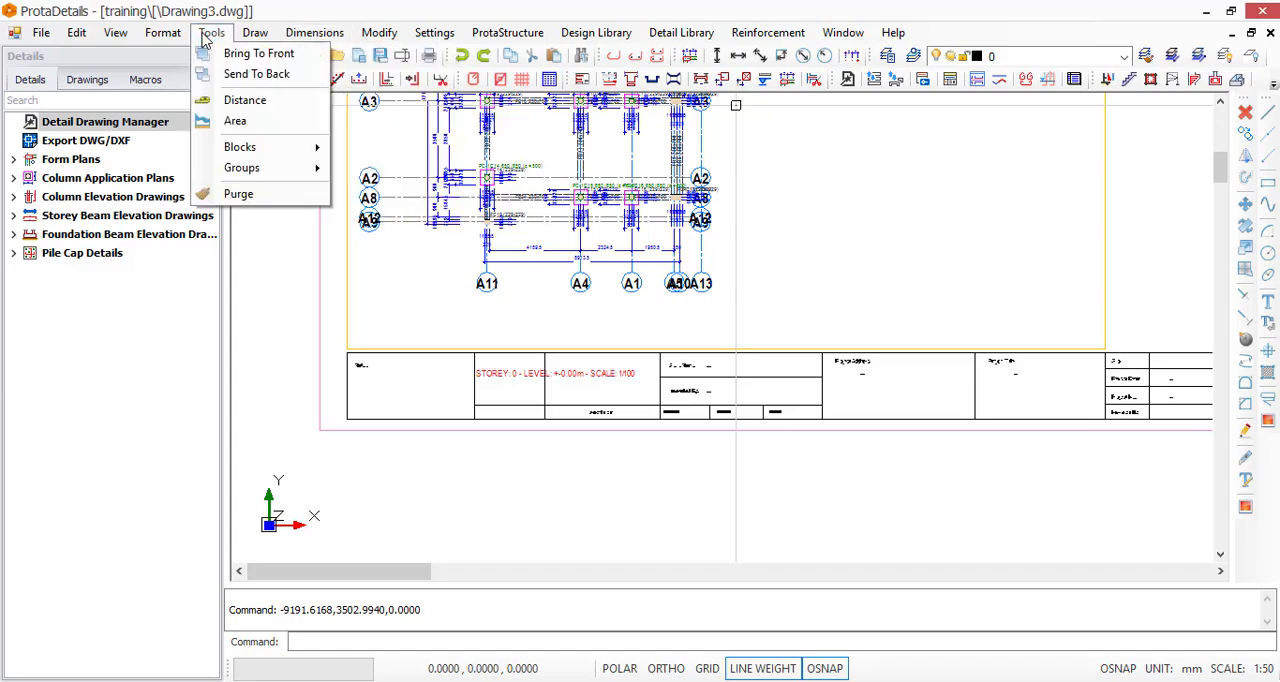
{"action": "left_click", "coordinate": [601, 36]}
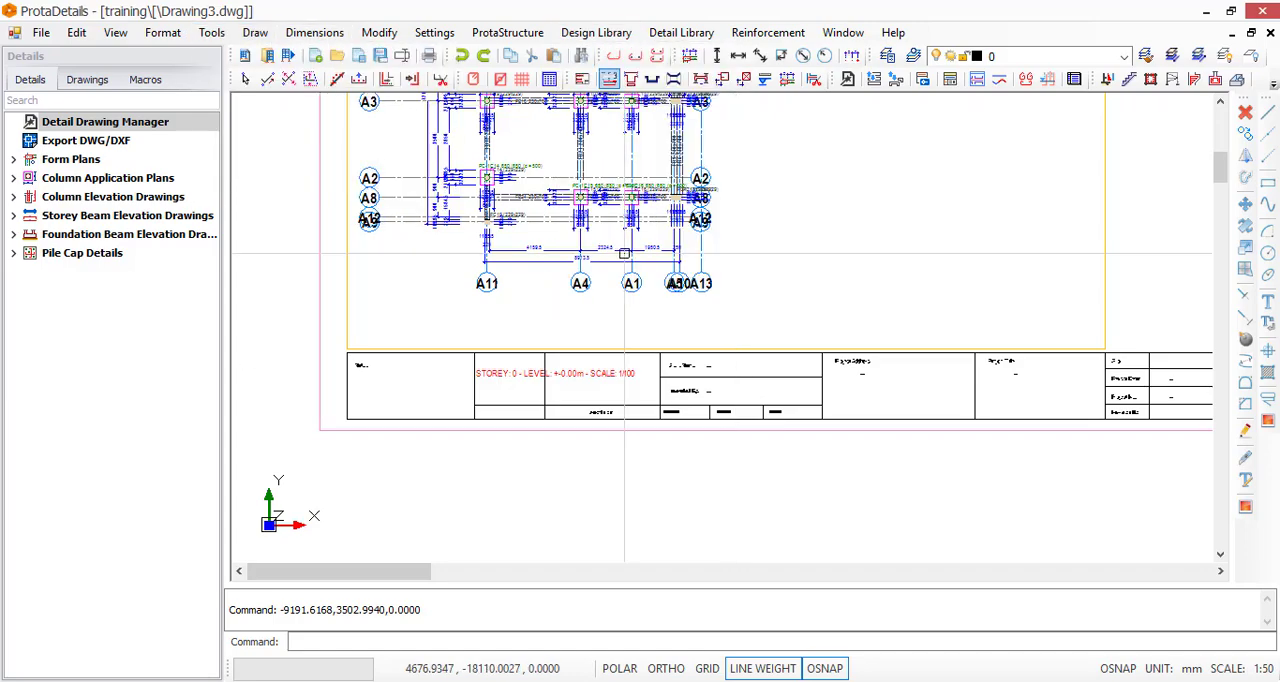
{"action": "left_click", "coordinate": [606, 34]}
{"action": "left_click", "coordinate": [678, 303]}
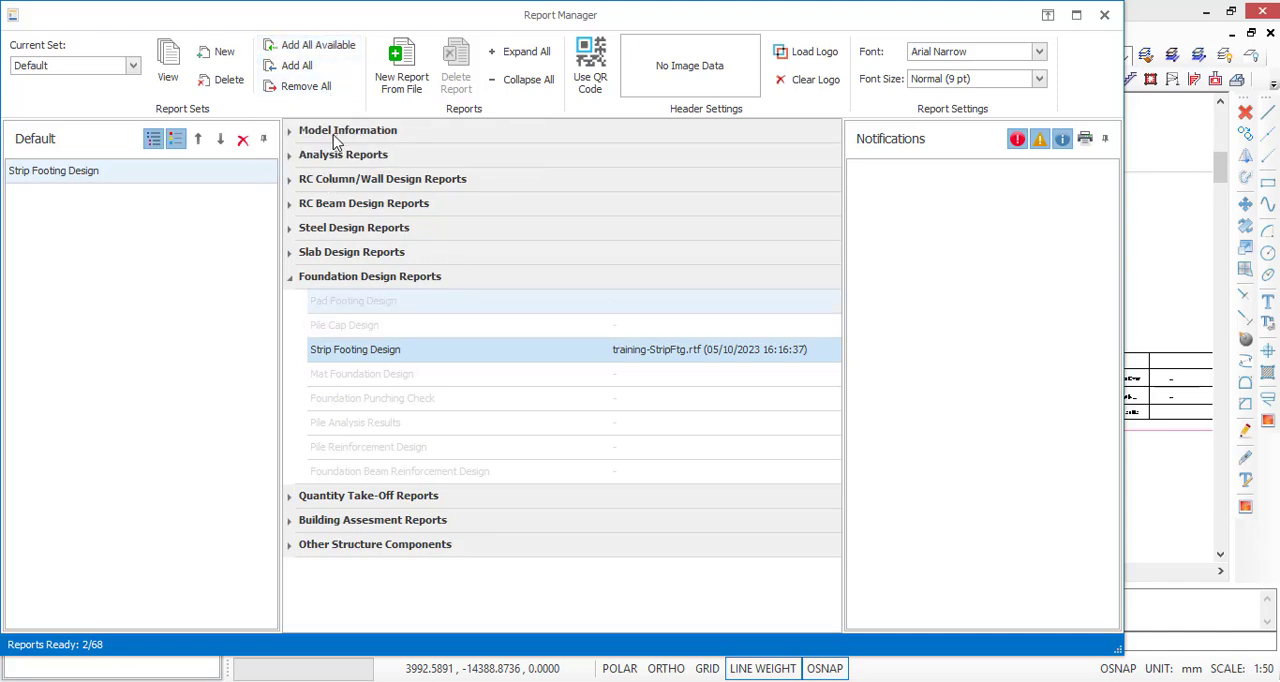
{"action": "left_click", "coordinate": [290, 134]}
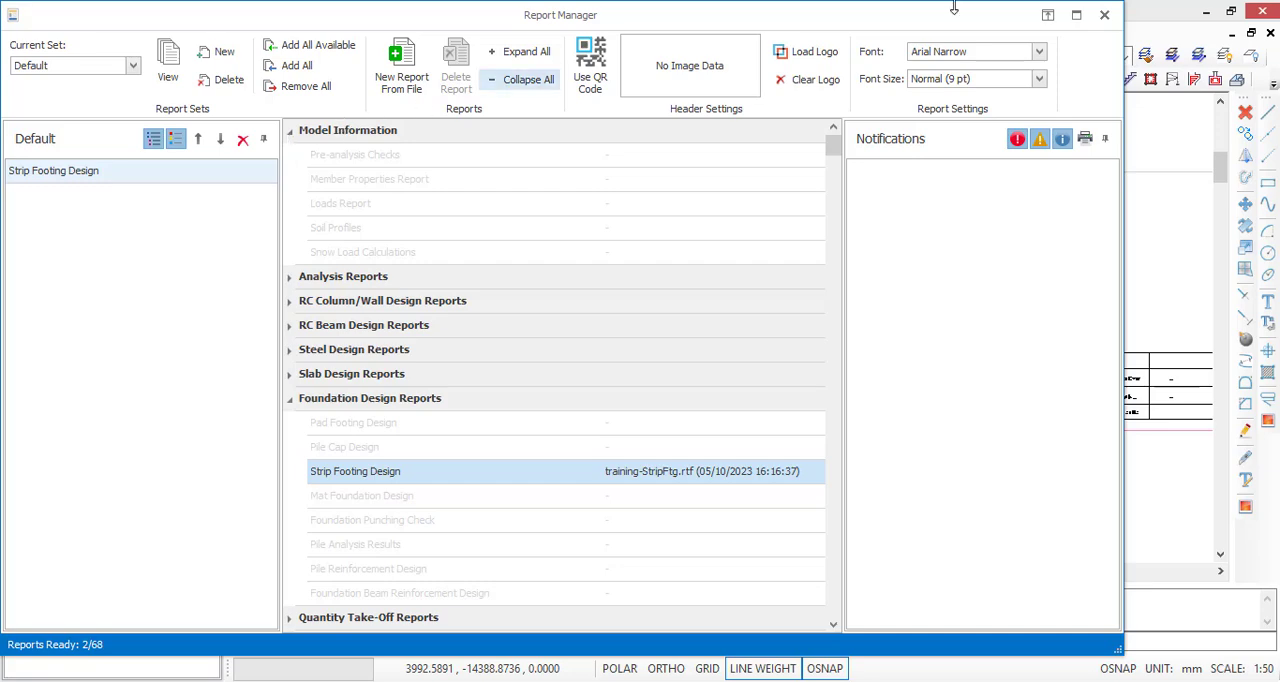
{"action": "left_click", "coordinate": [1105, 17]}
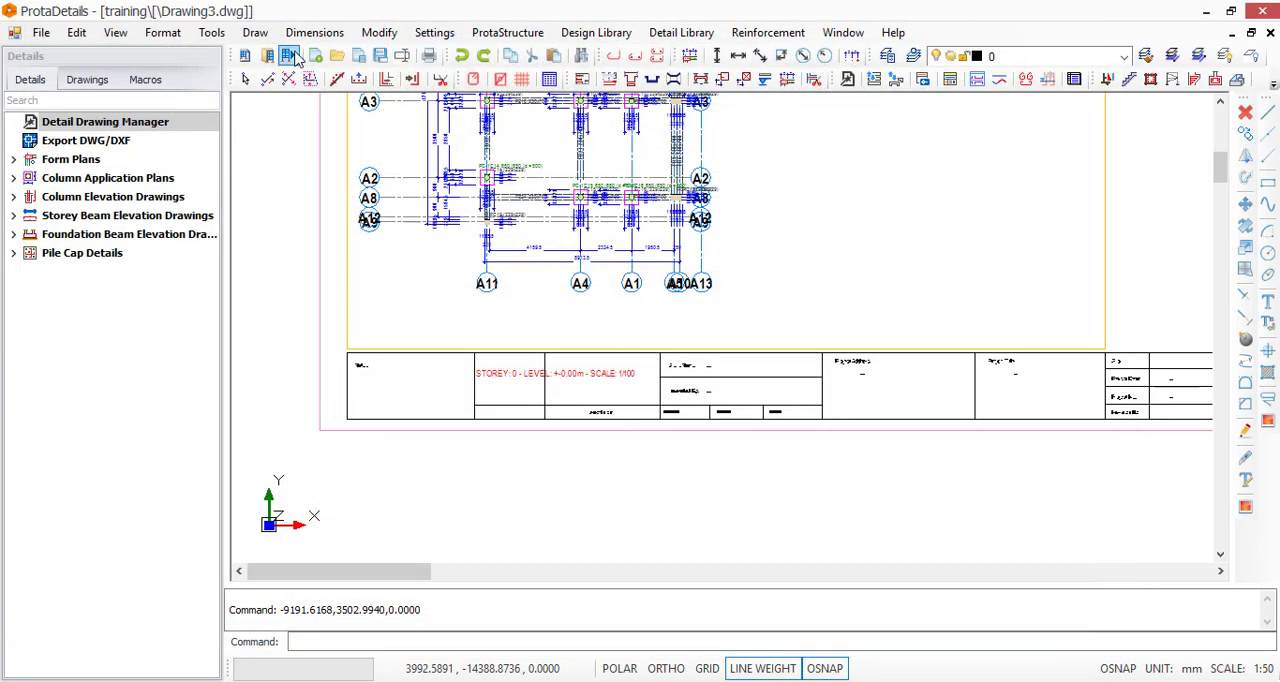
Open the Project Preferences settings and enter the engineers' names for Calculated by and Controlled by
{"action": "left_click", "coordinate": [437, 34]}
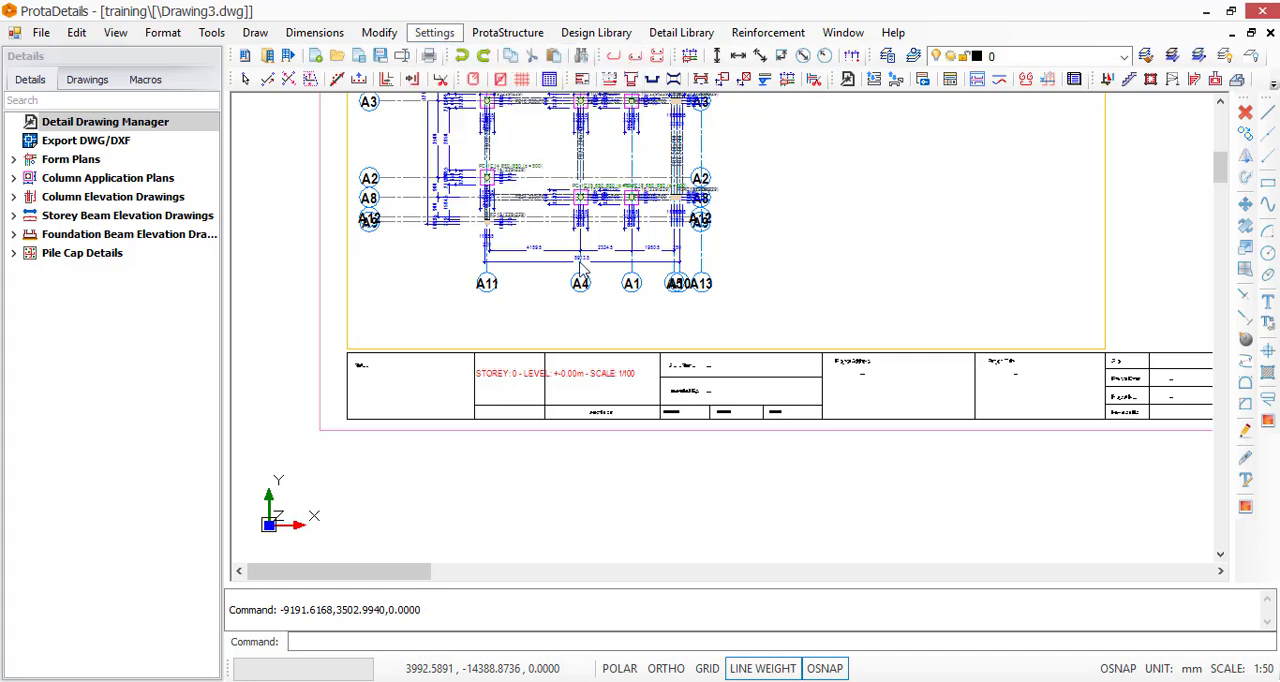
{"action": "left_click", "coordinate": [436, 33]}
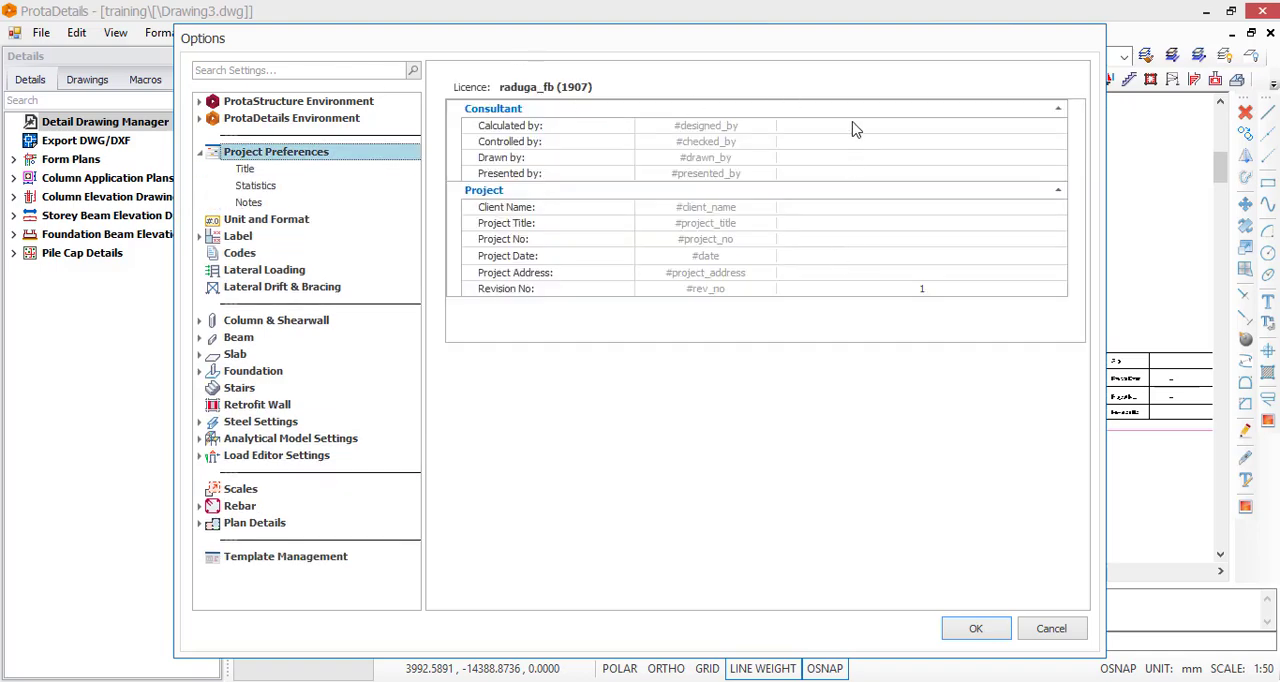
{"action": "left_click", "coordinate": [871, 128]}
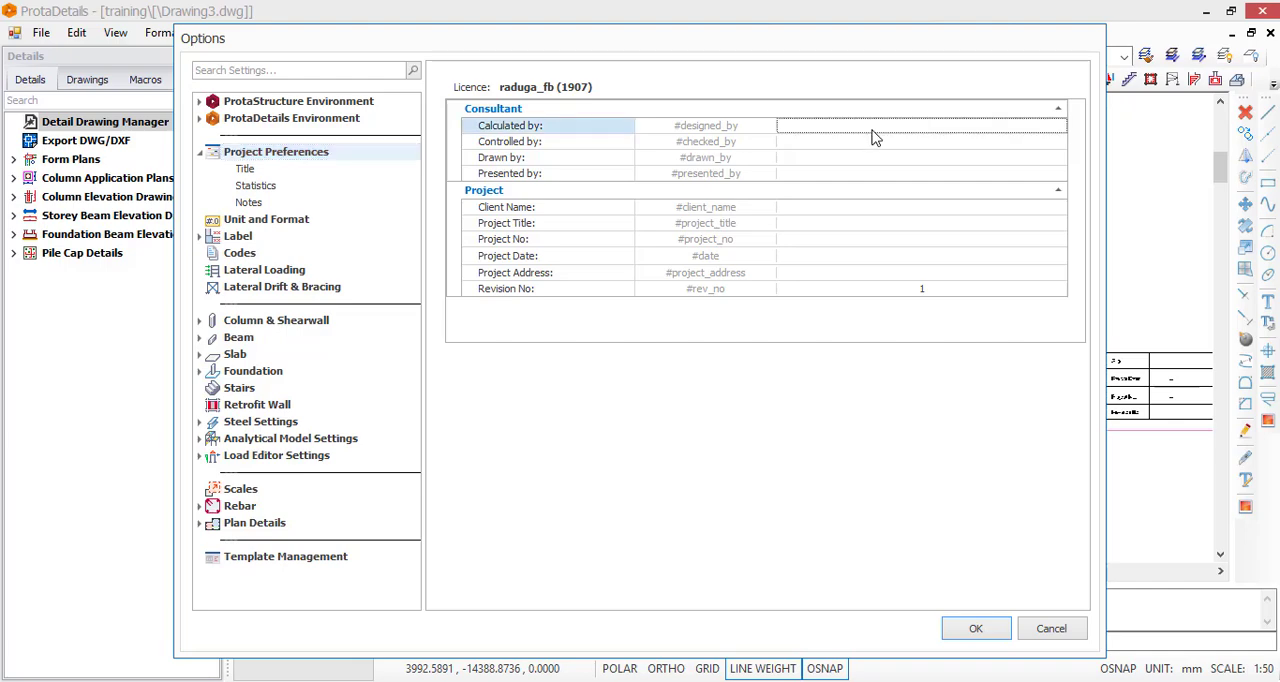
{"action": "type", "text": "Engr. Thomas"}
{"action": "left_click", "coordinate": [935, 143]}
{"action": "type", "text": "Engr."}
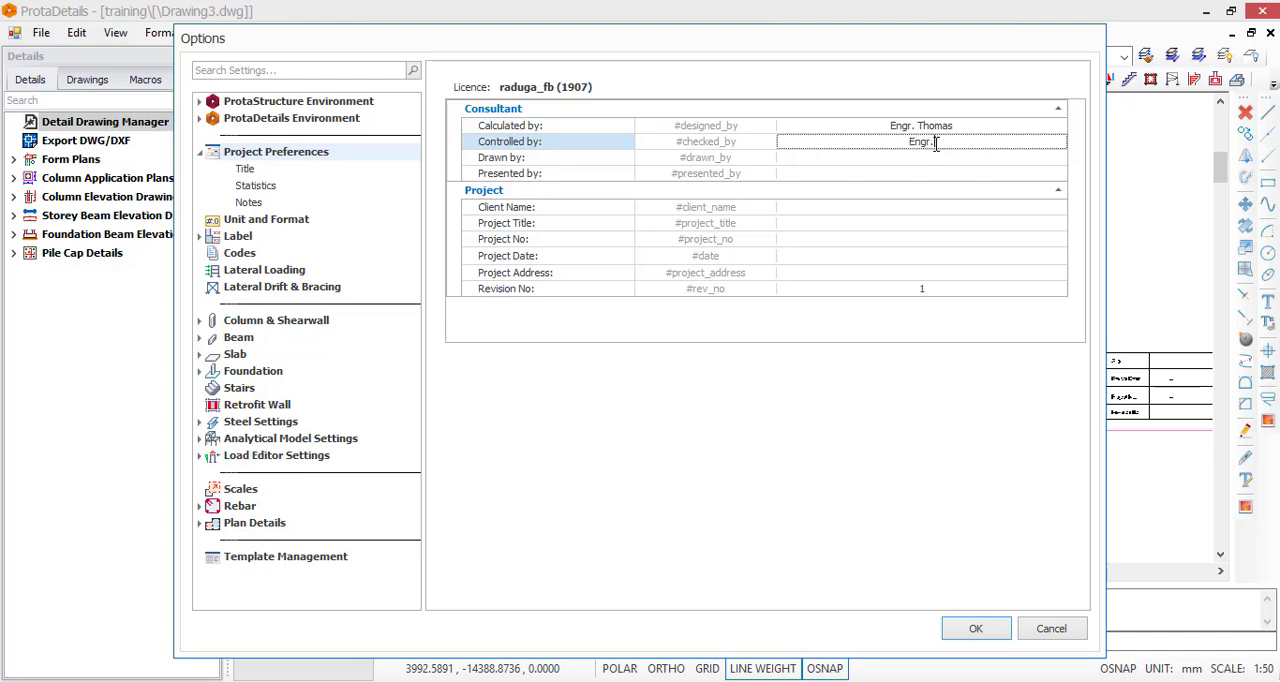
{"action": "type", "text": " James"}
Enter the draughtsman's full name for Drawn by and the presenter's full name for Presented by
{"action": "left_click", "coordinate": [928, 157]}
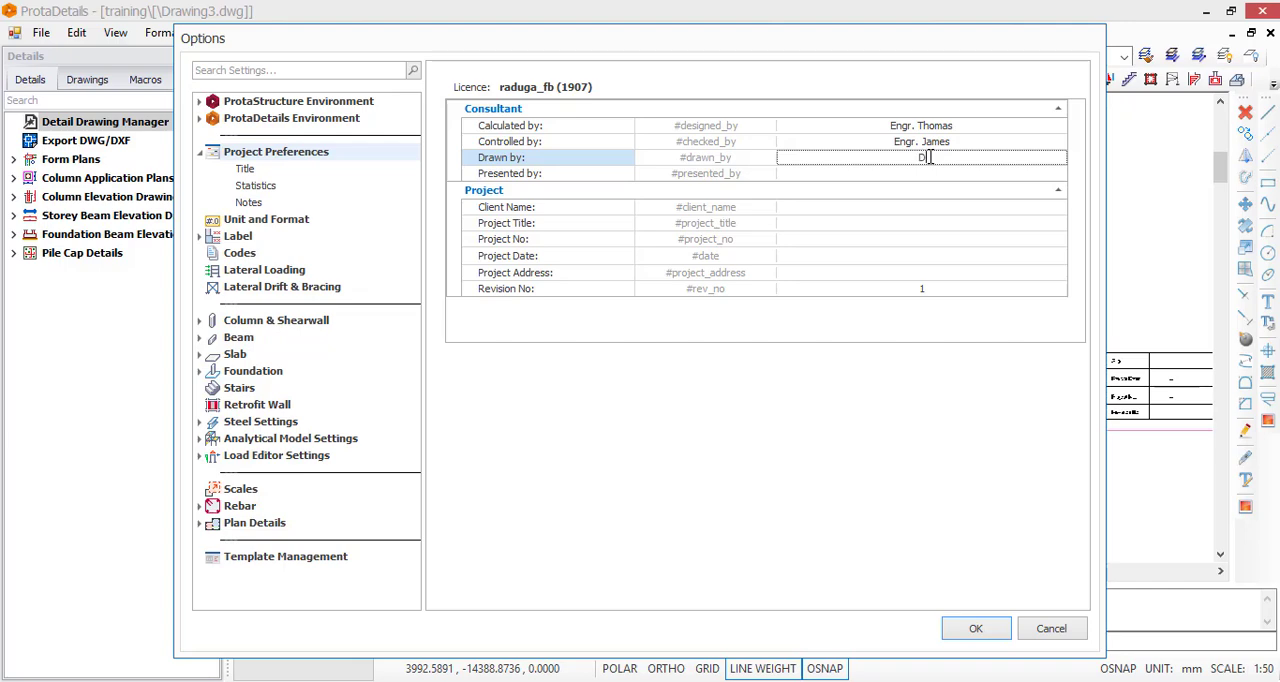
{"action": "left_click", "coordinate": [958, 176]}
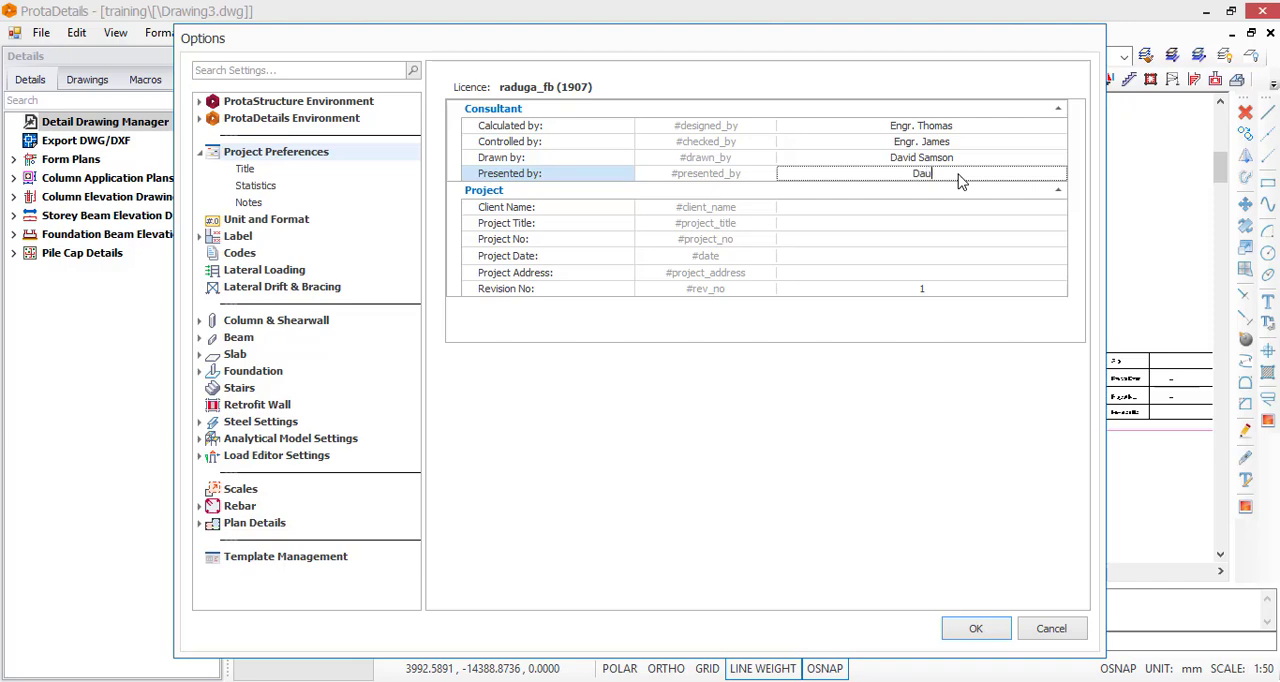
Enter the client's full name in the project information, with both names capitalised
{"action": "left_click", "coordinate": [939, 210]}
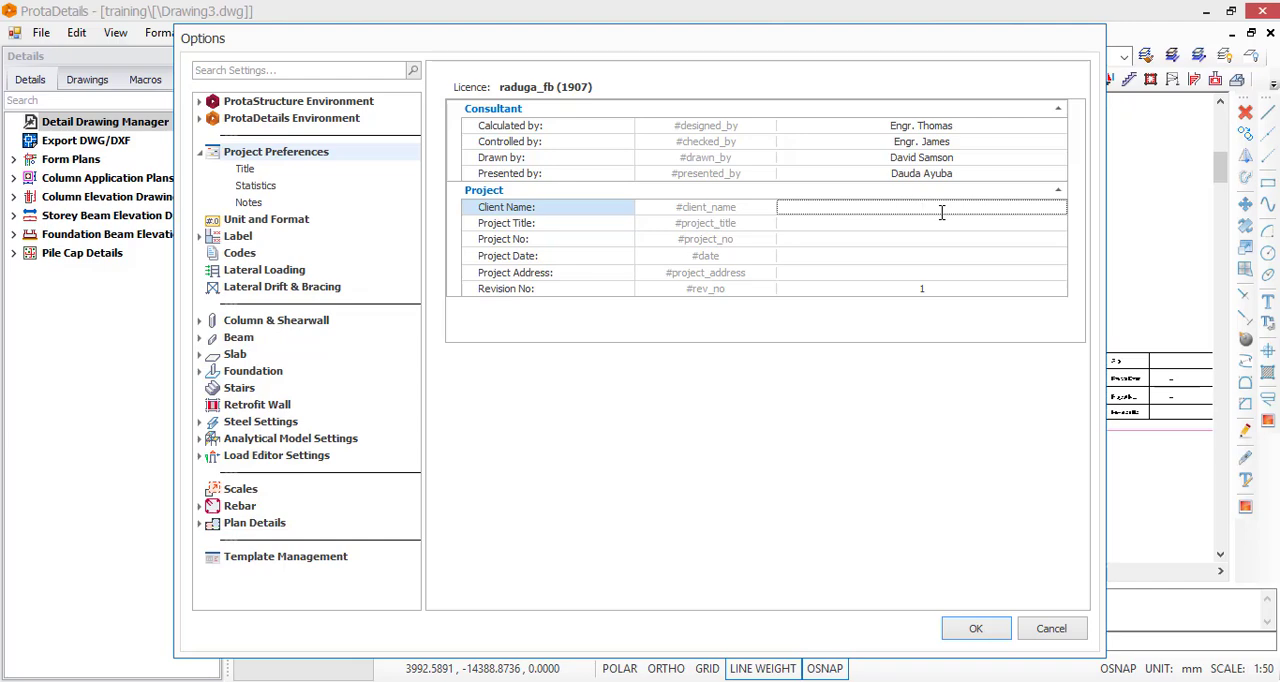
Set the project title to "Proposed Residential Development"
{"action": "left_click", "coordinate": [877, 227]}
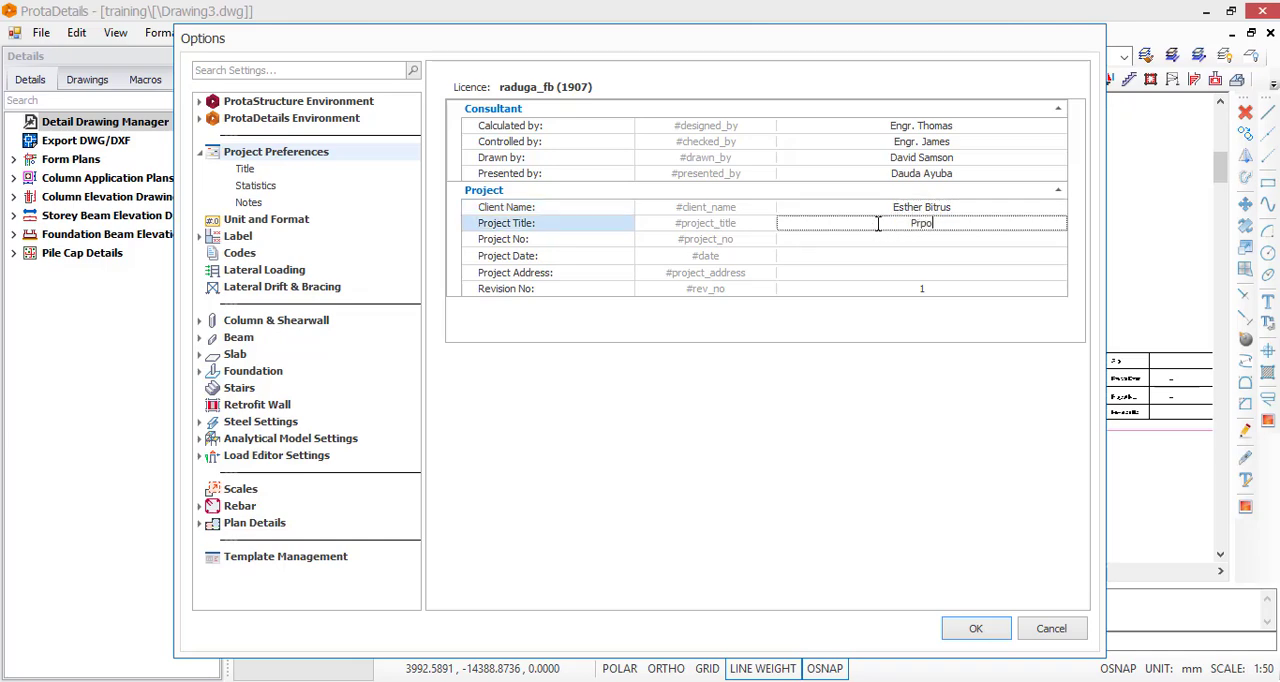
{"action": "type", "text": "Proposed Residential Dev"}
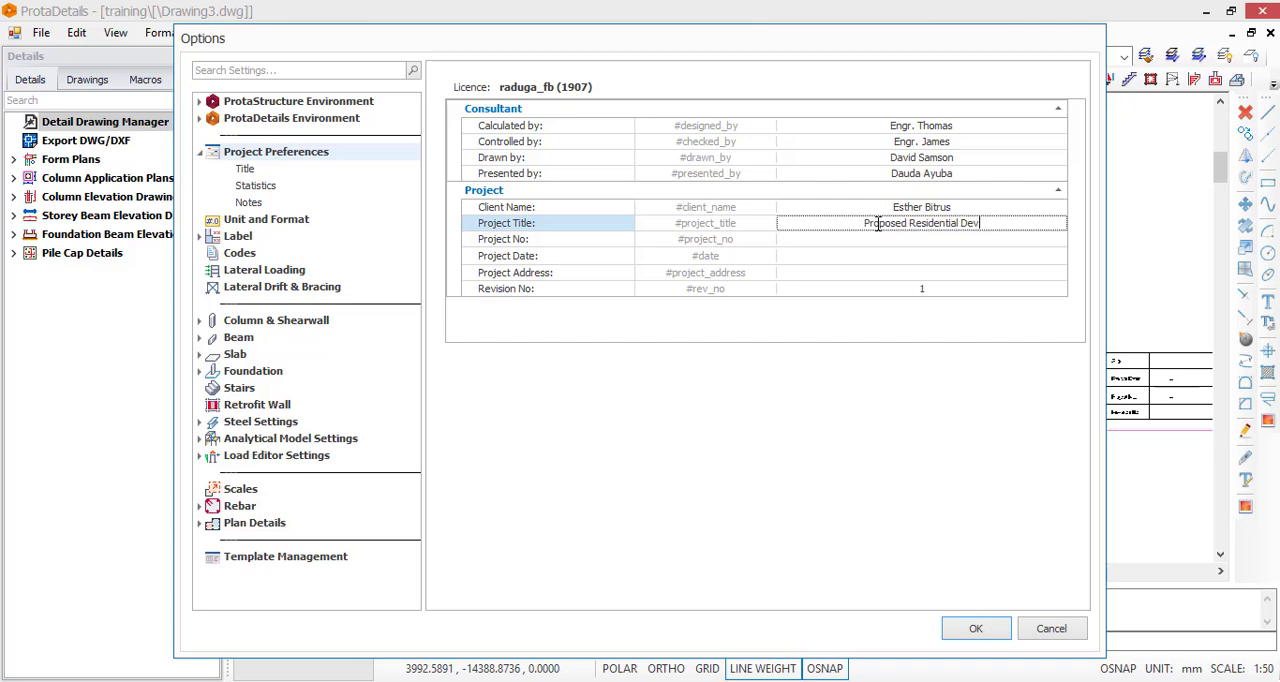
{"action": "type", "text": "elop"}
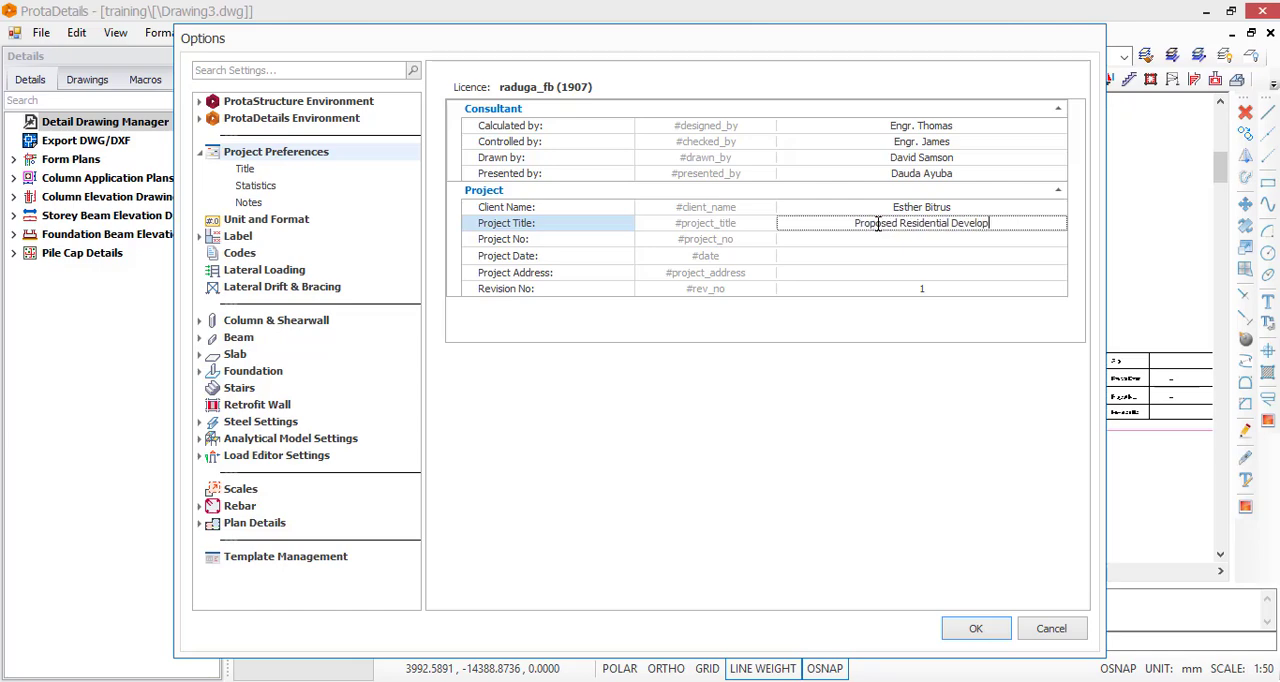
{"action": "type", "text": "ment"}
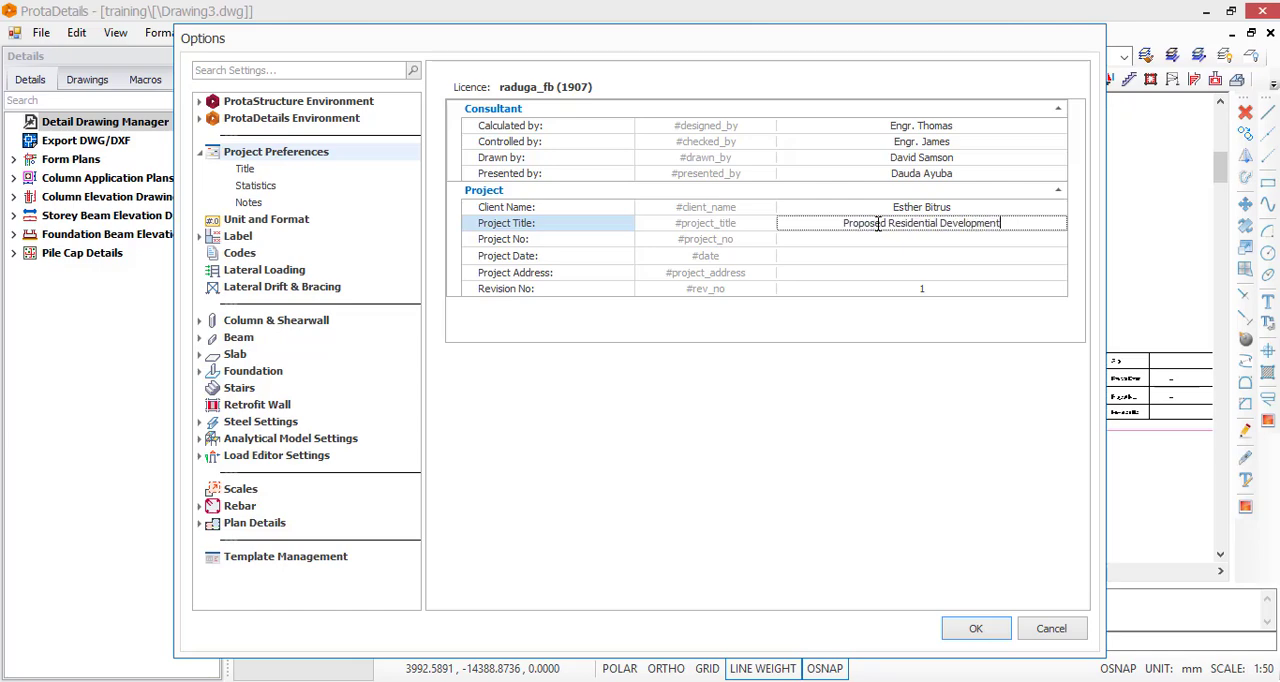
{"action": "key", "text": "Tab"}
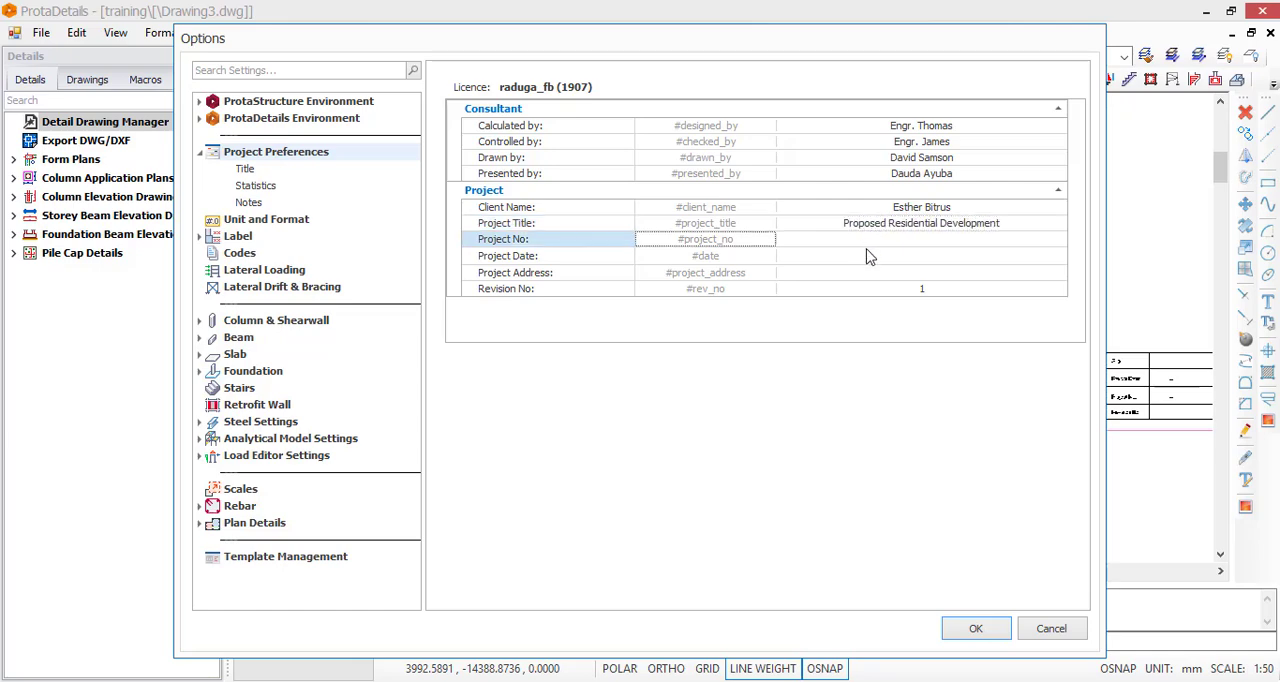
Set the project number to 01 and the project date to 09/10/2023
{"action": "left_click", "coordinate": [908, 245]}
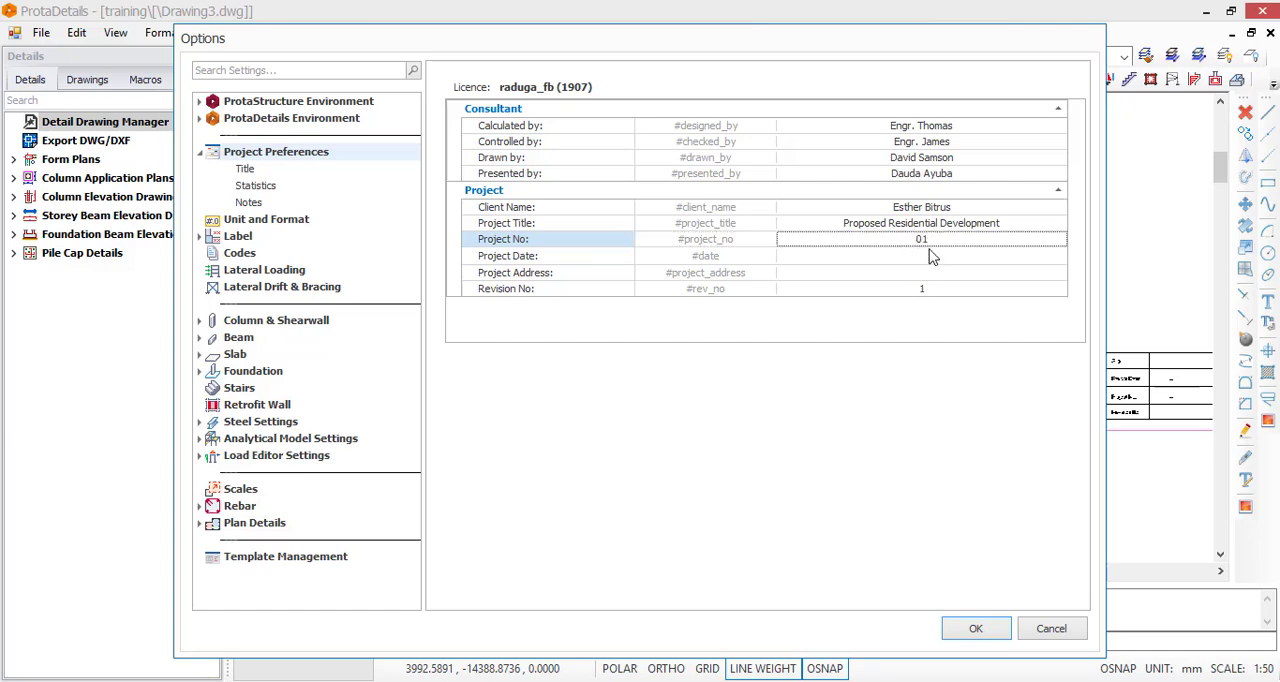
{"action": "left_click", "coordinate": [938, 262]}
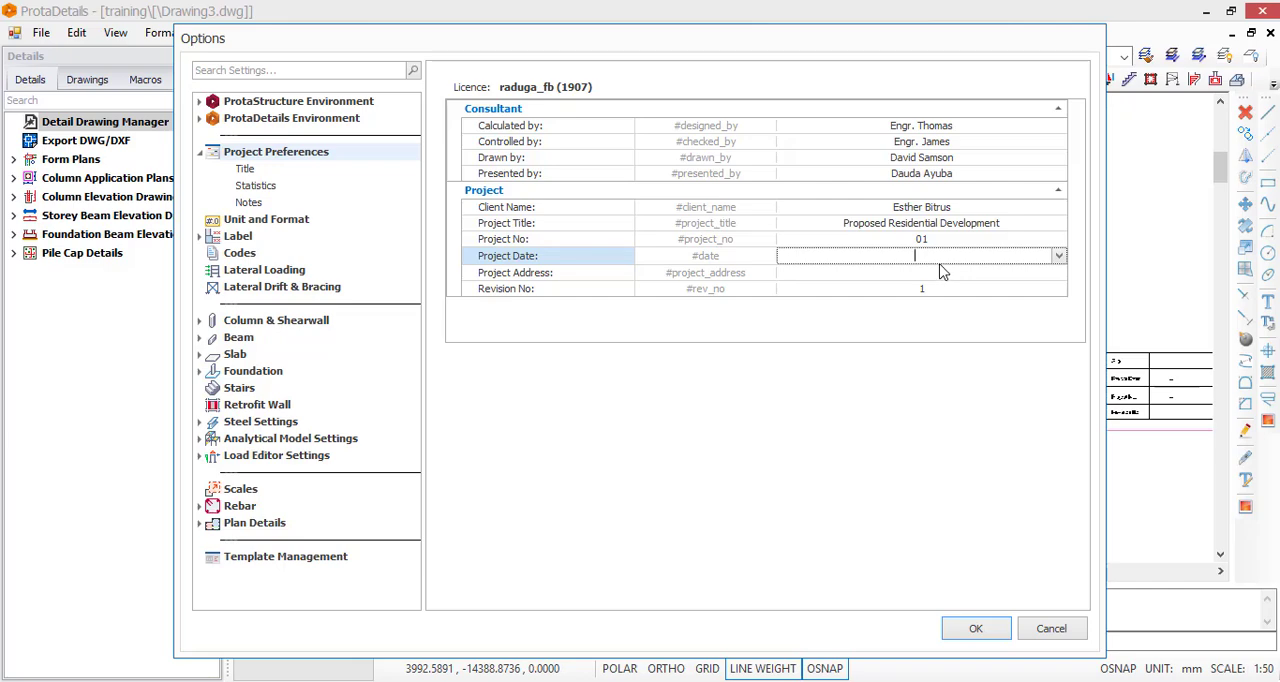
{"action": "left_click", "coordinate": [1059, 256]}
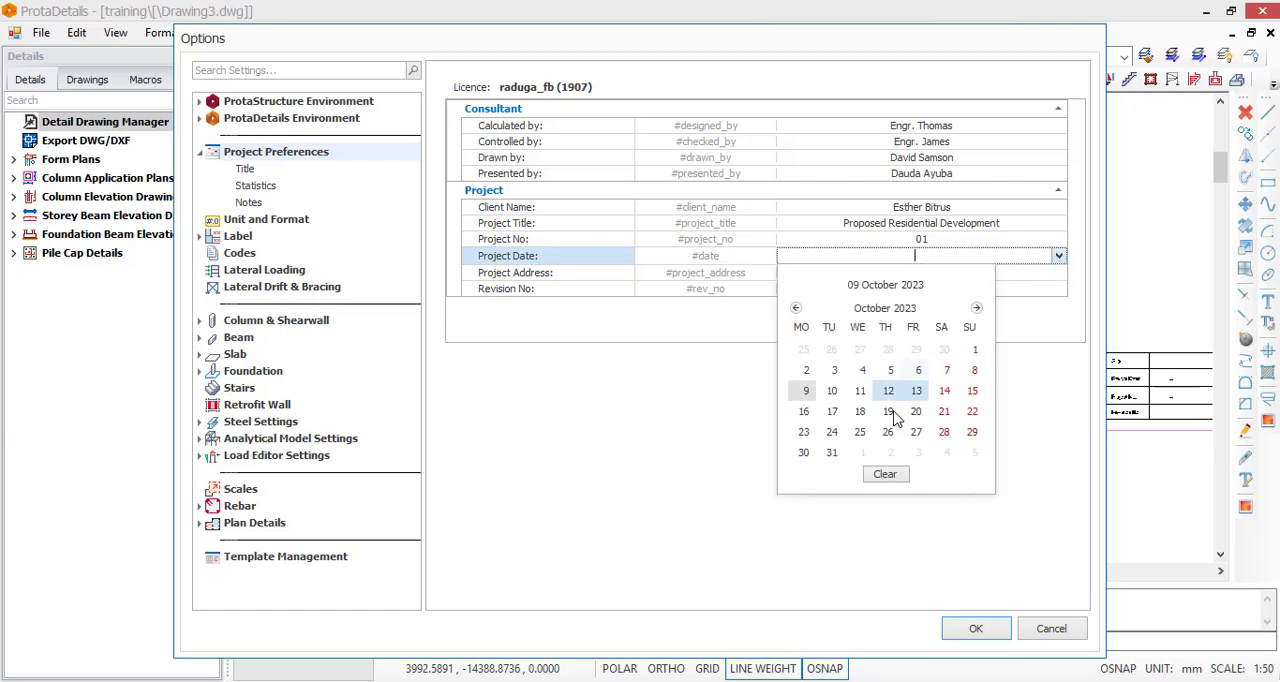
{"action": "left_click", "coordinate": [806, 391]}
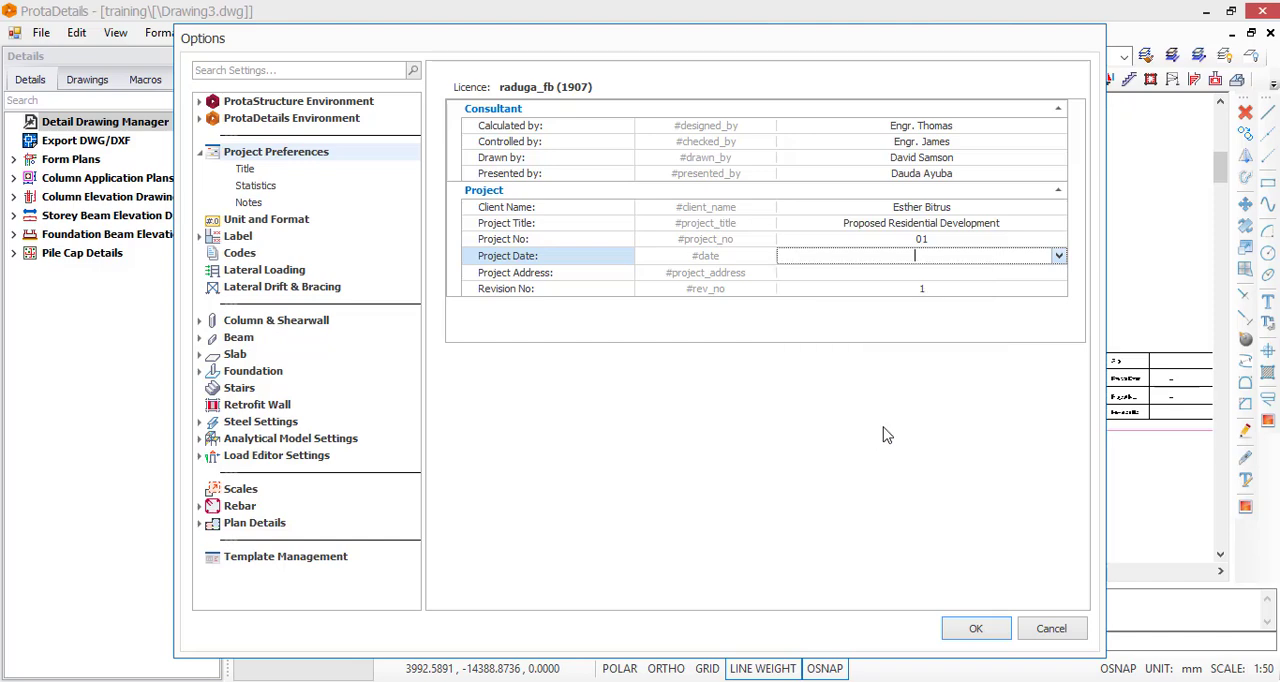
Enter the project's full street address and apply the project preferences
{"action": "left_click", "coordinate": [922, 274]}
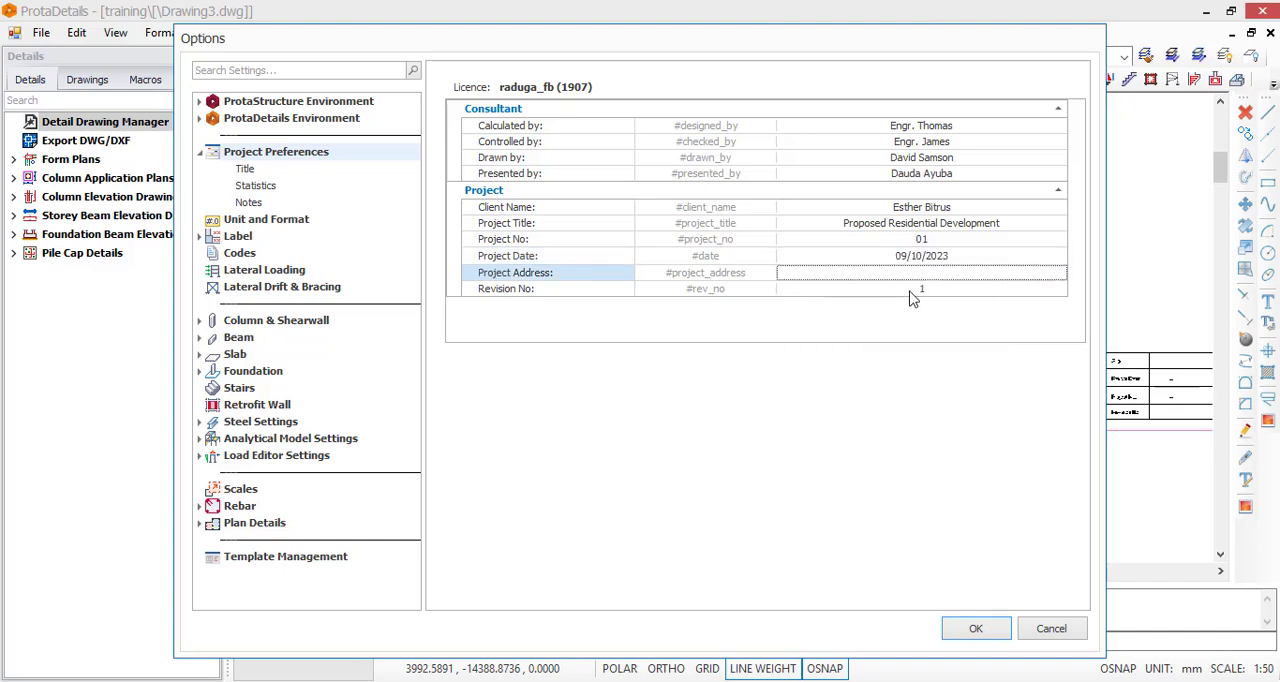
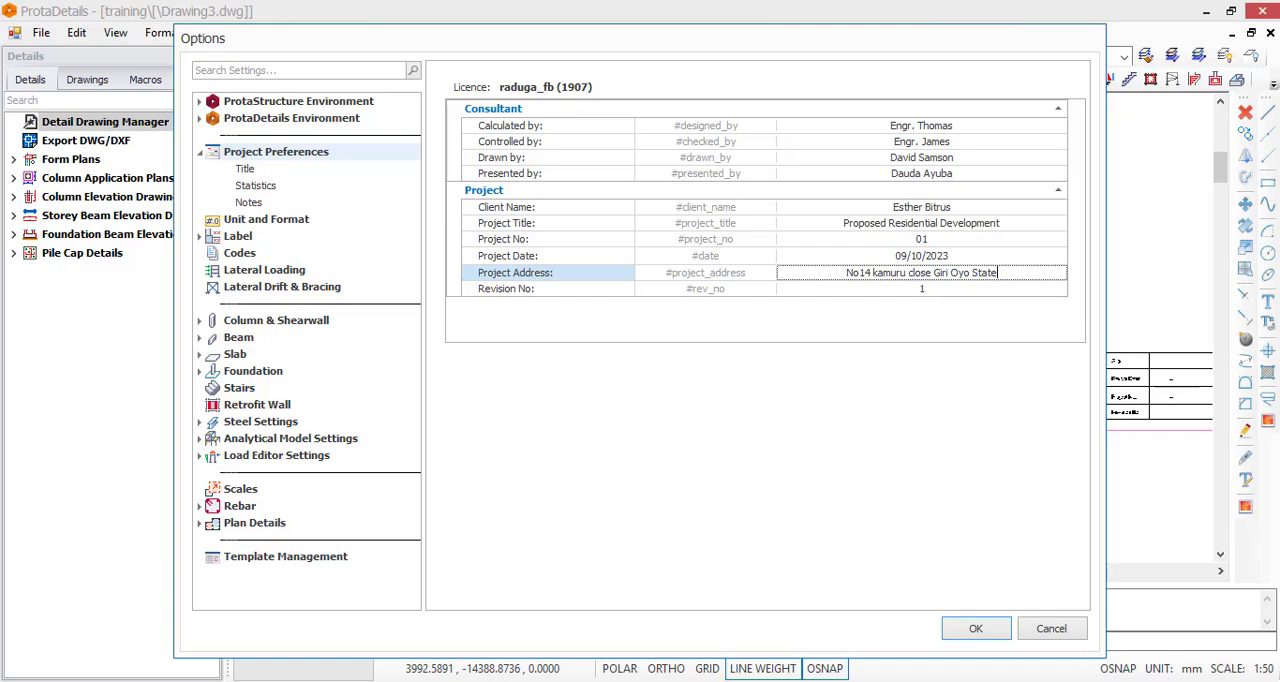
{"action": "left_click", "coordinate": [982, 632]}
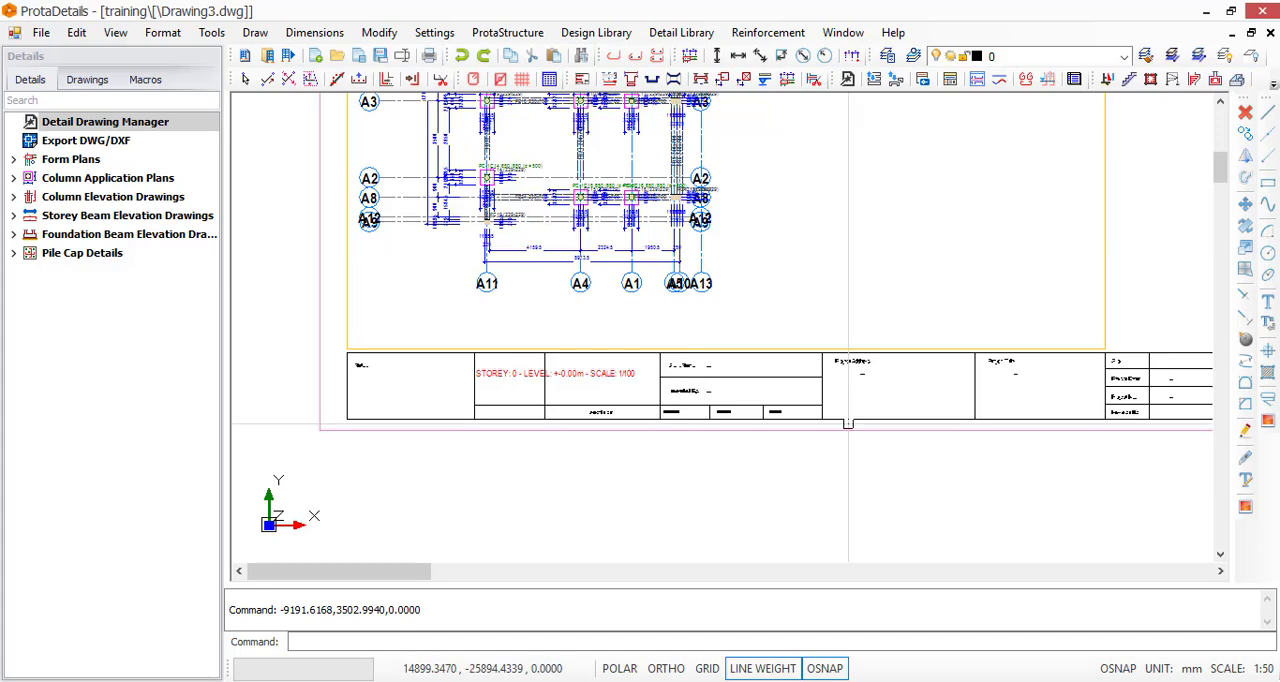
Insert one A3_Prota_Horizontal sheet at scale 1/100, placed in the empty area beside the form plan sheets
{"action": "left_click", "coordinate": [453, 412]}
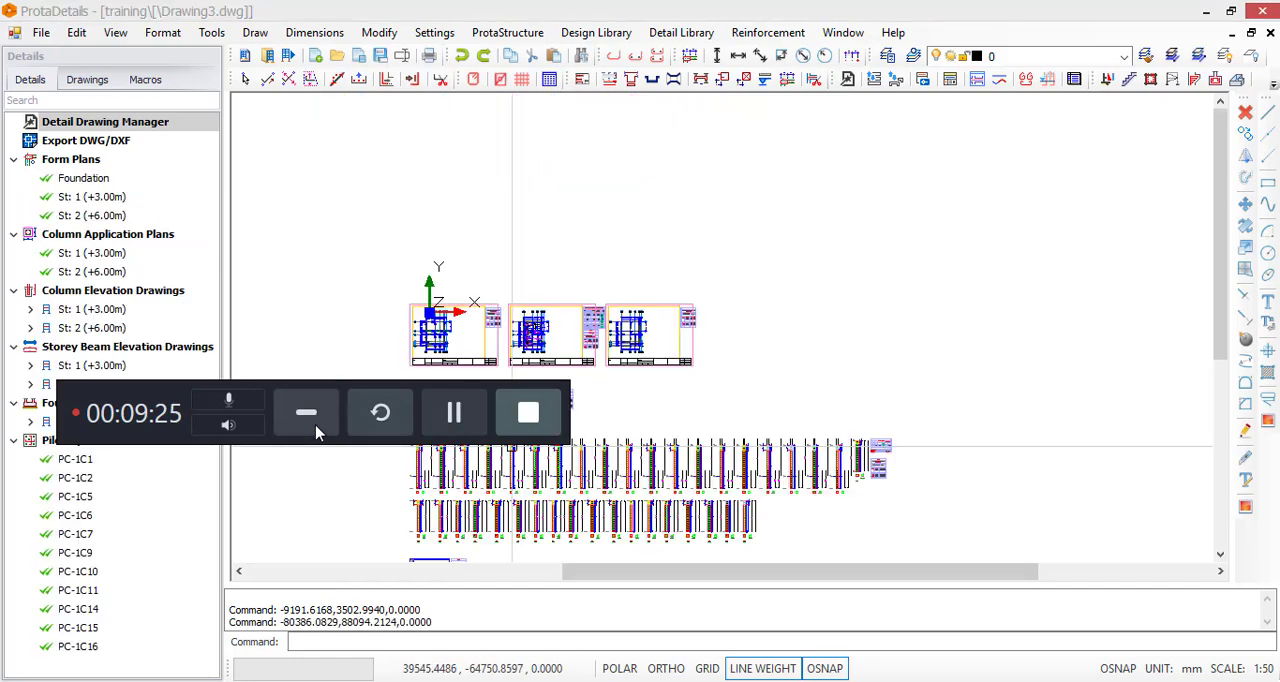
{"action": "left_click", "coordinate": [306, 414]}
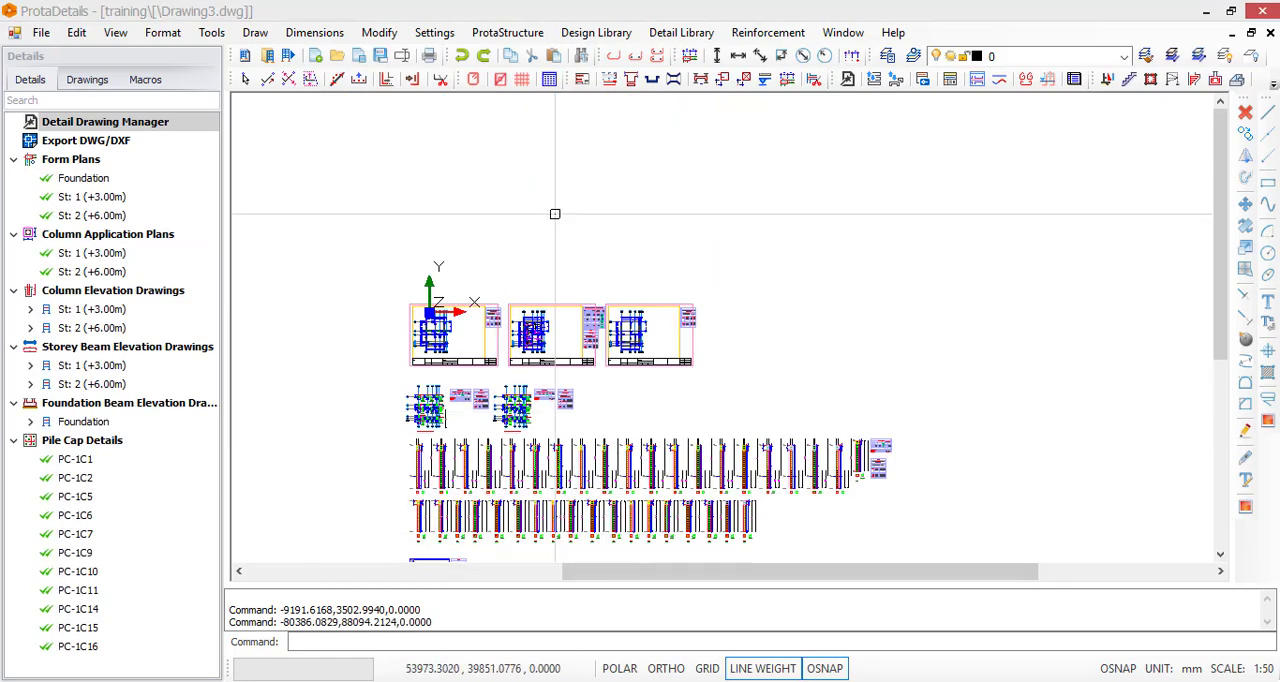
{"action": "left_click", "coordinate": [581, 84]}
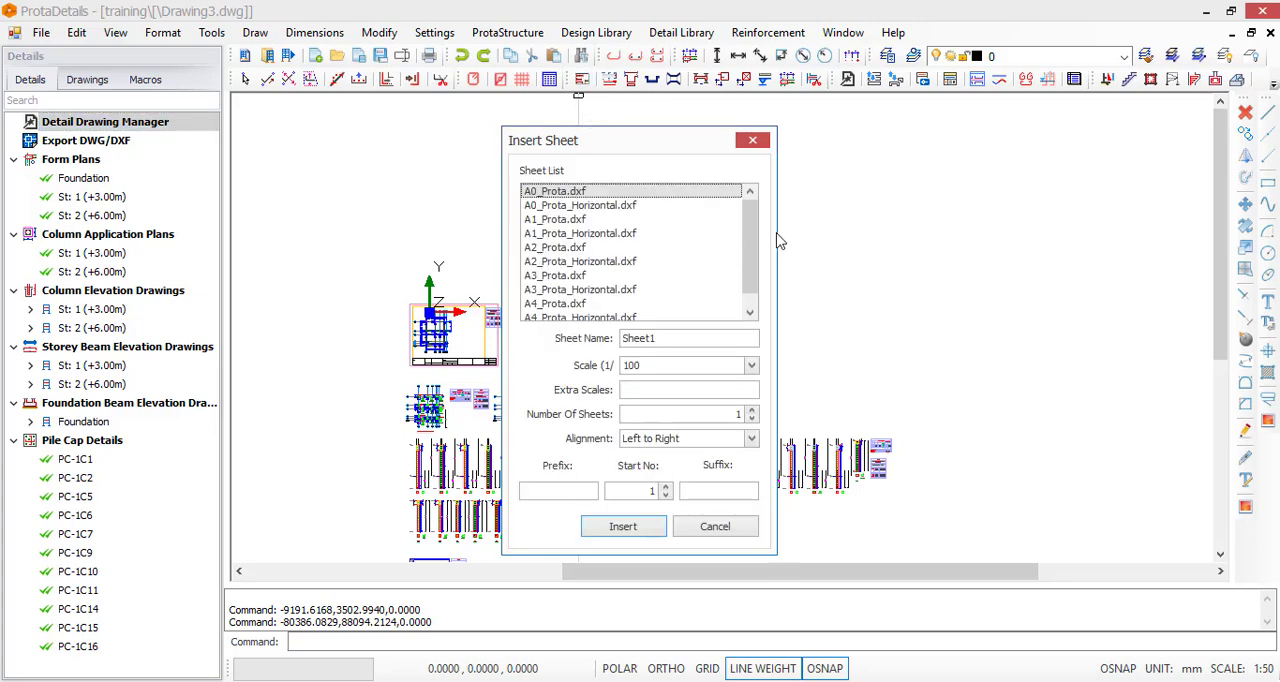
{"action": "scroll", "coordinate": [755, 220], "scroll_direction": "down", "scroll_amount": 1}
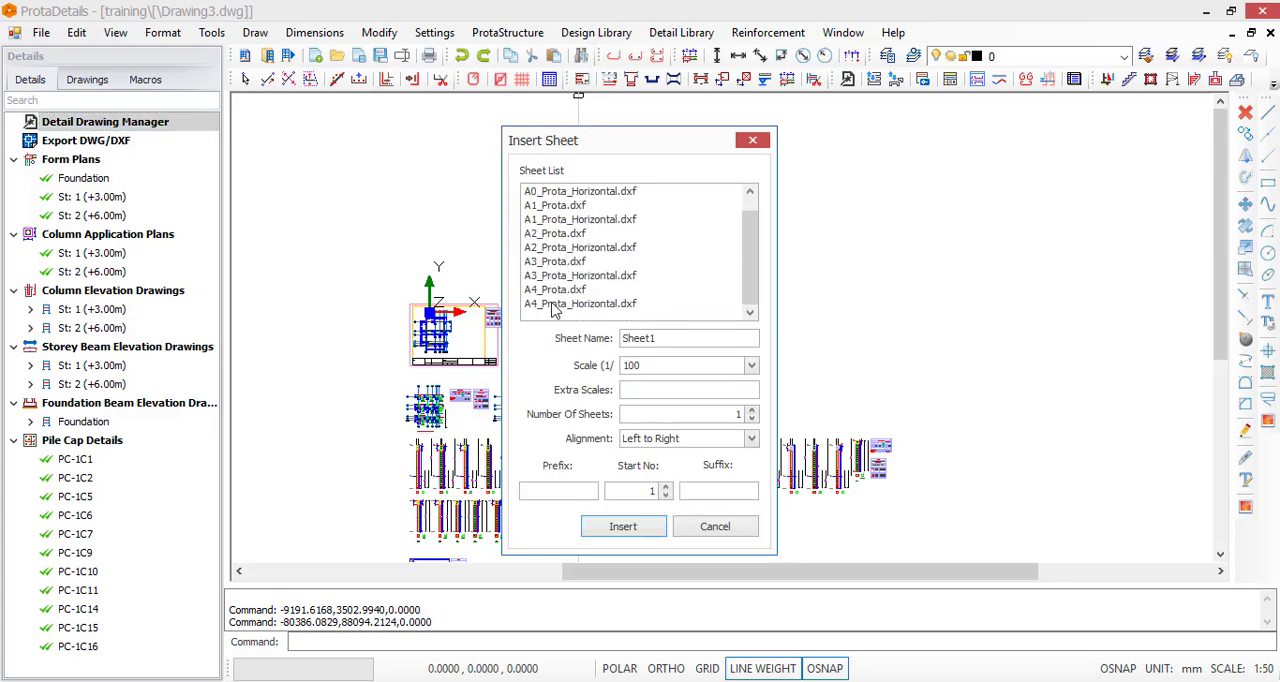
{"action": "left_click", "coordinate": [548, 264]}
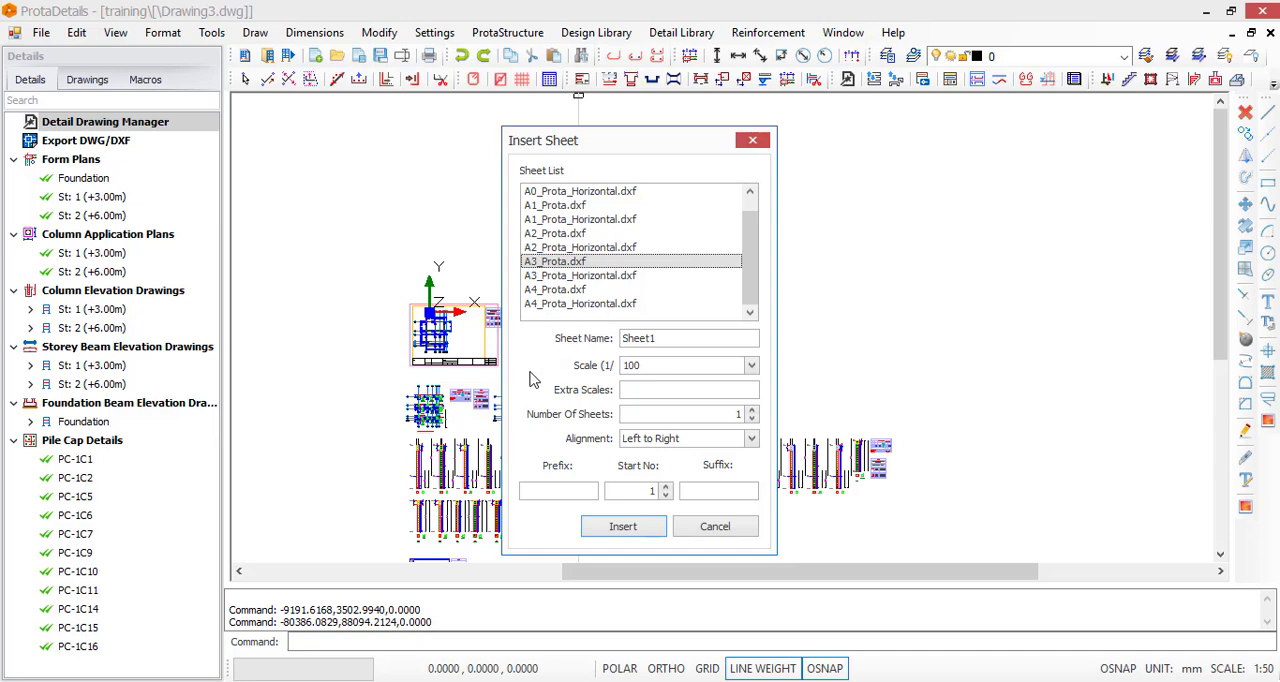
{"action": "left_click", "coordinate": [595, 277]}
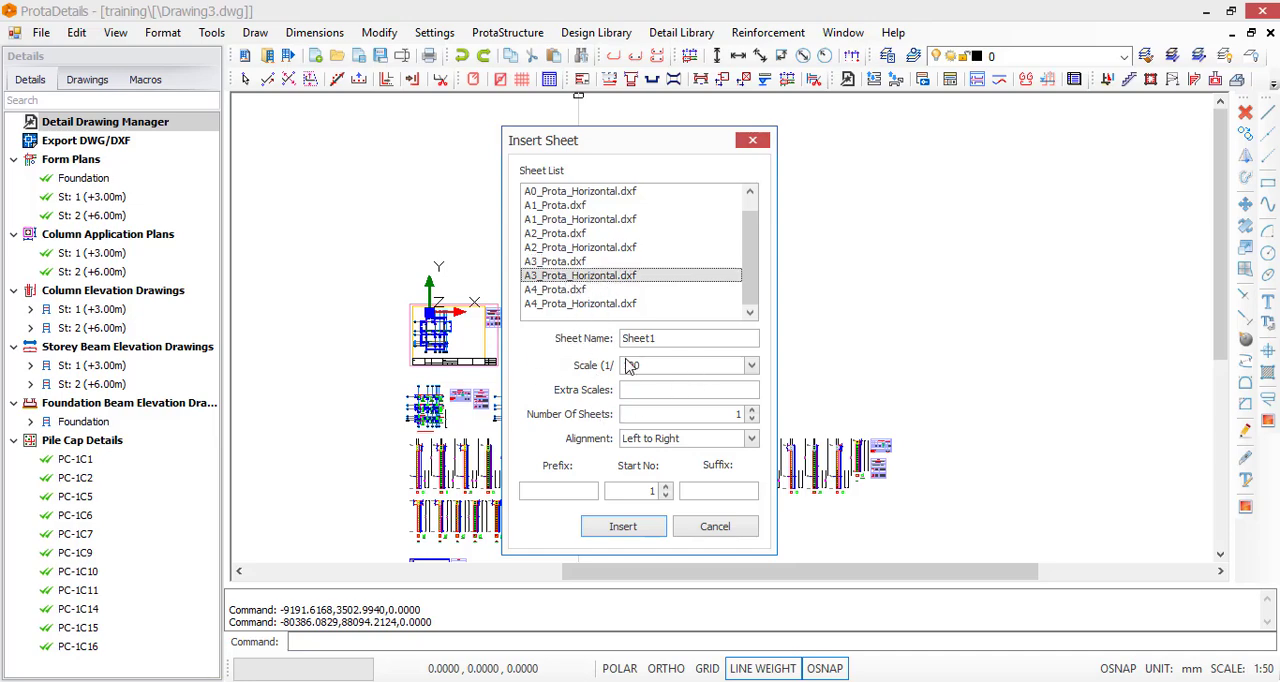
{"action": "left_click", "coordinate": [752, 366]}
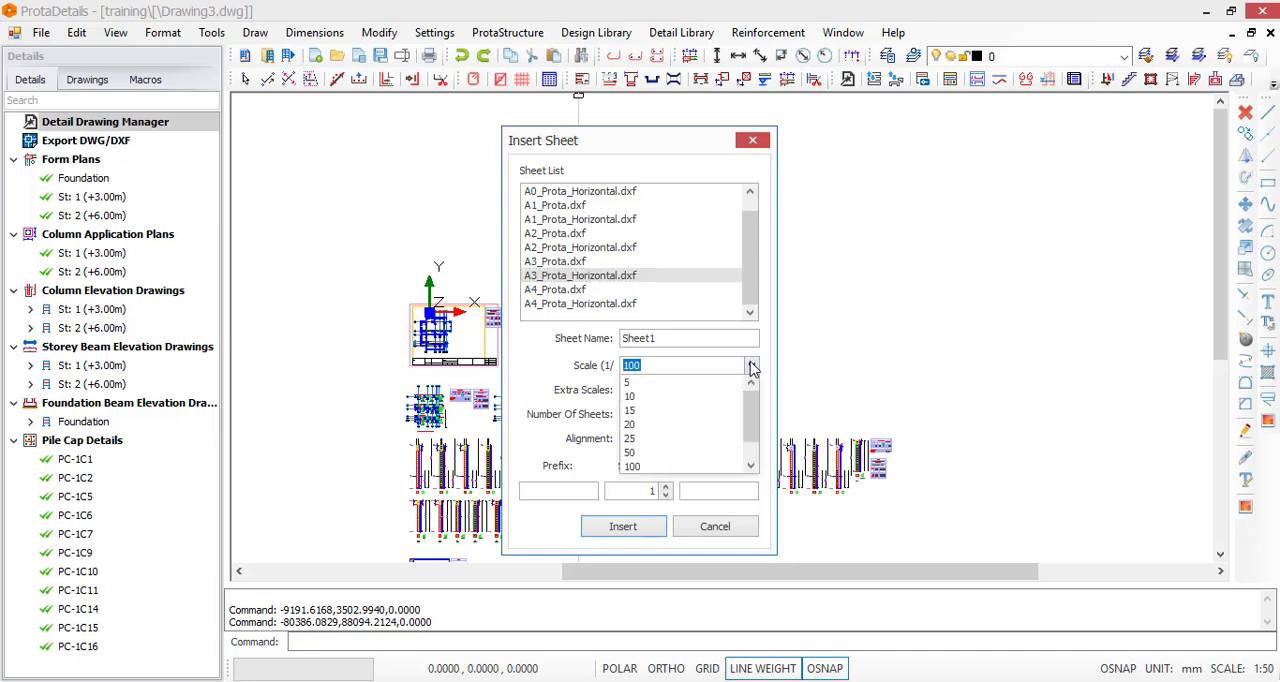
{"action": "left_click", "coordinate": [752, 368]}
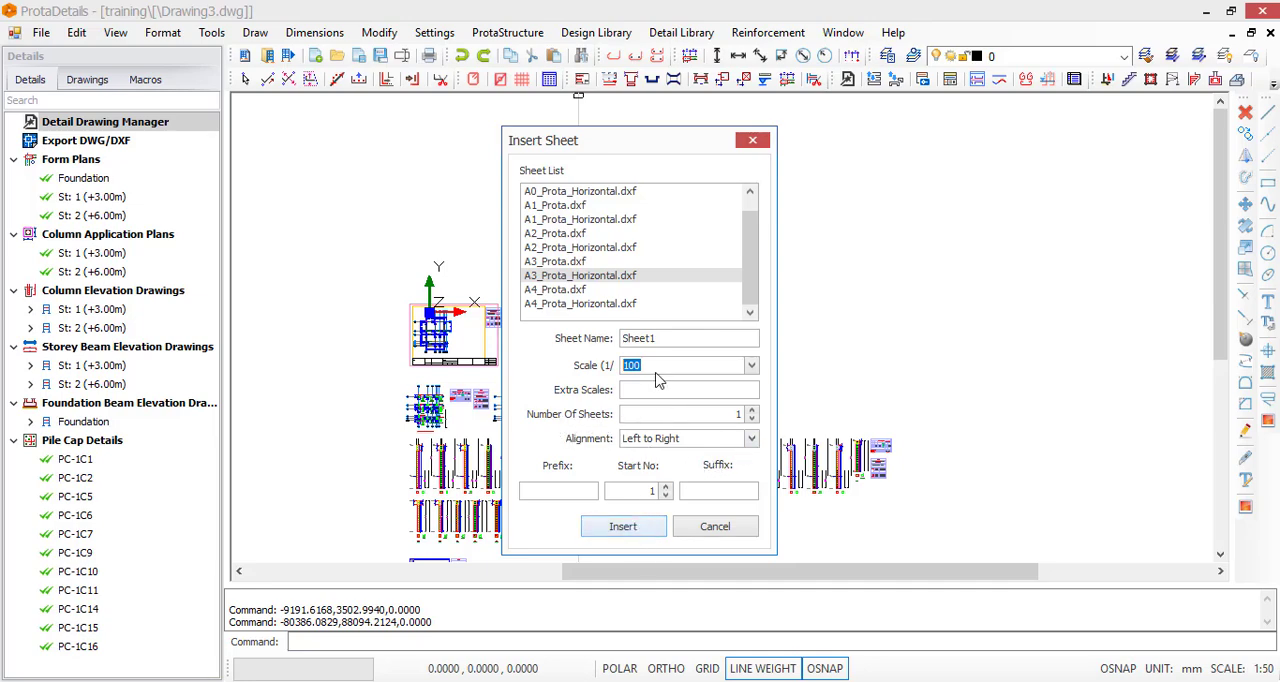
{"action": "left_click", "coordinate": [622, 527]}
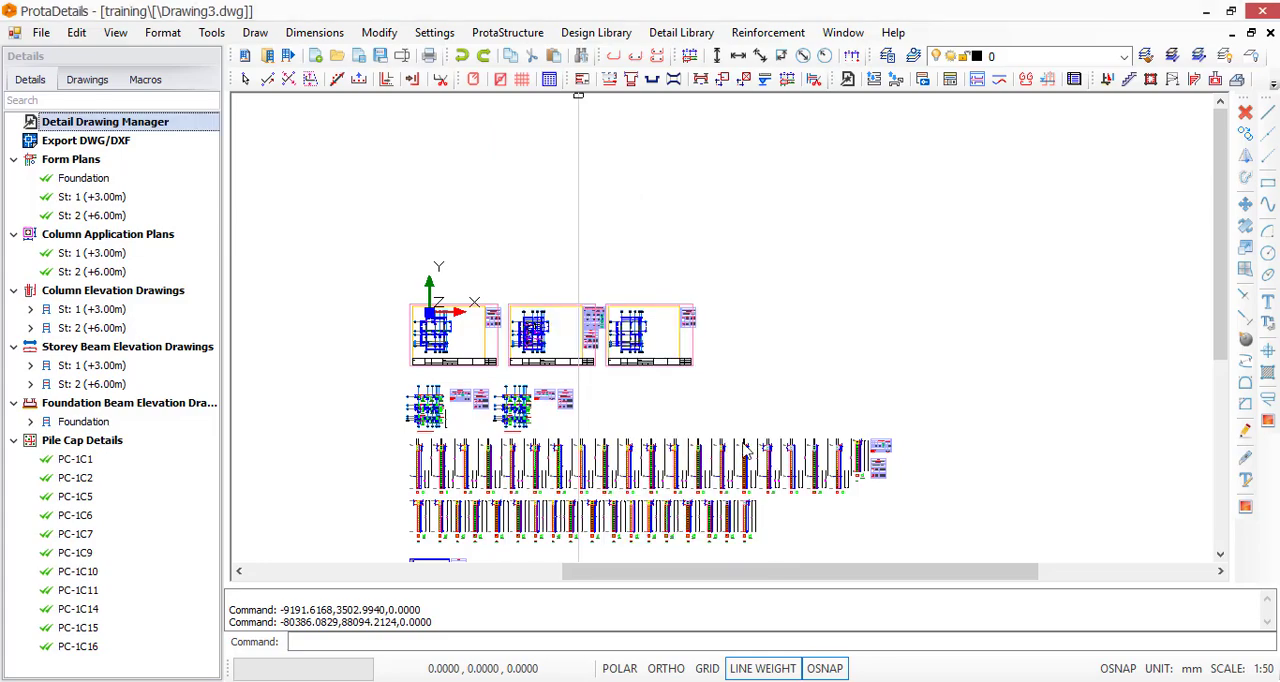
{"action": "left_click", "coordinate": [867, 305]}
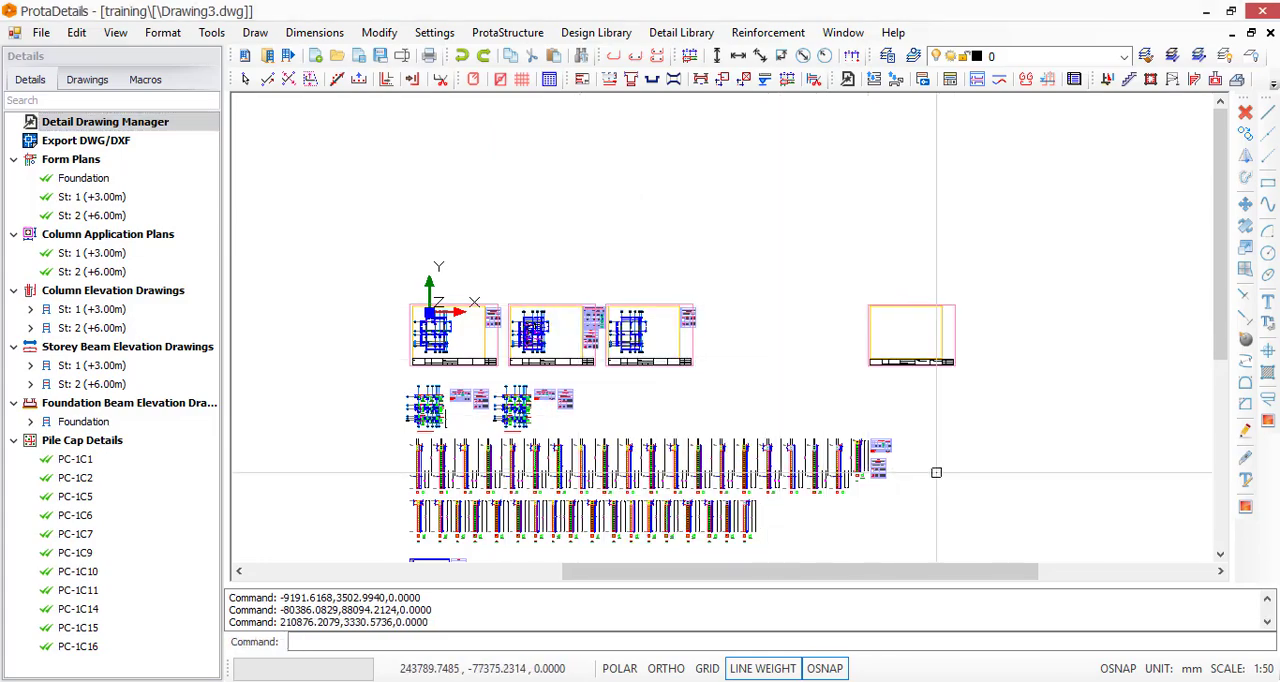
Examine the new sheet's title block for the client, presenter, project address, project title, date, project number and revision entries
{"action": "scroll", "coordinate": [984, 345], "scroll_direction": "up", "scroll_amount": 3}
{"action": "scroll", "coordinate": [731, 497], "scroll_direction": "up", "scroll_amount": 2}
{"action": "scroll", "coordinate": [706, 477], "scroll_direction": "down", "scroll_amount": 2}
{"action": "scroll", "coordinate": [705, 520], "scroll_direction": "up", "scroll_amount": 5}
{"action": "scroll", "coordinate": [712, 440], "scroll_direction": "up", "scroll_amount": 4}
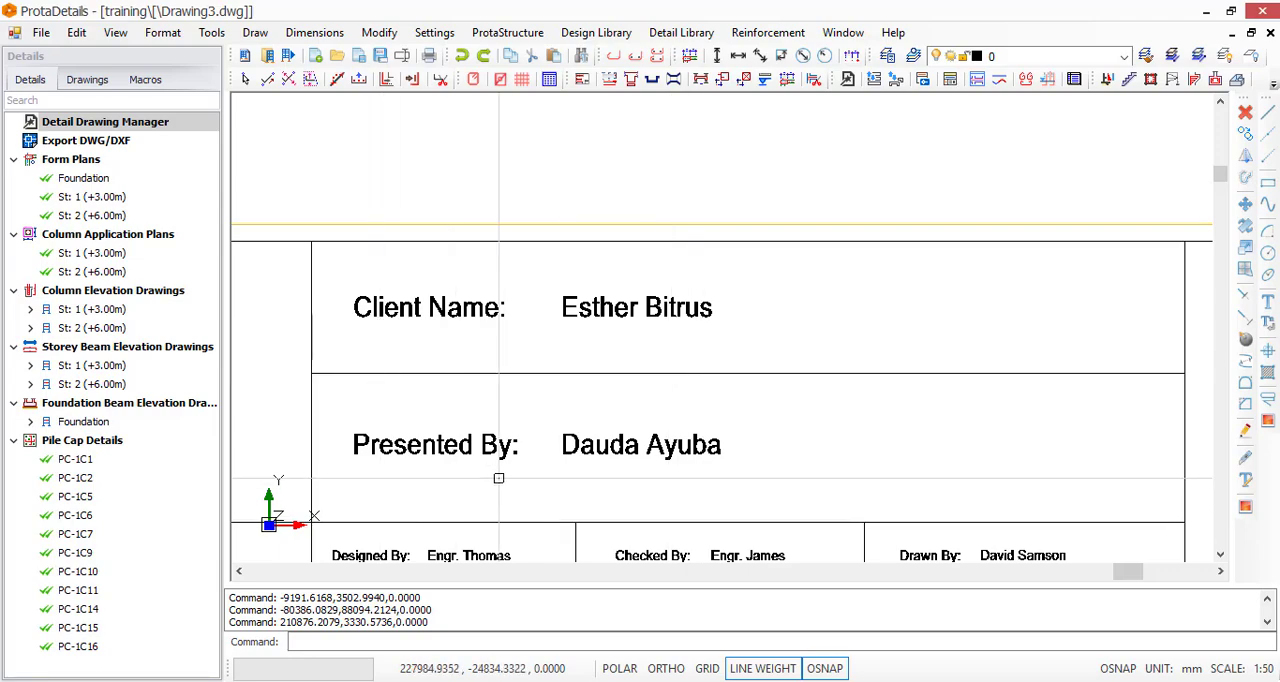
{"action": "scroll", "coordinate": [526, 397], "scroll_direction": "down", "scroll_amount": 6}
{"action": "scroll", "coordinate": [884, 396], "scroll_direction": "up", "scroll_amount": 6}
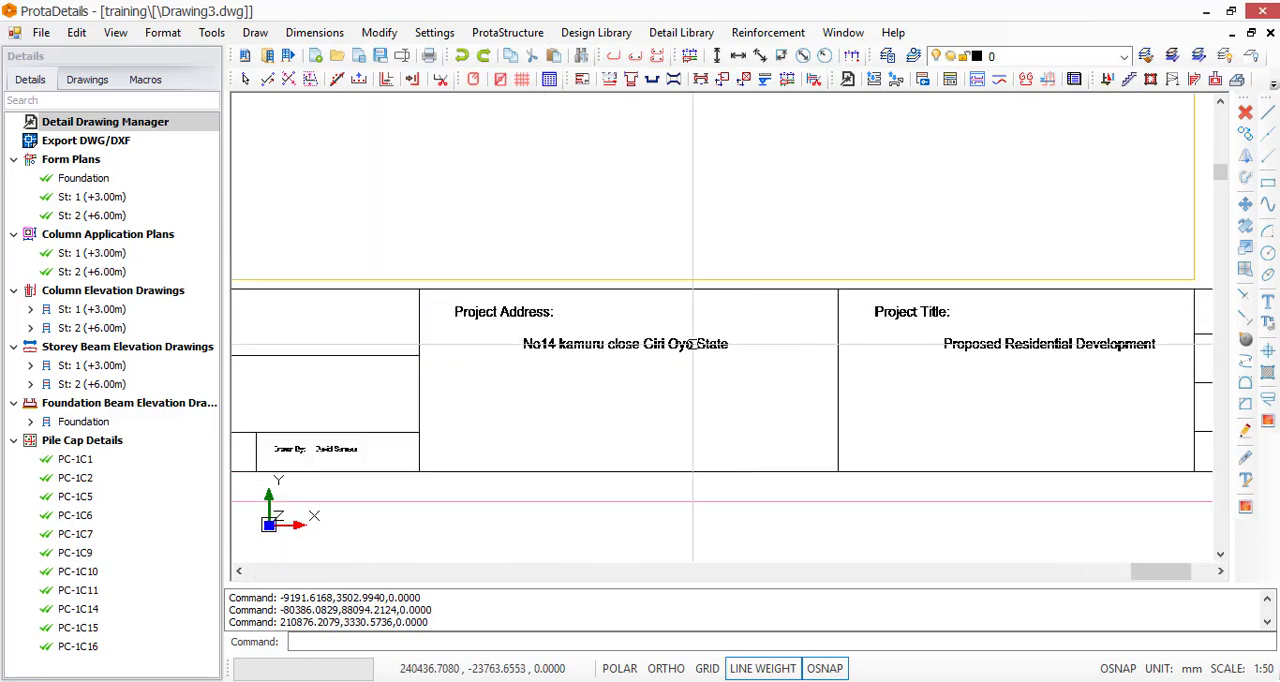
{"action": "scroll", "coordinate": [455, 307], "scroll_direction": "down", "scroll_amount": 4}
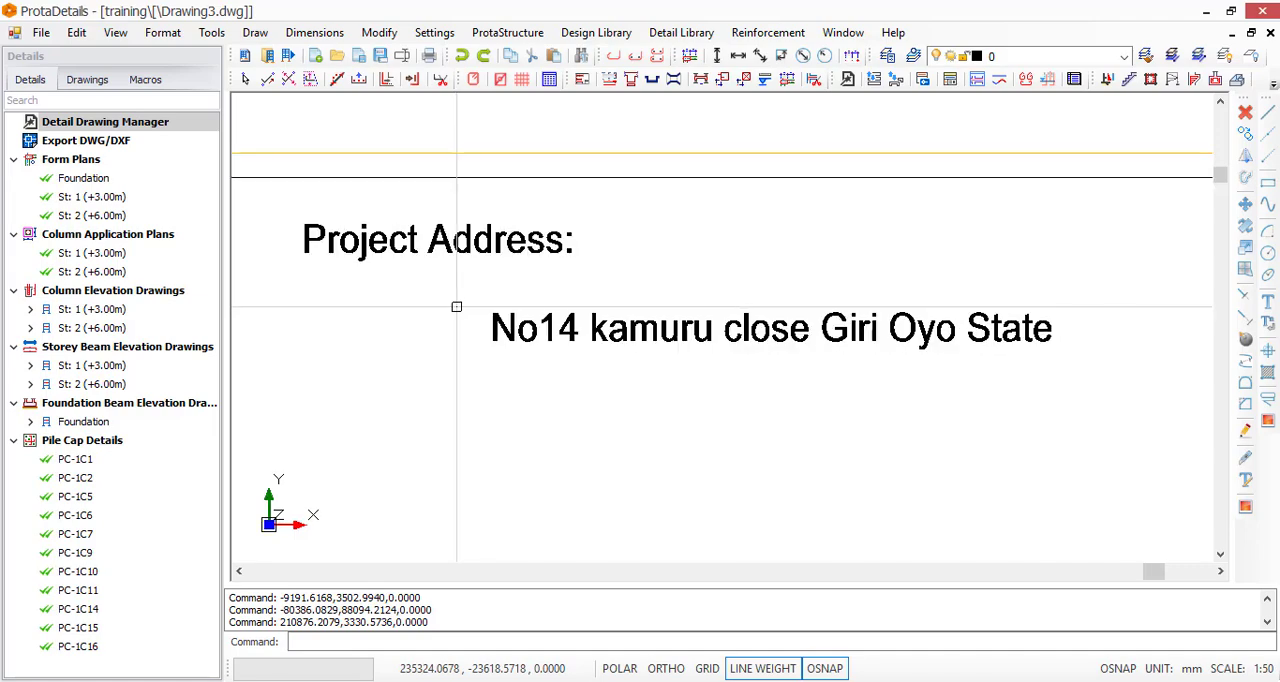
{"action": "scroll", "coordinate": [754, 354], "scroll_direction": "up", "scroll_amount": 2}
{"action": "scroll", "coordinate": [1086, 328], "scroll_direction": "down", "scroll_amount": 2}
{"action": "scroll", "coordinate": [1162, 328], "scroll_direction": "up", "scroll_amount": 3}
{"action": "scroll", "coordinate": [510, 328], "scroll_direction": "down", "scroll_amount": 3}
{"action": "scroll", "coordinate": [915, 330], "scroll_direction": "up", "scroll_amount": 2}
{"action": "scroll", "coordinate": [816, 331], "scroll_direction": "down", "scroll_amount": 3}
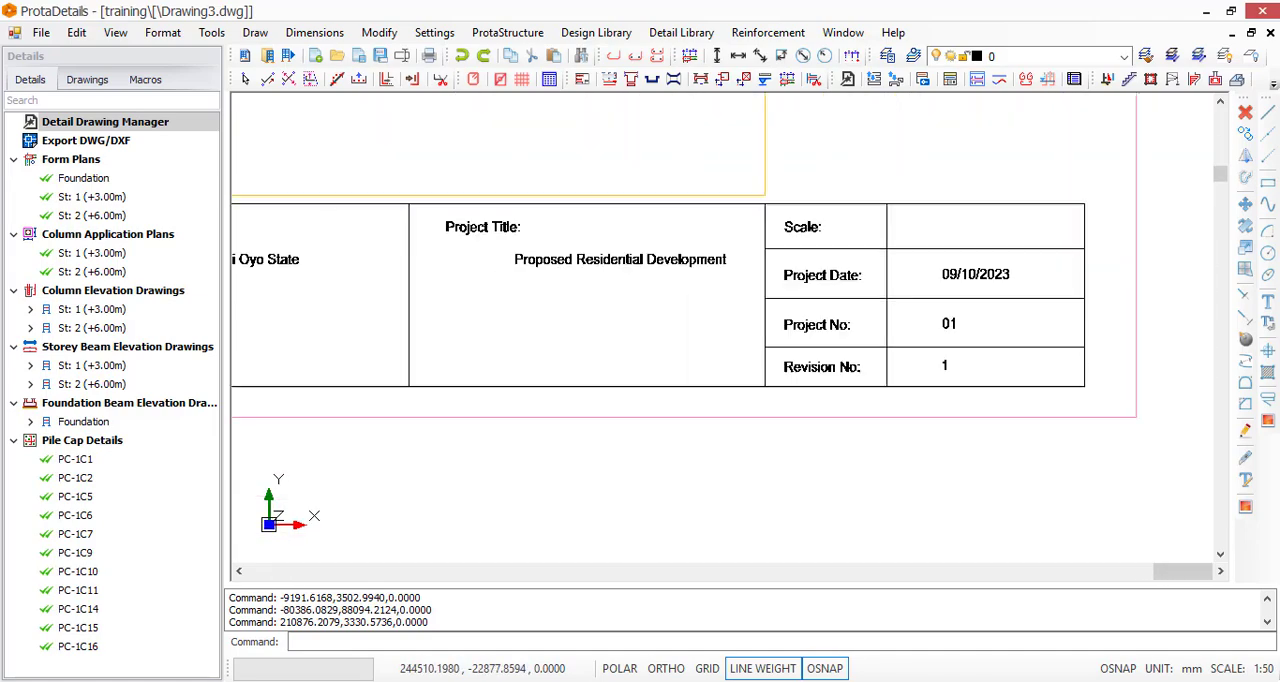
{"action": "scroll", "coordinate": [886, 205], "scroll_direction": "up", "scroll_amount": 3}
{"action": "scroll", "coordinate": [754, 372], "scroll_direction": "down", "scroll_amount": 8}
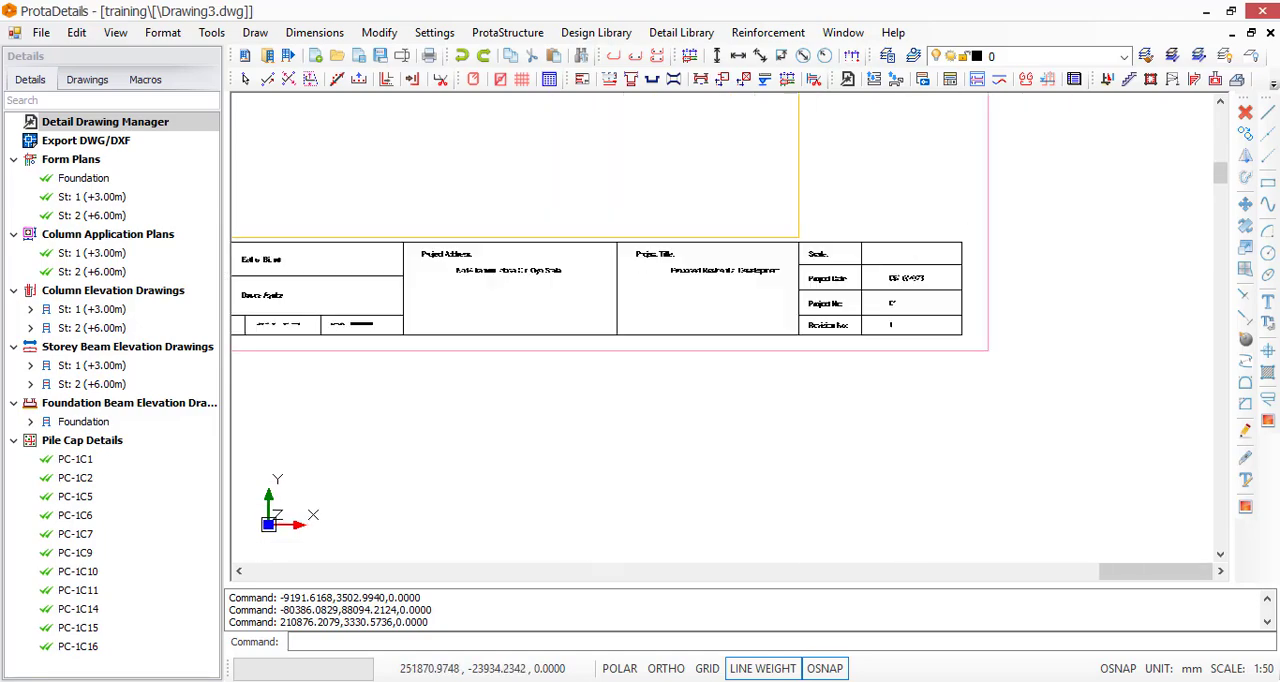
{"action": "scroll", "coordinate": [826, 317], "scroll_direction": "down", "scroll_amount": 4}
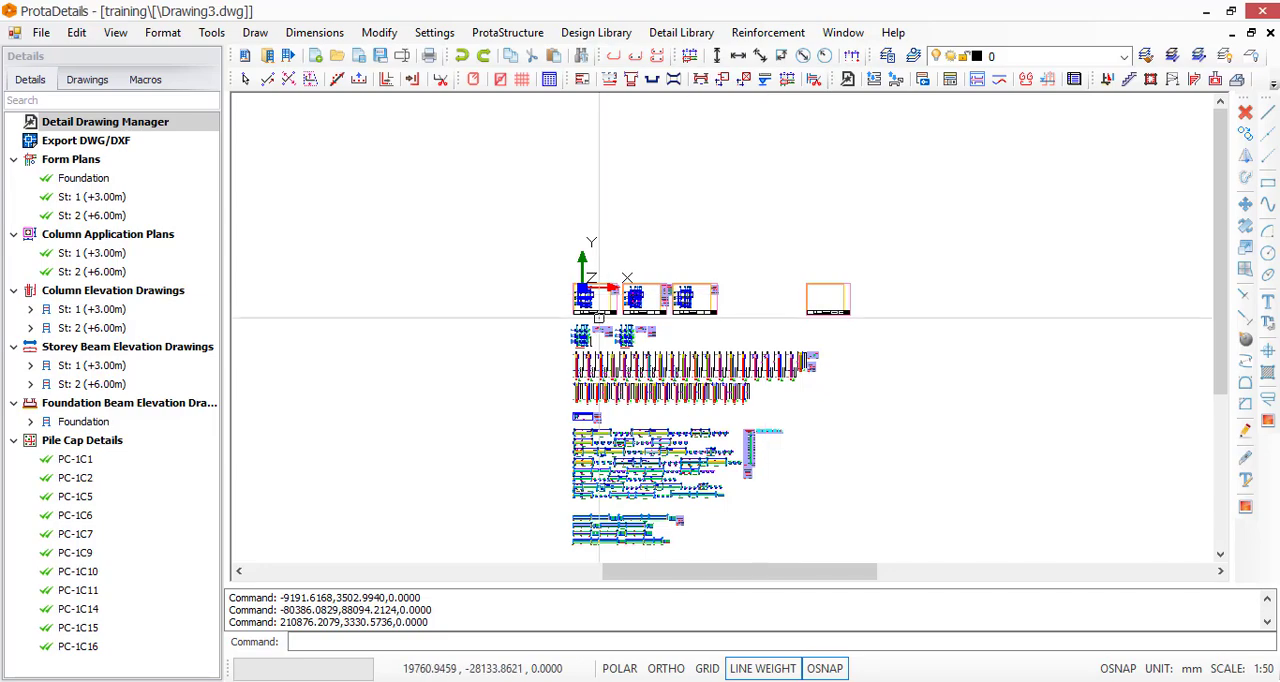
Move the storey 1 column application plan with its title and quantity table into the frame of the empty A3 sheet
{"action": "scroll", "coordinate": [604, 317], "scroll_direction": "up", "scroll_amount": 6}
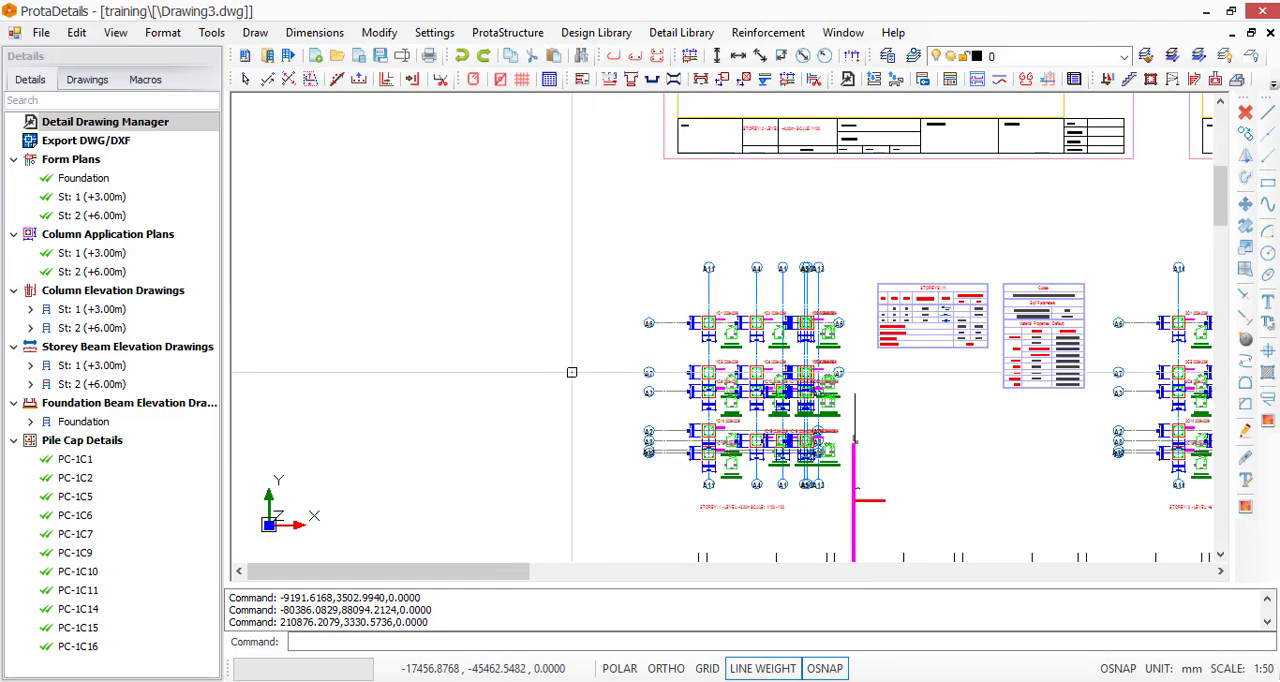
{"action": "scroll", "coordinate": [477, 228], "scroll_direction": "down", "scroll_amount": 3}
{"action": "scroll", "coordinate": [477, 228], "scroll_direction": "down", "scroll_amount": 3}
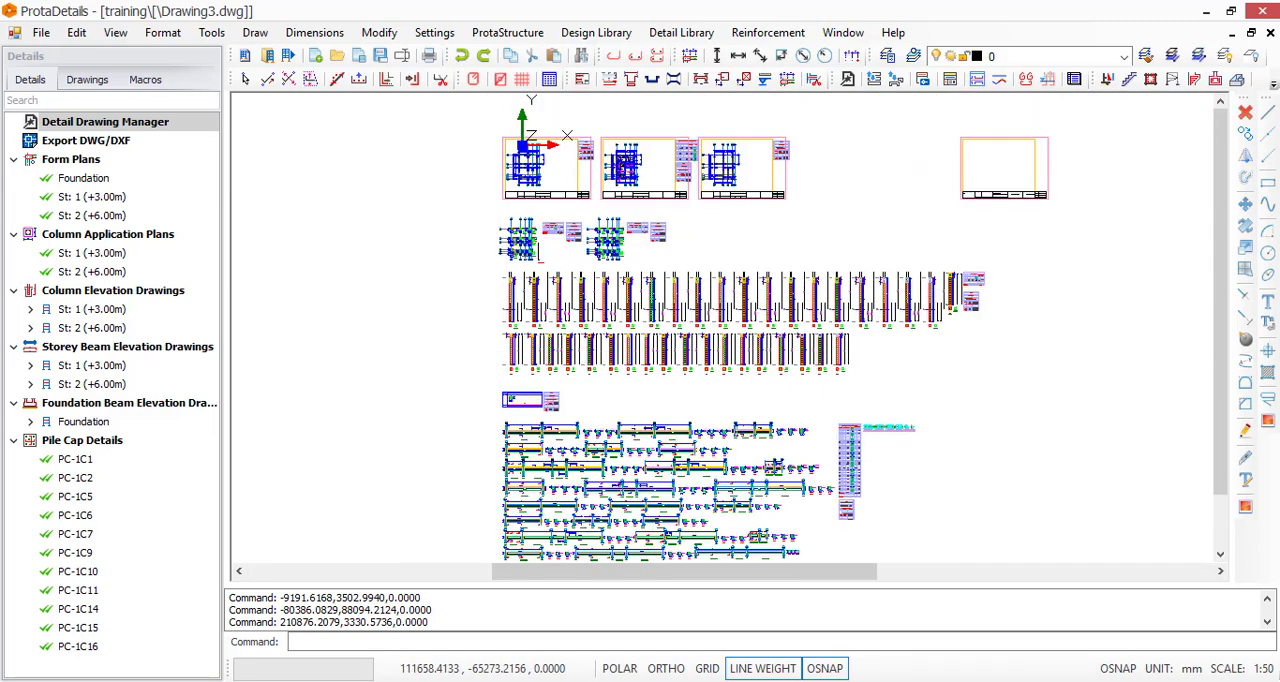
{"action": "scroll", "coordinate": [764, 389], "scroll_direction": "down", "scroll_amount": 3}
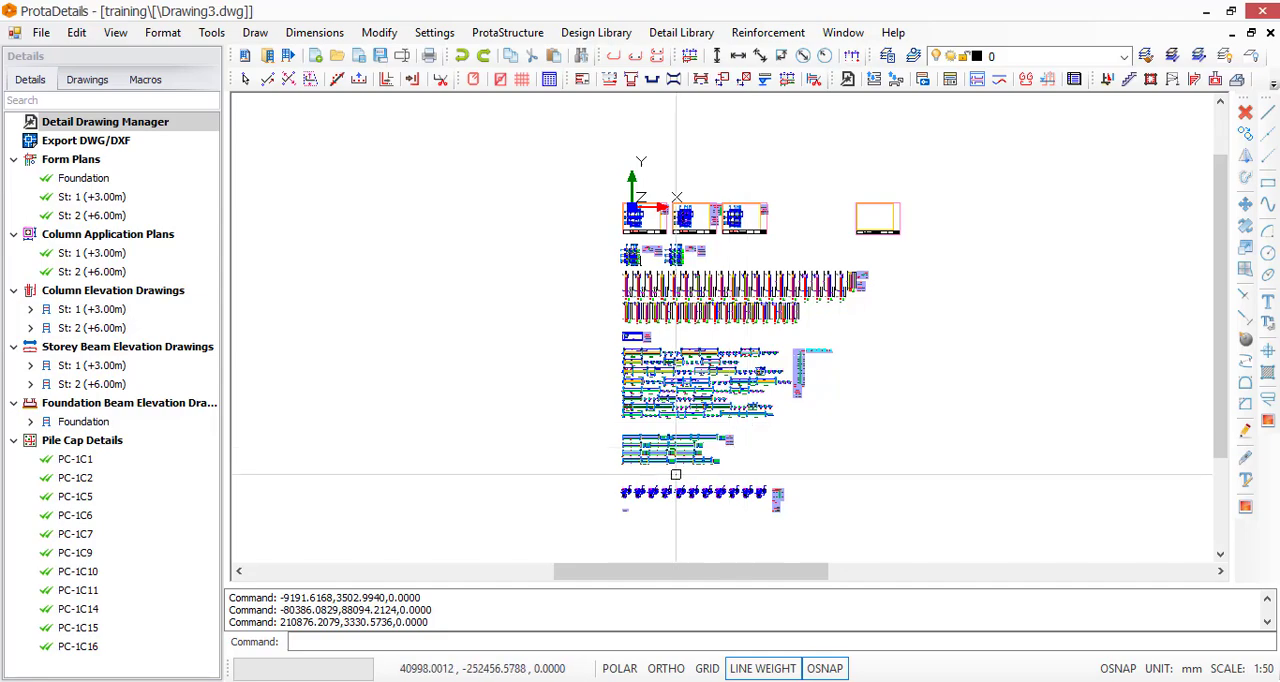
{"action": "scroll", "coordinate": [610, 256], "scroll_direction": "up", "scroll_amount": 5}
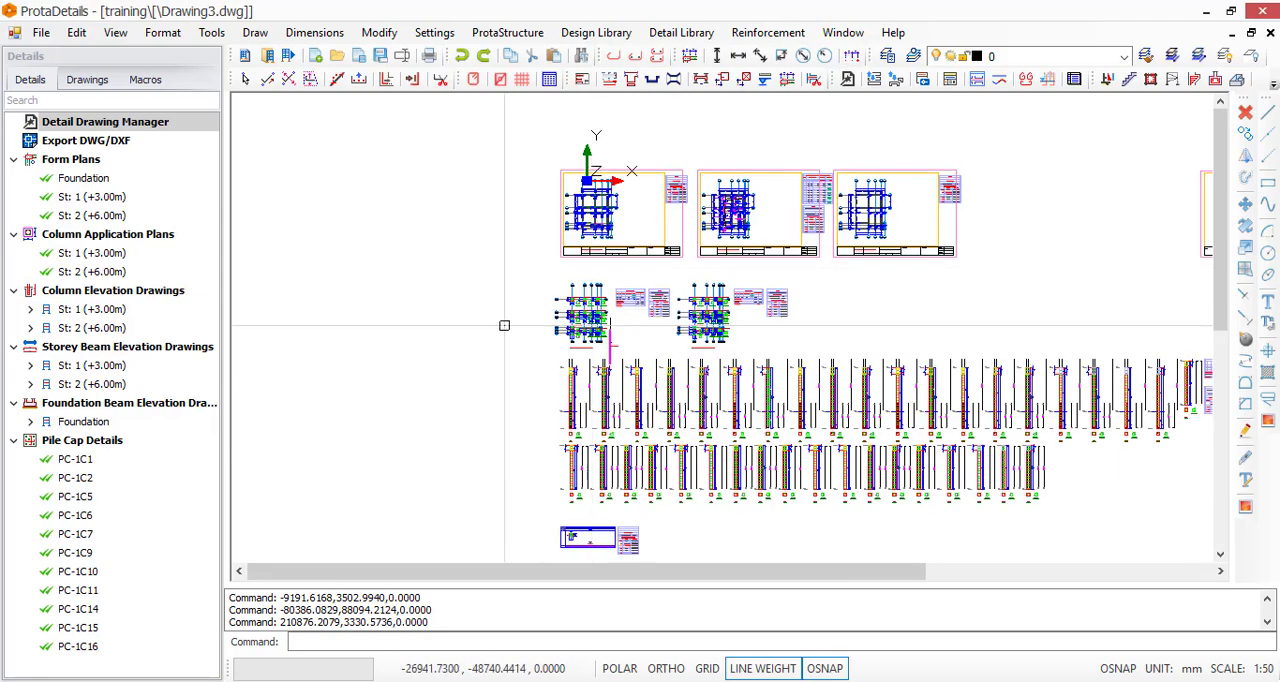
{"action": "scroll", "coordinate": [529, 308], "scroll_direction": "up", "scroll_amount": 1}
{"action": "left_click_drag", "start_coordinate": [541, 178], "coordinate": [883, 392]}
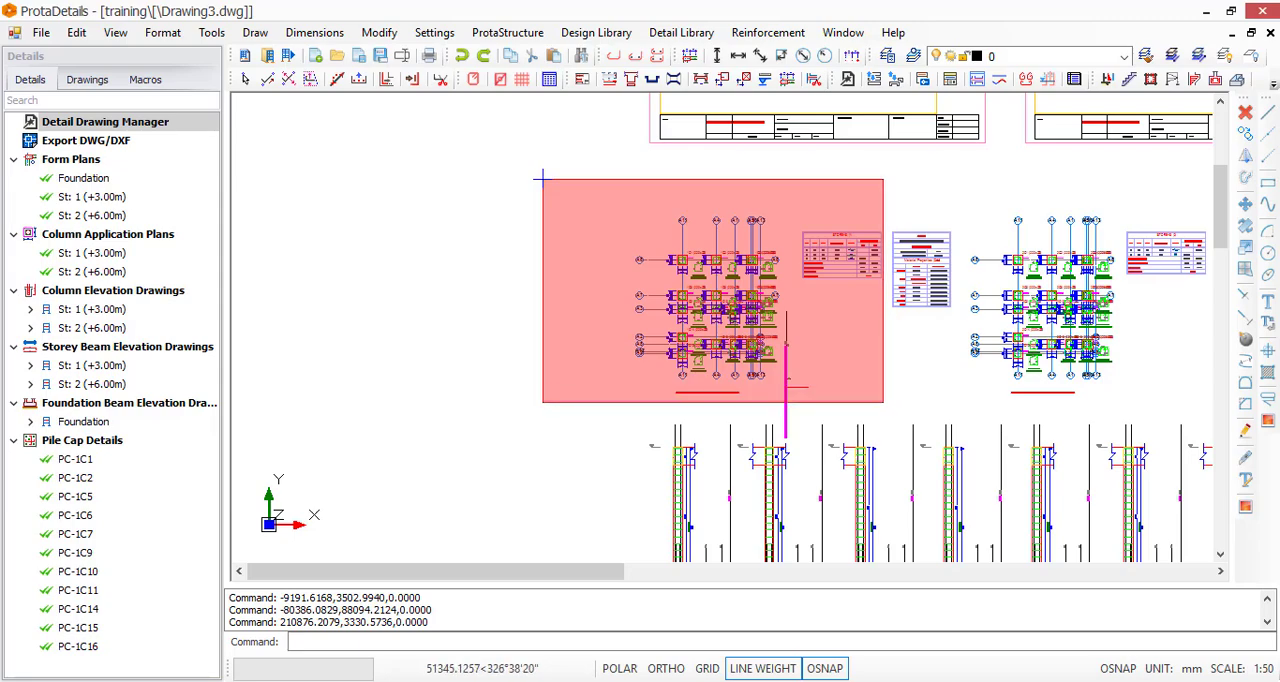
{"action": "left_click", "coordinate": [540, 178]}
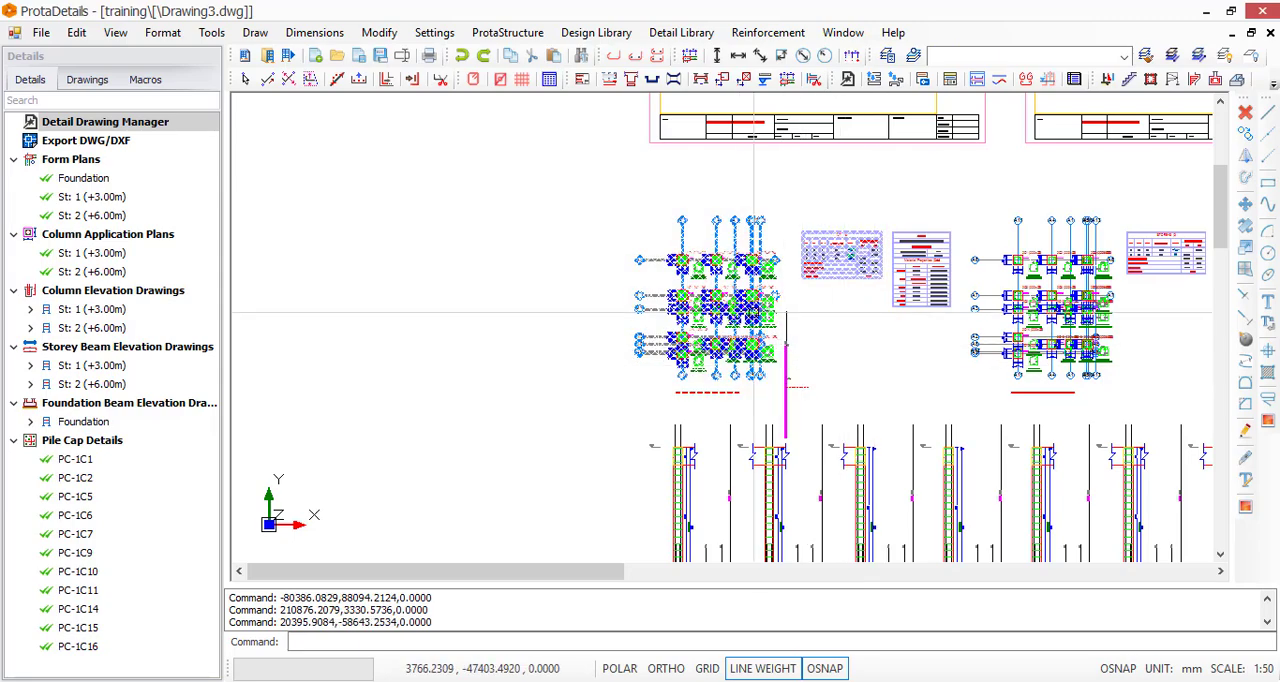
{"action": "right_click", "coordinate": [729, 283]}
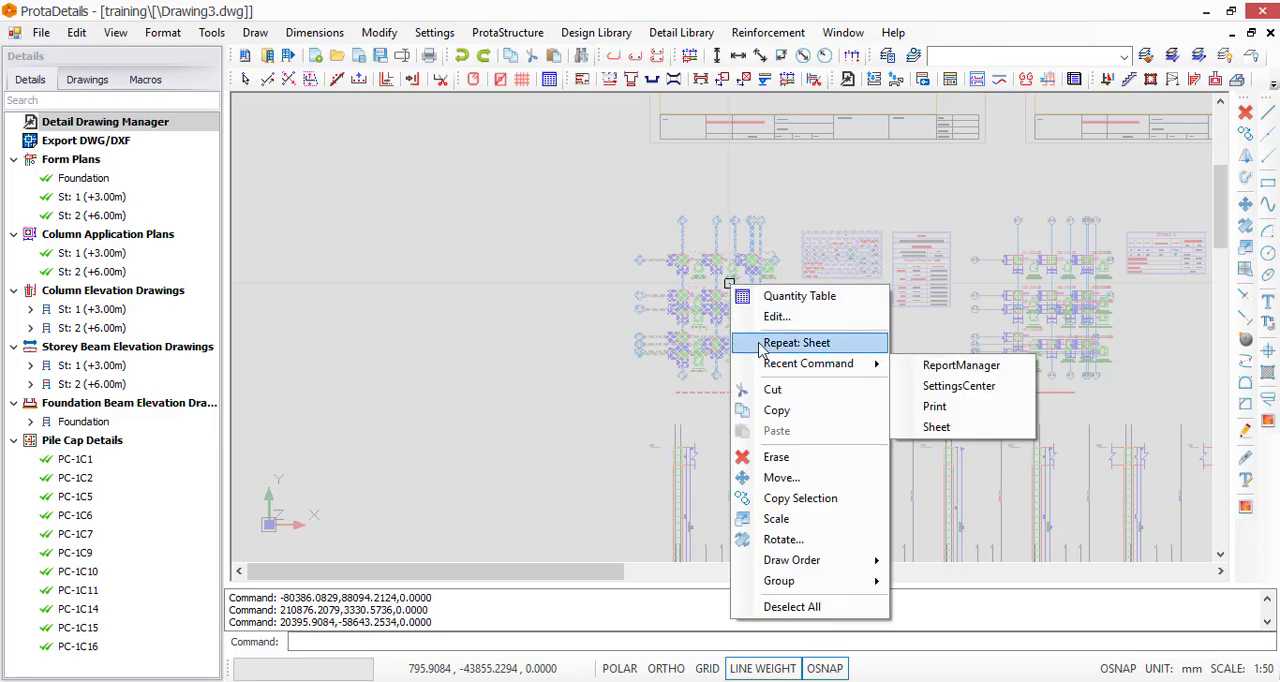
{"action": "left_click", "coordinate": [685, 298]}
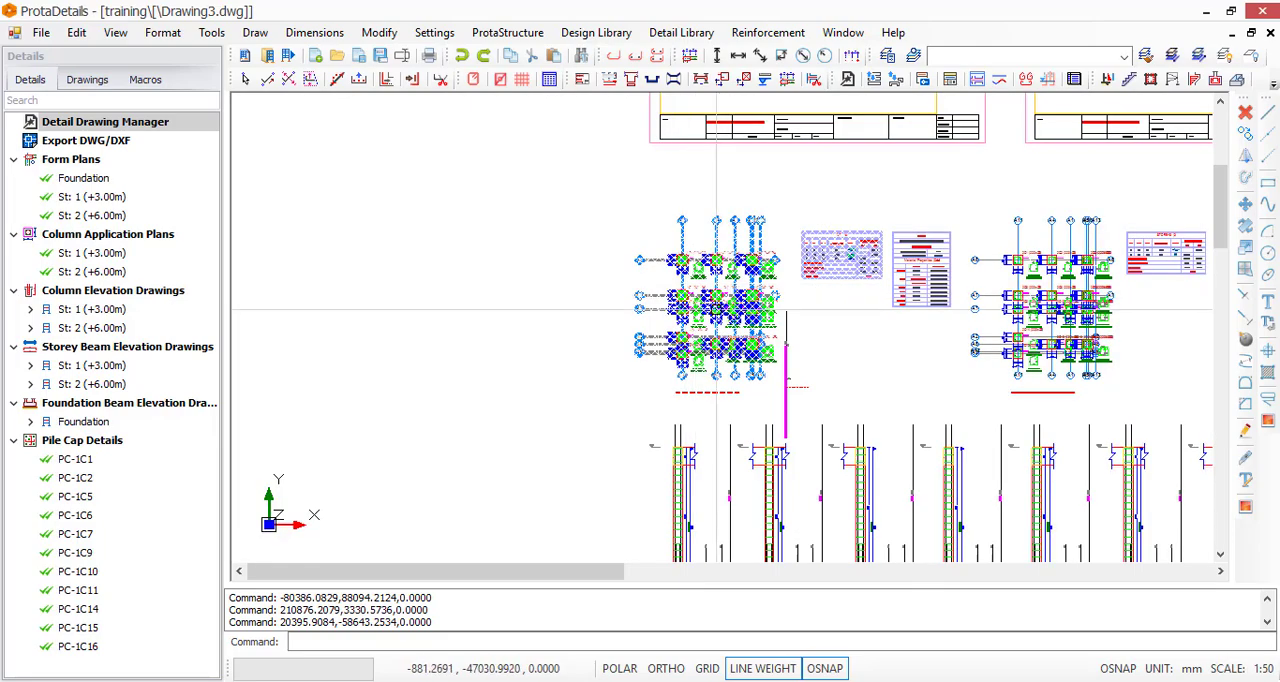
{"action": "type", "text": "m"}
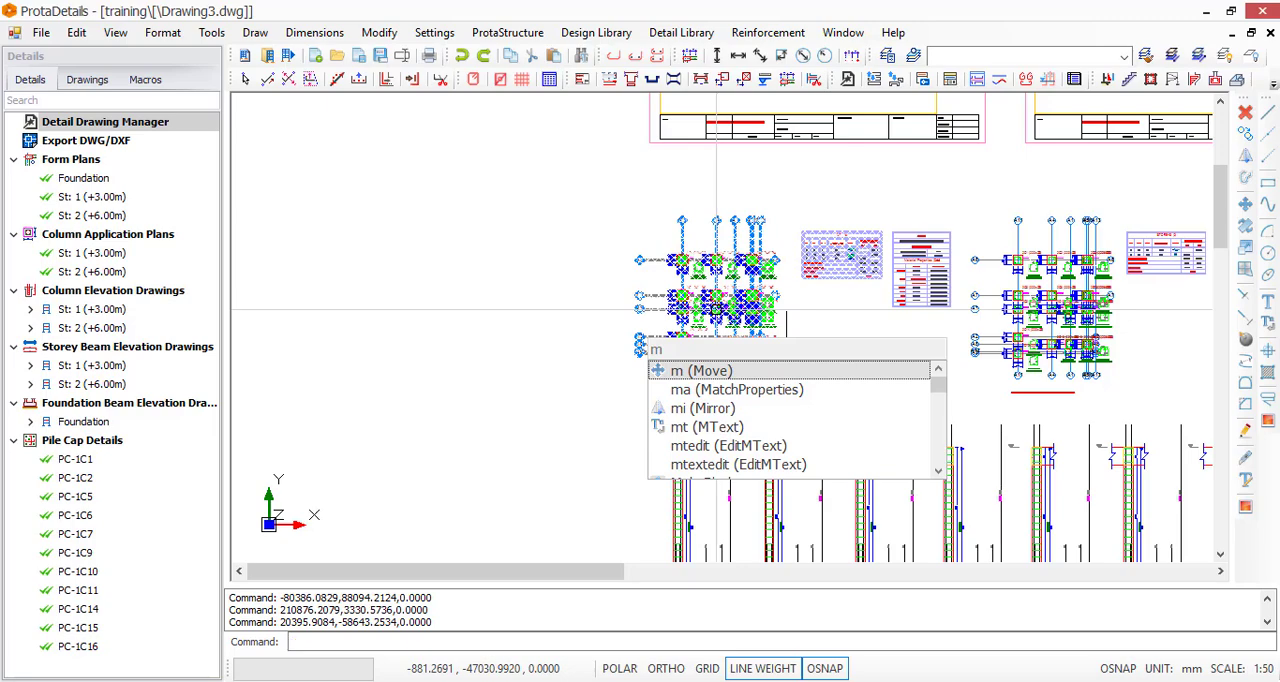
{"action": "key", "text": "Return"}
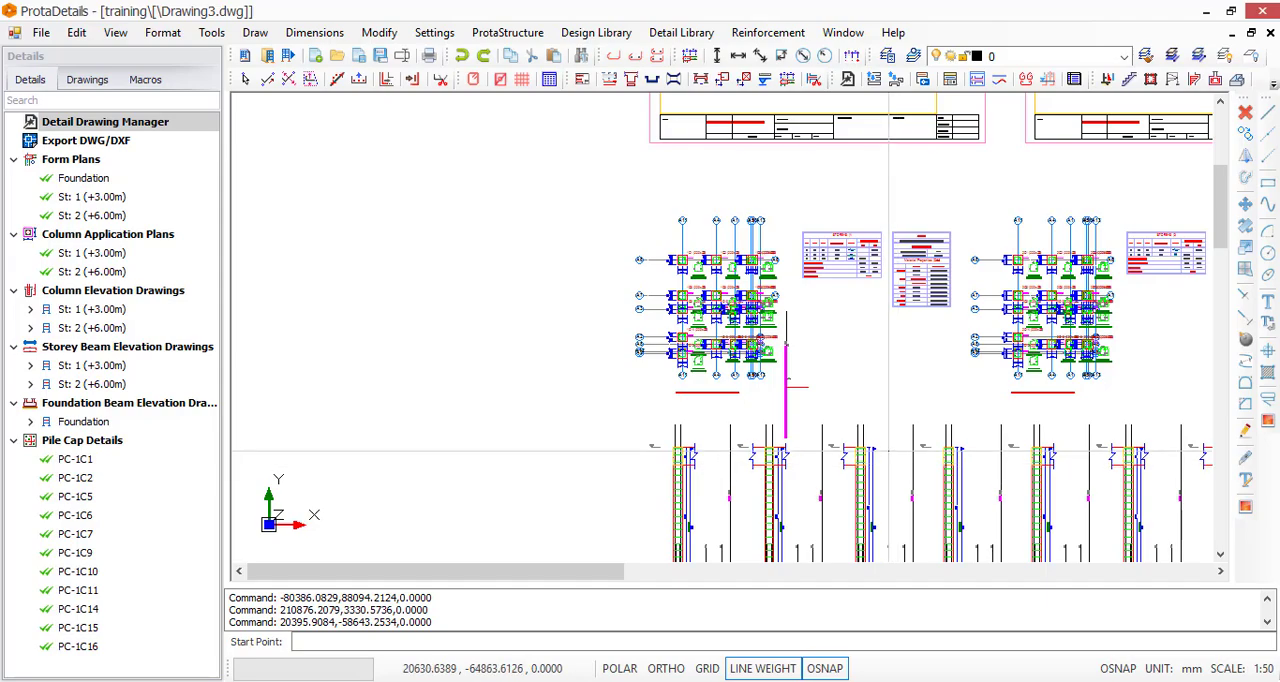
{"action": "scroll", "coordinate": [811, 365], "scroll_direction": "down", "scroll_amount": 5}
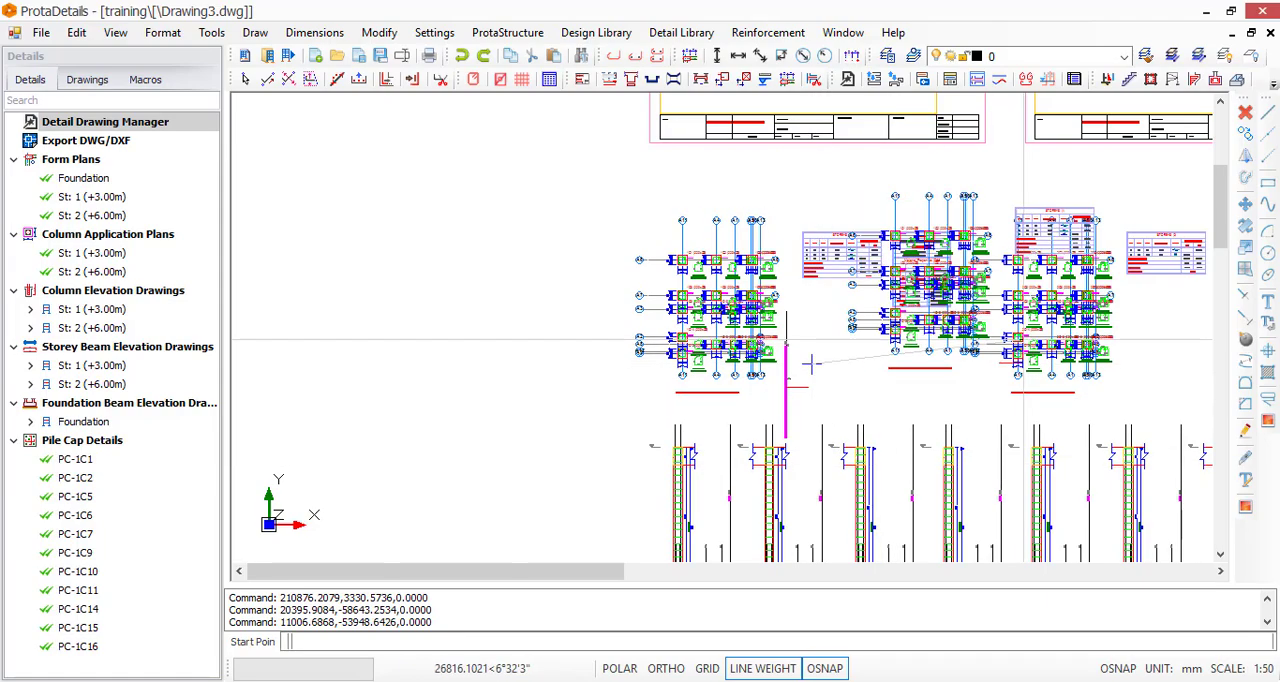
{"action": "left_click", "coordinate": [721, 309]}
{"action": "scroll", "coordinate": [720, 310], "scroll_direction": "down", "scroll_amount": 3}
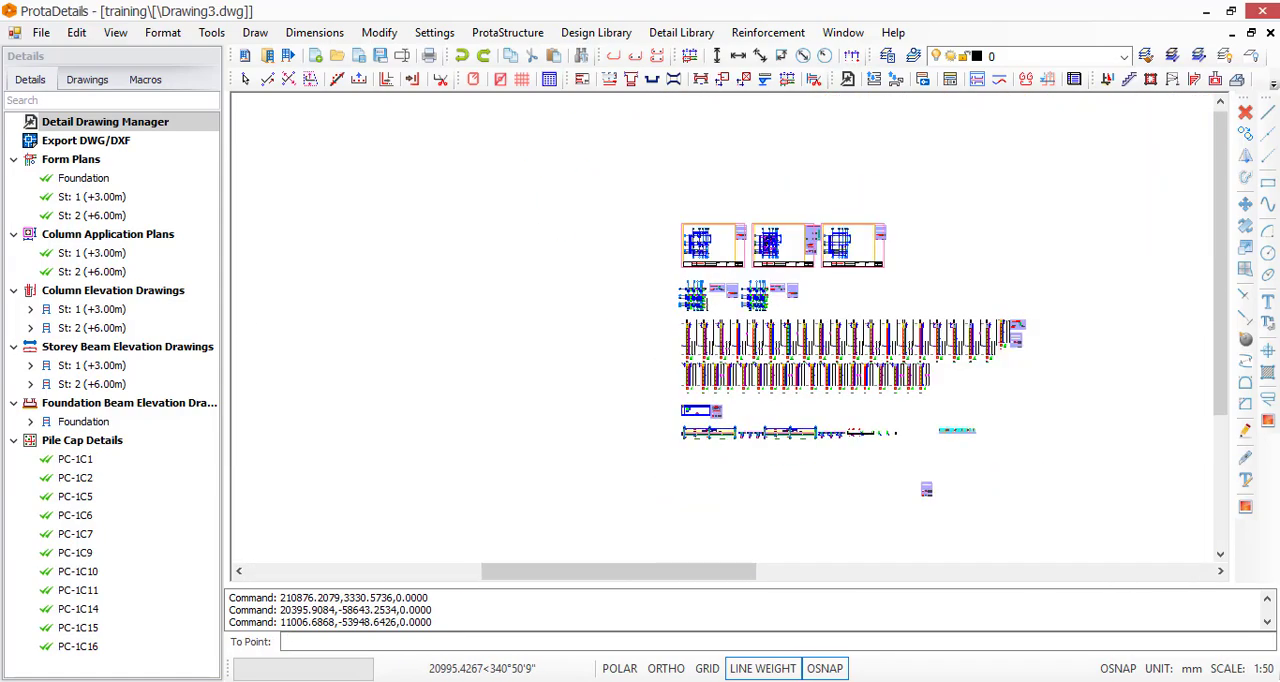
{"action": "scroll", "coordinate": [953, 273], "scroll_direction": "up", "scroll_amount": 3}
{"action": "scroll", "coordinate": [921, 278], "scroll_direction": "up", "scroll_amount": 4}
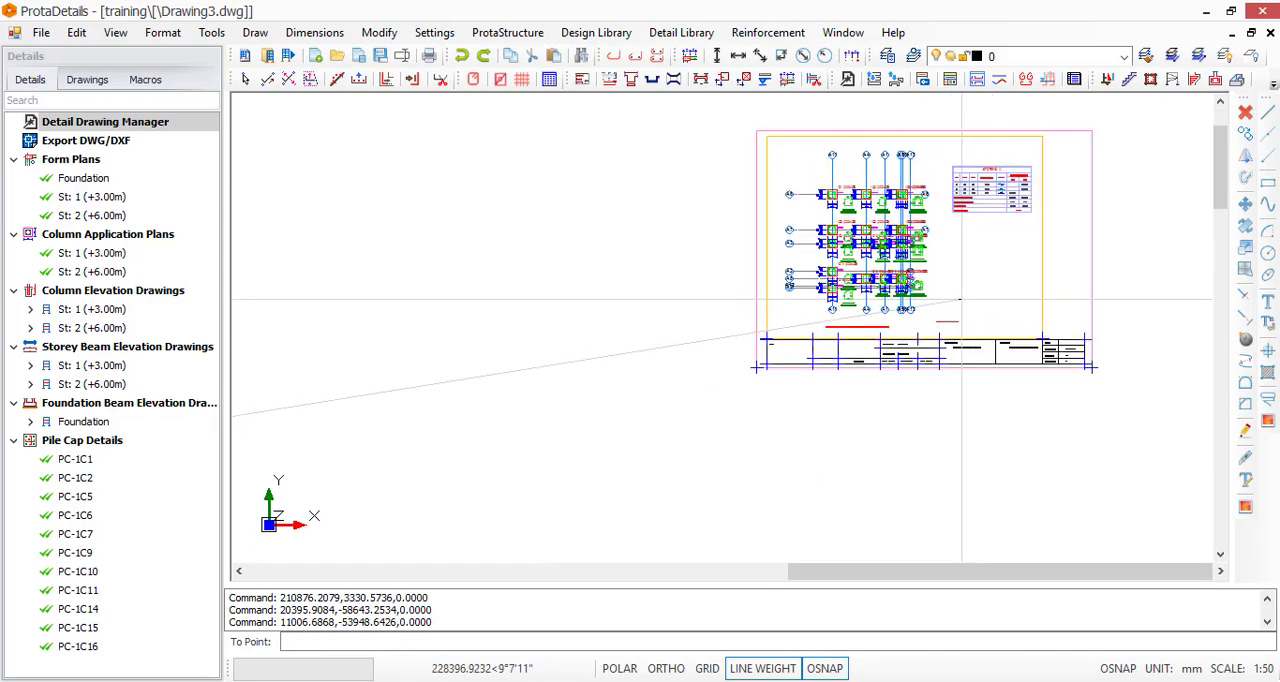
{"action": "left_click", "coordinate": [960, 297]}
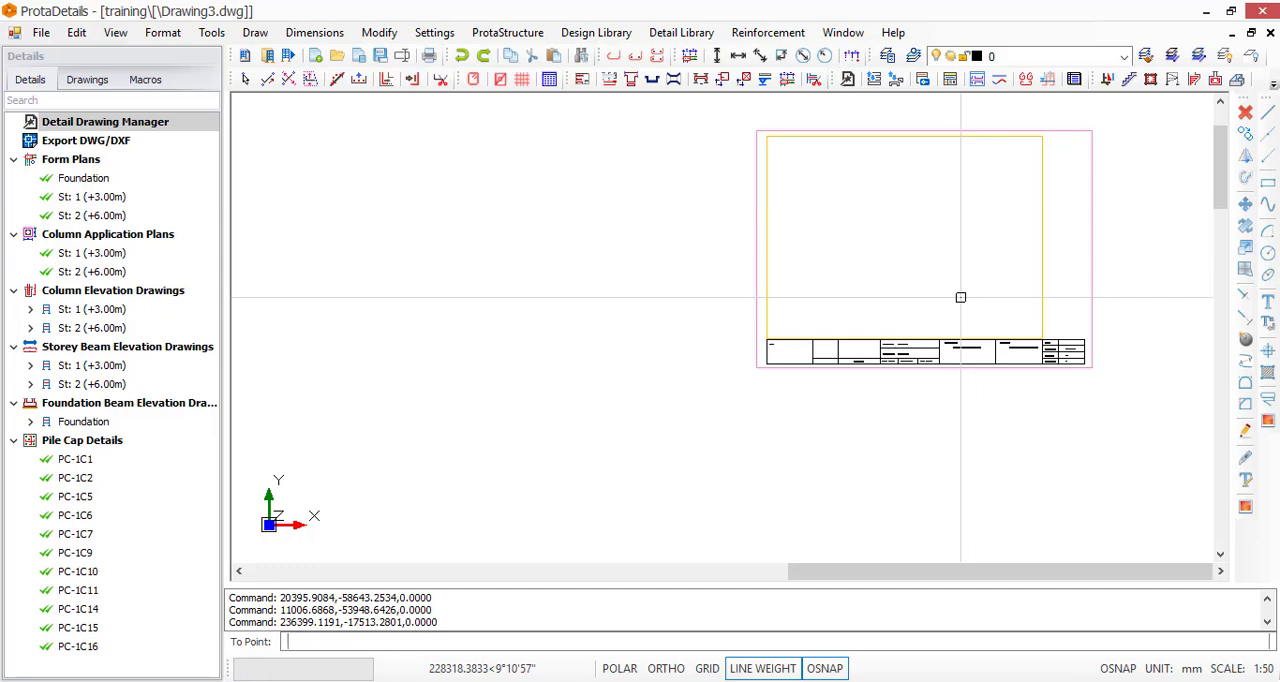
{"action": "scroll", "coordinate": [1045, 234], "scroll_direction": "up", "scroll_amount": 3}
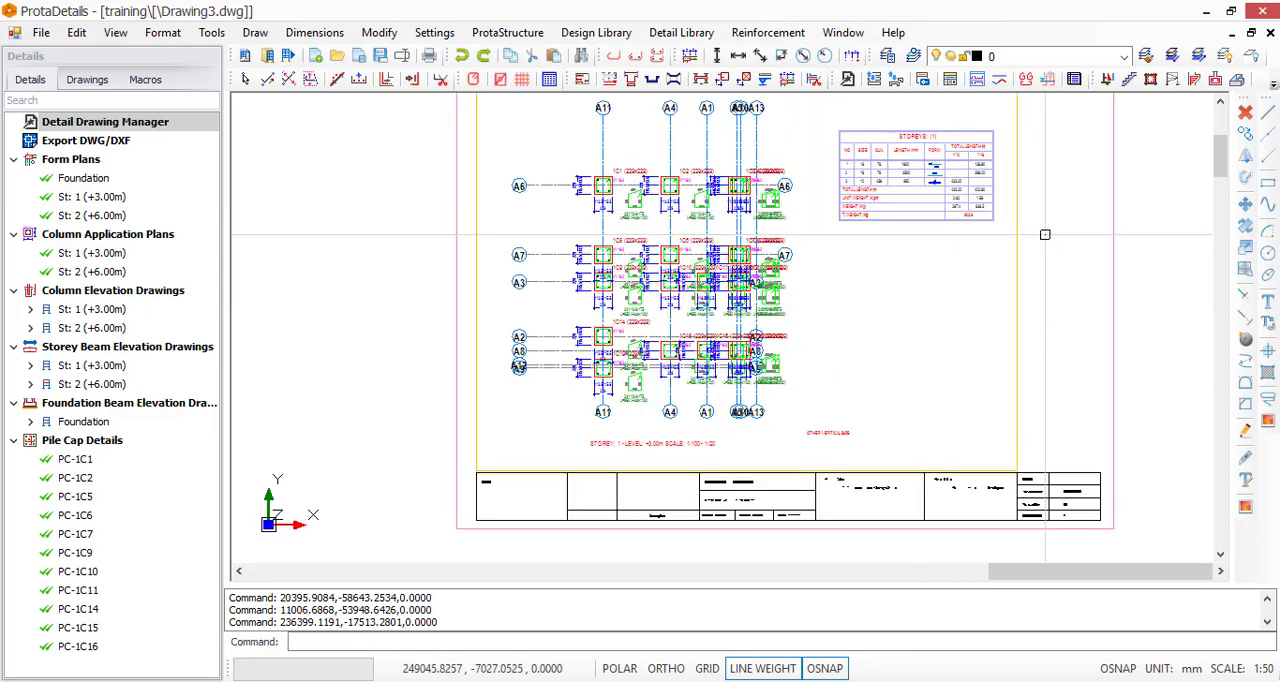
Insert another A3_Prota_Horizontal sheet at scale 1/100 in the empty area beside the beam elevation drawings
{"action": "scroll", "coordinate": [1045, 234], "scroll_direction": "down", "scroll_amount": 5}
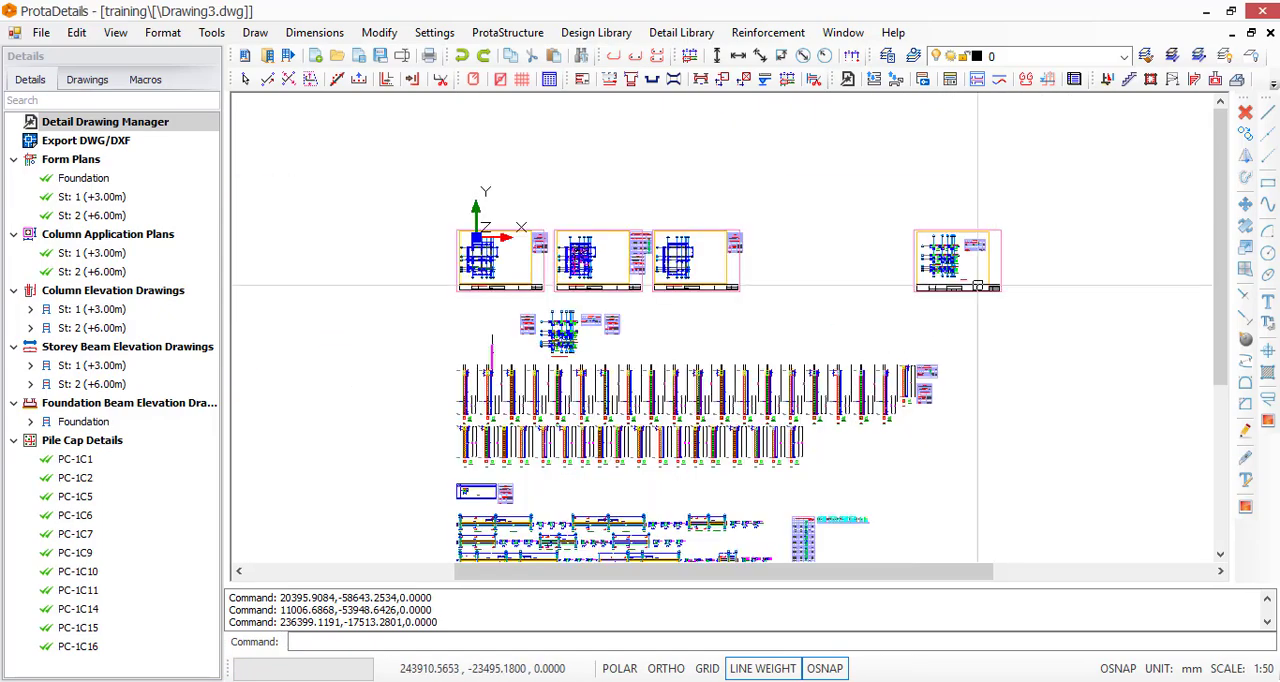
{"action": "scroll", "coordinate": [833, 210], "scroll_direction": "down", "scroll_amount": 2}
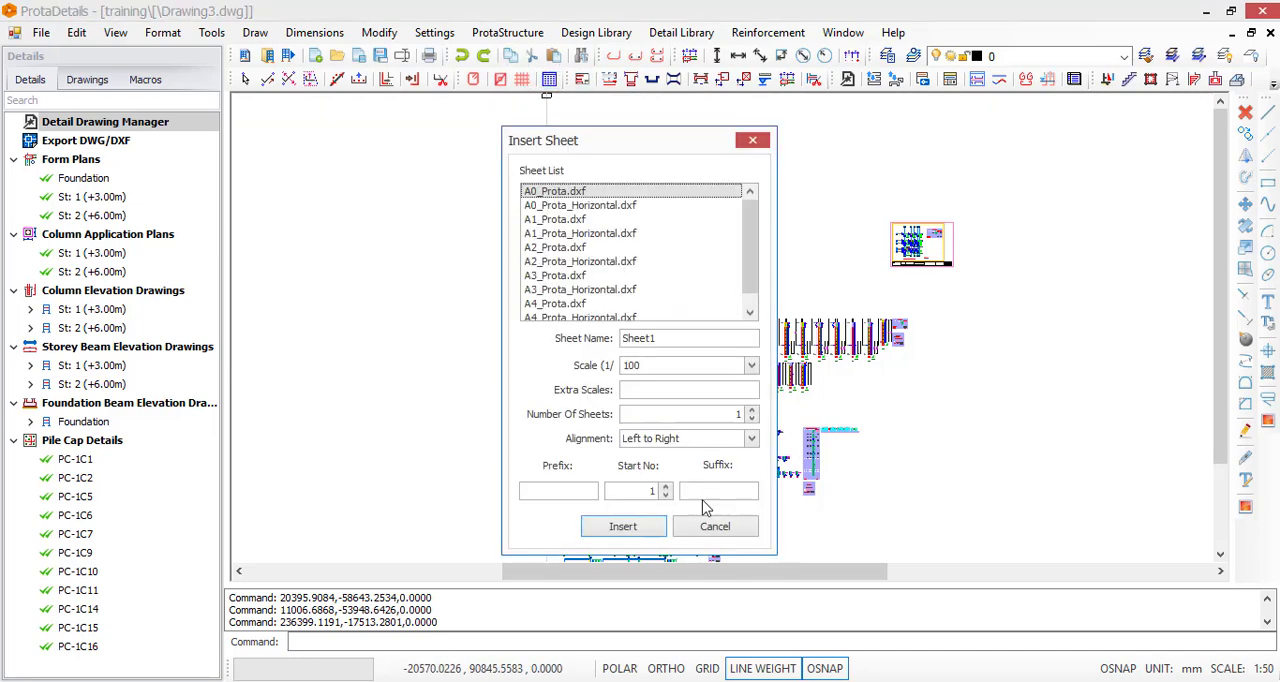
{"action": "left_click", "coordinate": [540, 289]}
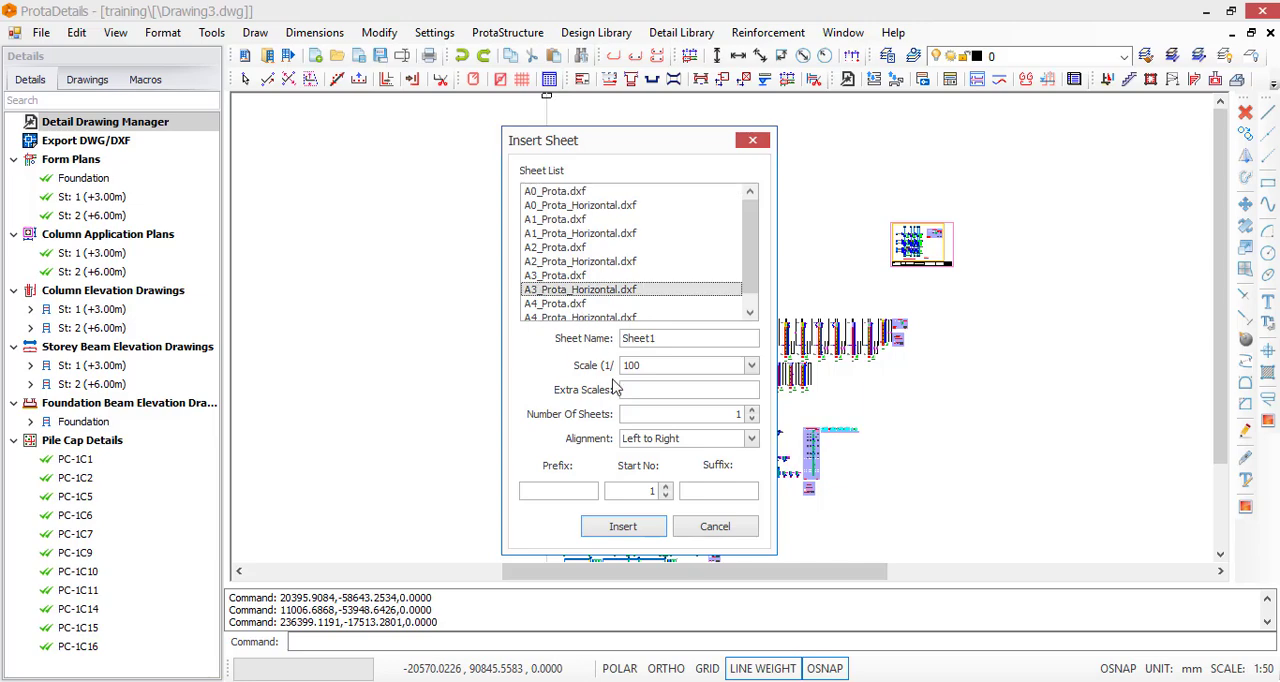
{"action": "left_click", "coordinate": [622, 527]}
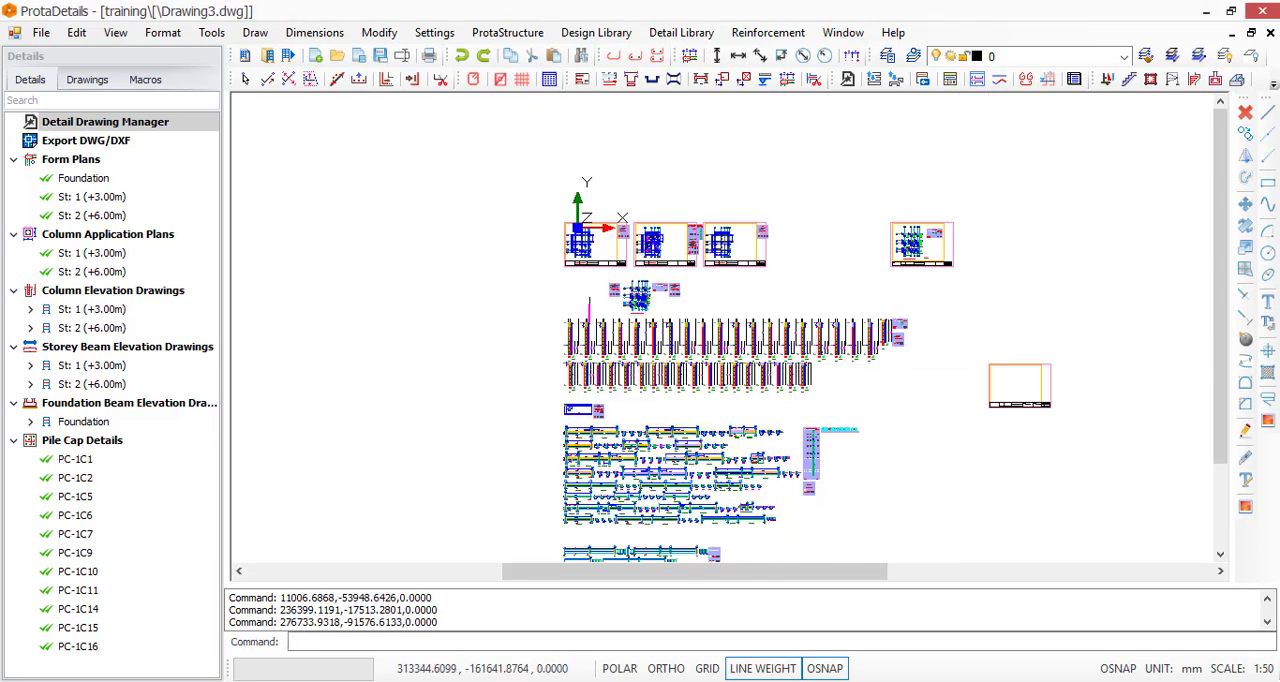
{"action": "scroll", "coordinate": [1030, 420], "scroll_direction": "up", "scroll_amount": 8}
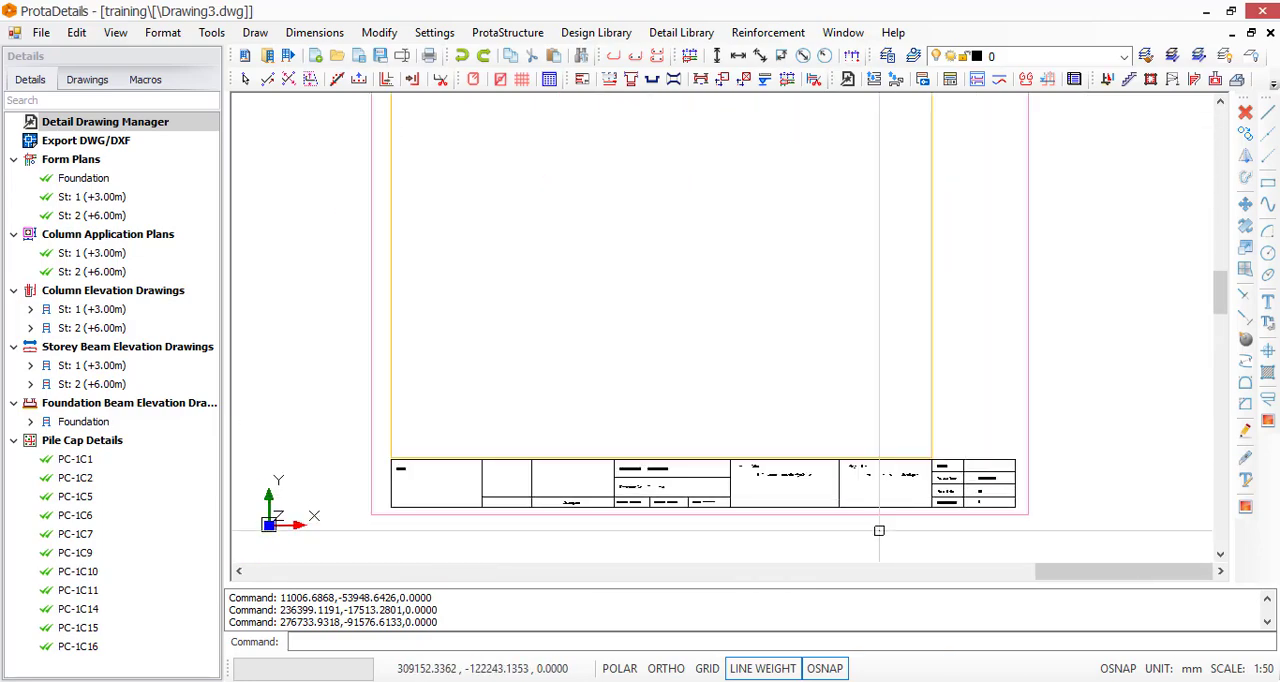
{"action": "scroll", "coordinate": [898, 522], "scroll_direction": "up", "scroll_amount": 4}
{"action": "scroll", "coordinate": [671, 260], "scroll_direction": "down", "scroll_amount": 7}
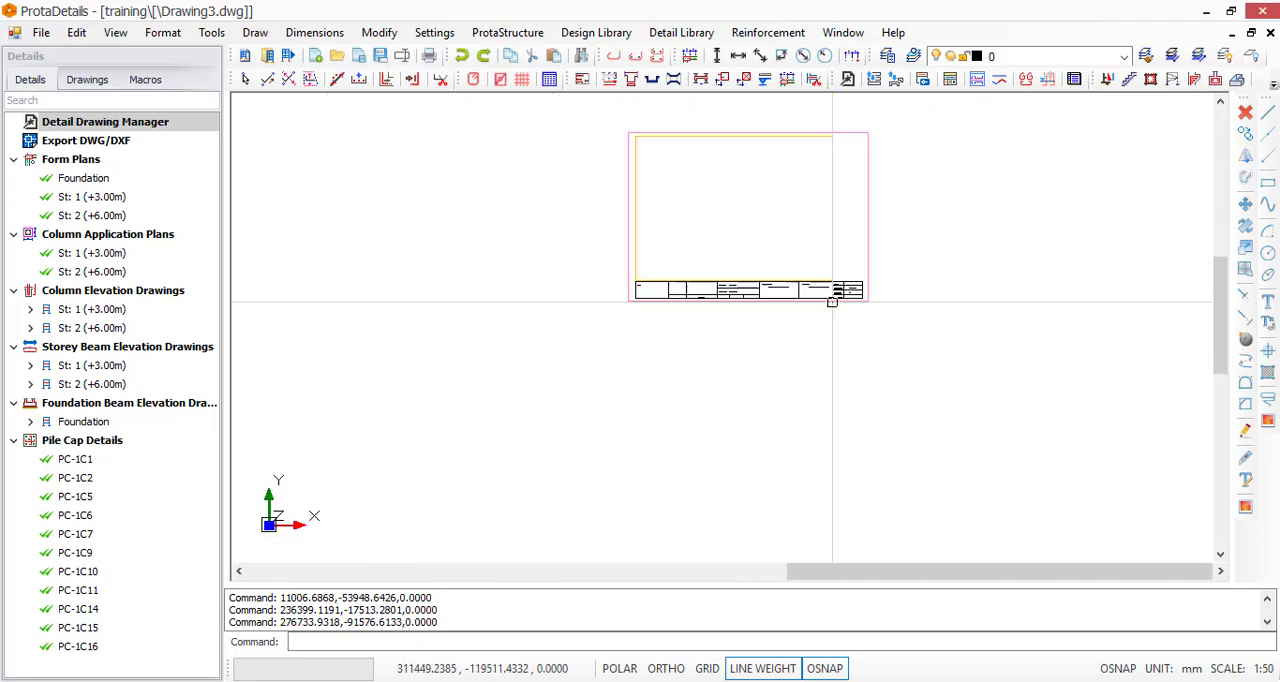
{"action": "scroll", "coordinate": [826, 289], "scroll_direction": "down", "scroll_amount": 7}
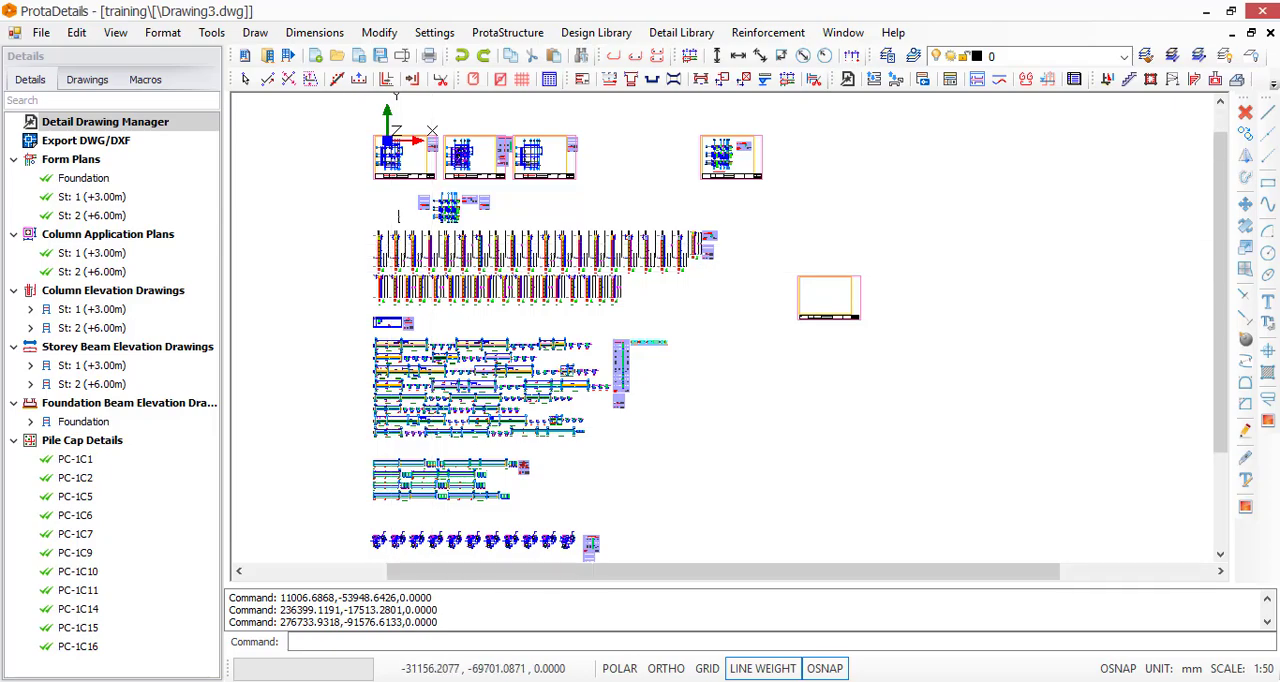
{"action": "scroll", "coordinate": [398, 215], "scroll_direction": "up", "scroll_amount": 4}
{"action": "scroll", "coordinate": [435, 322], "scroll_direction": "up", "scroll_amount": 3}
{"action": "scroll", "coordinate": [471, 300], "scroll_direction": "up", "scroll_amount": 3}
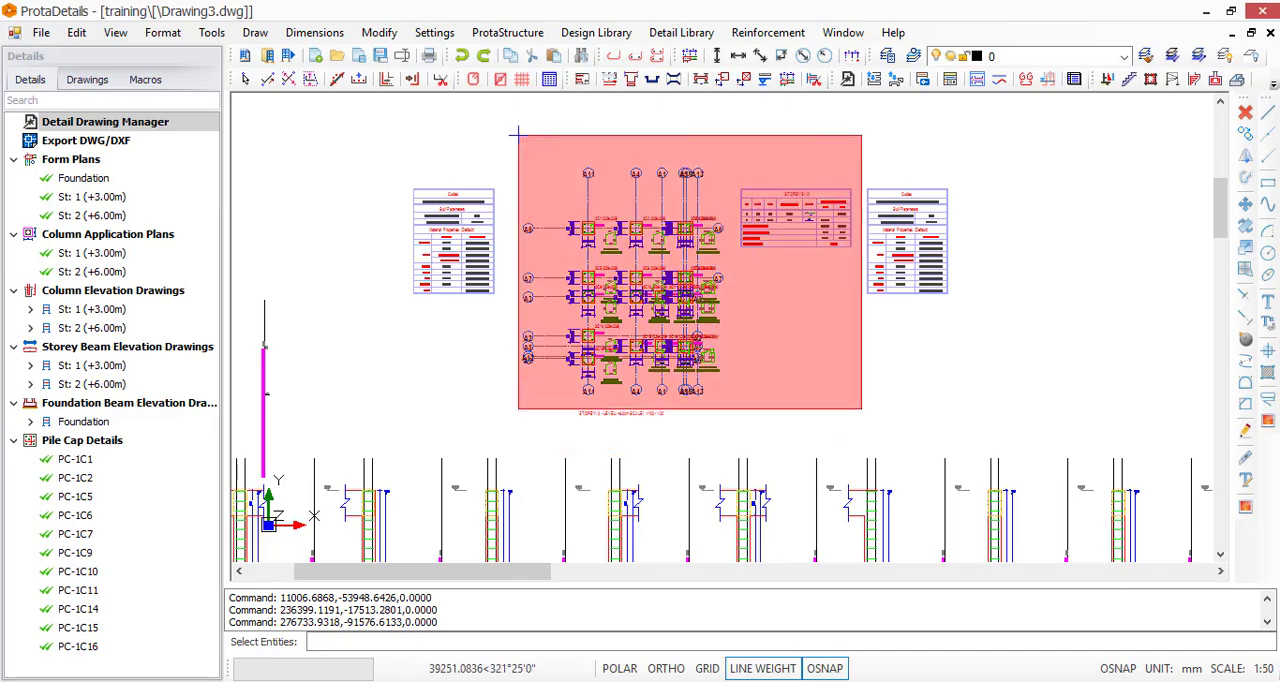
{"action": "left_click", "coordinate": [859, 420]}
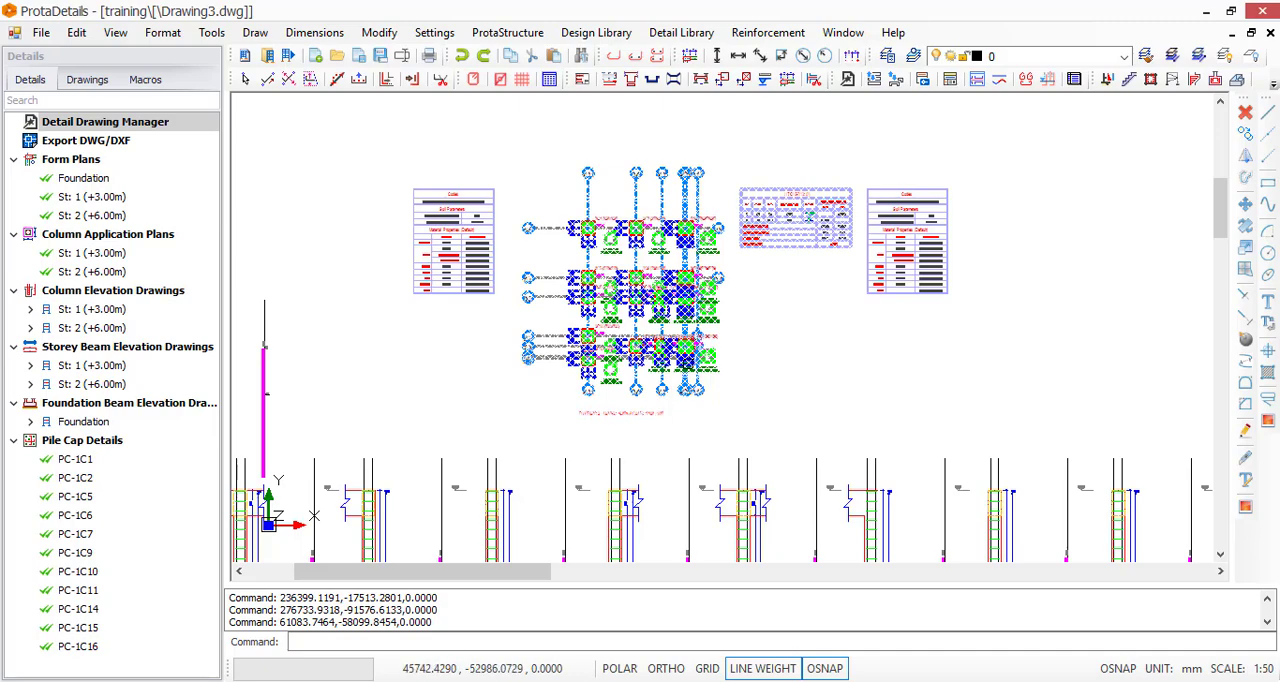
{"action": "right_click", "coordinate": [733, 335]}
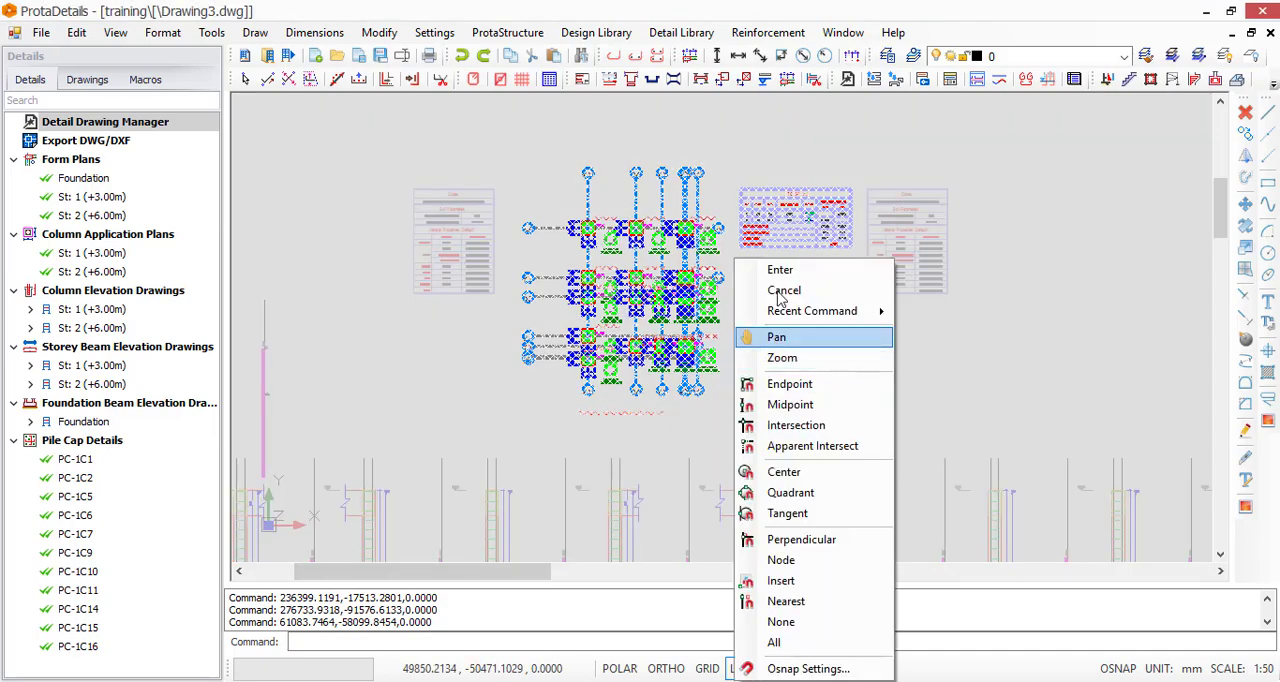
{"action": "mouse_move", "coordinate": [860, 311]}
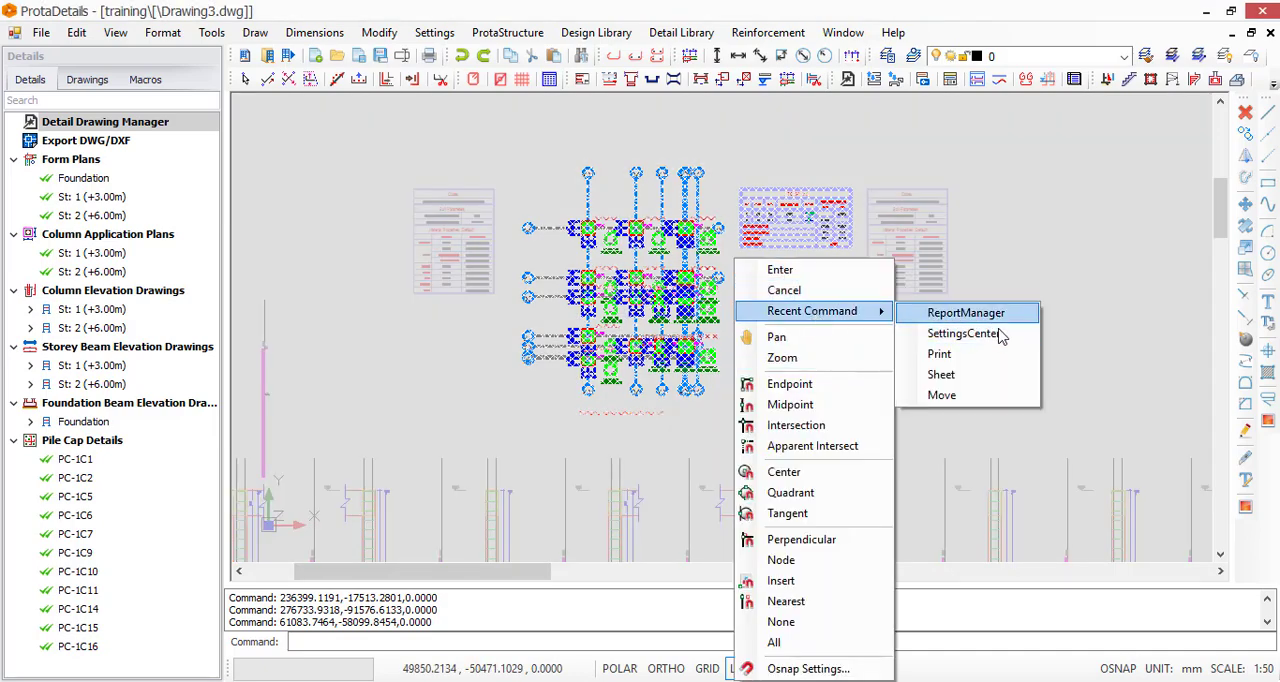
{"action": "left_click", "coordinate": [966, 400]}
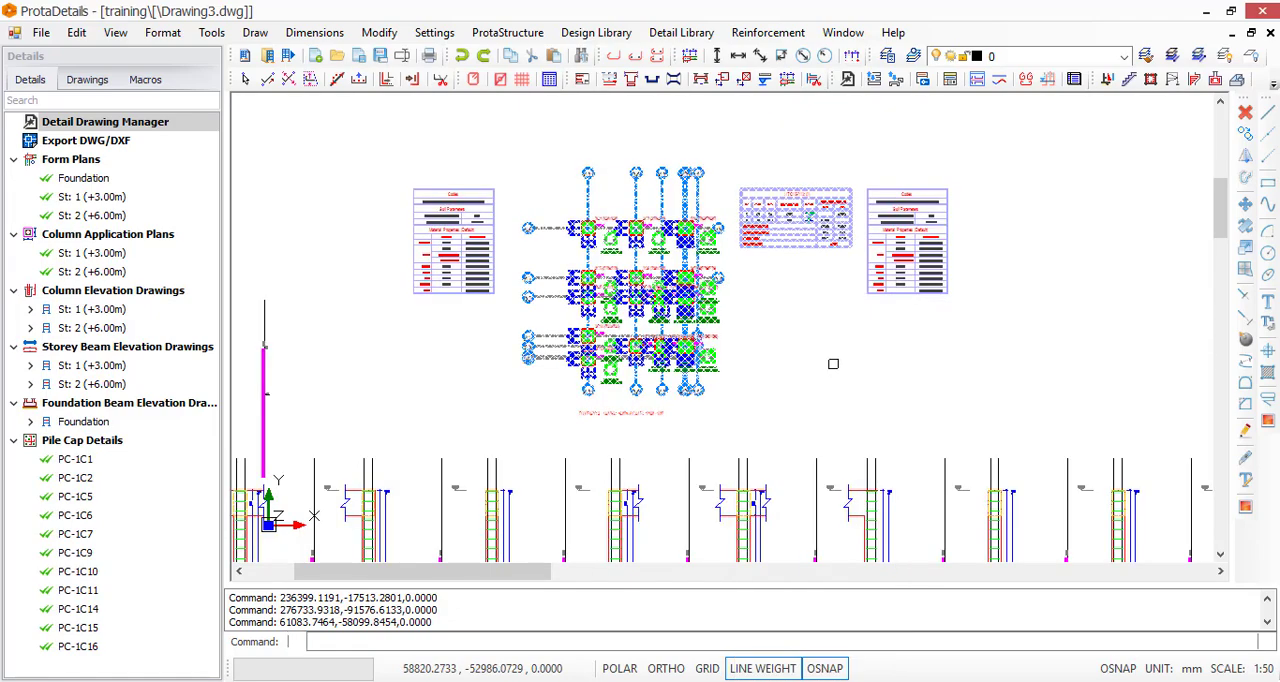
{"action": "right_click", "coordinate": [760, 349]}
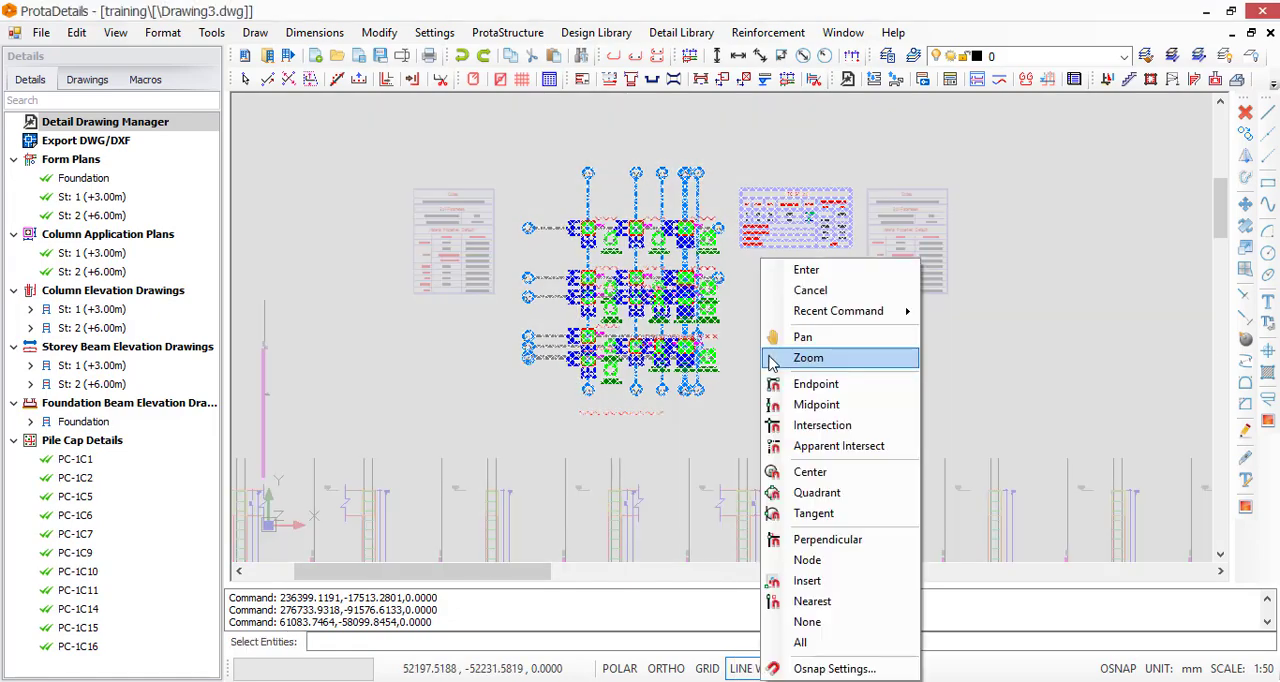
{"action": "key", "text": "Escape"}
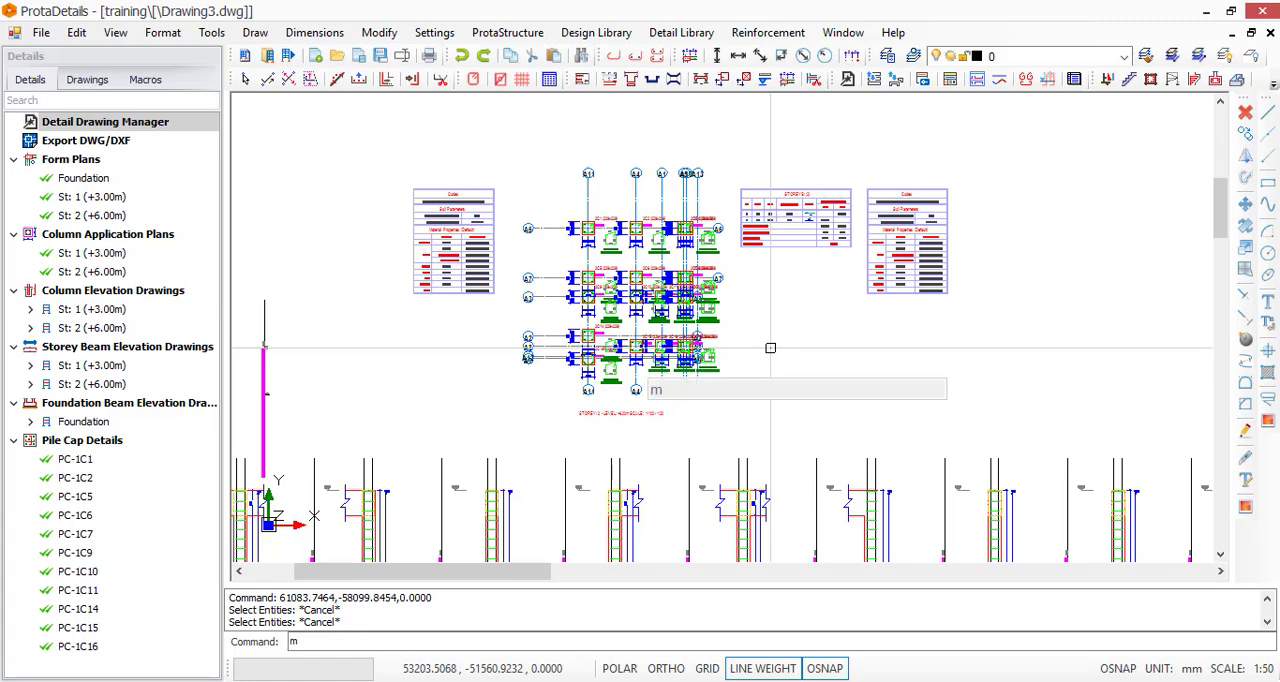
{"action": "key", "text": "Return"}
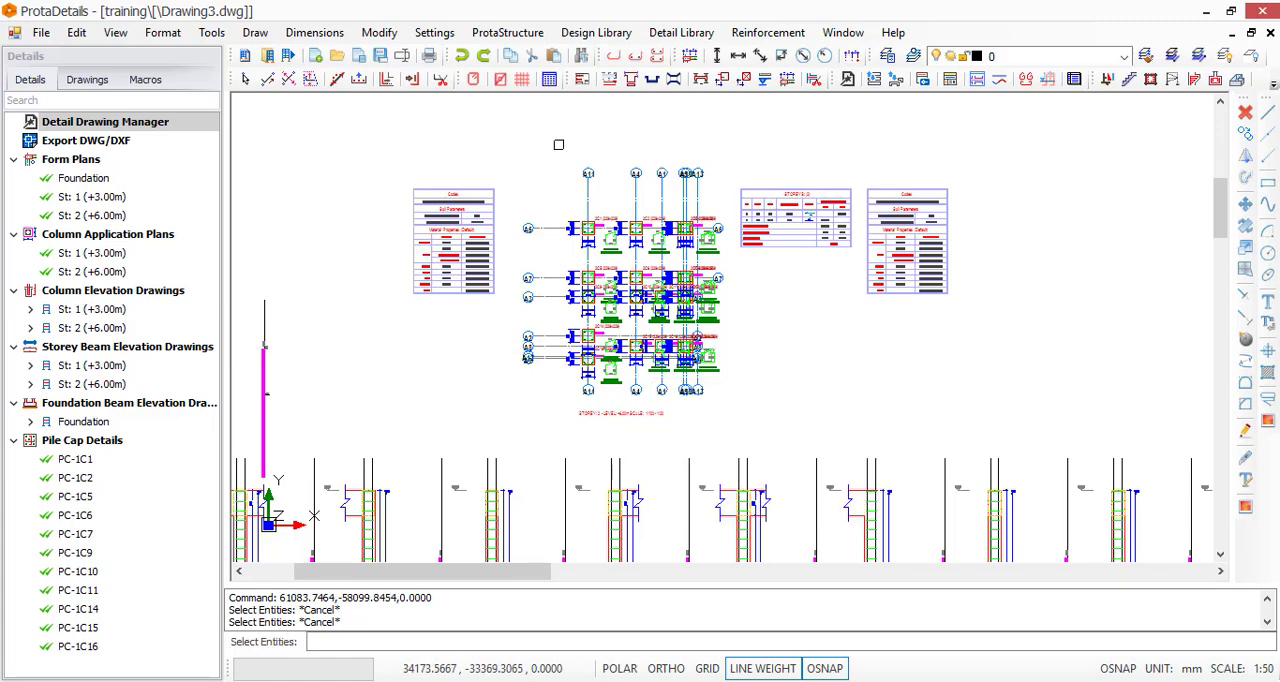
{"action": "left_click", "coordinate": [501, 140]}
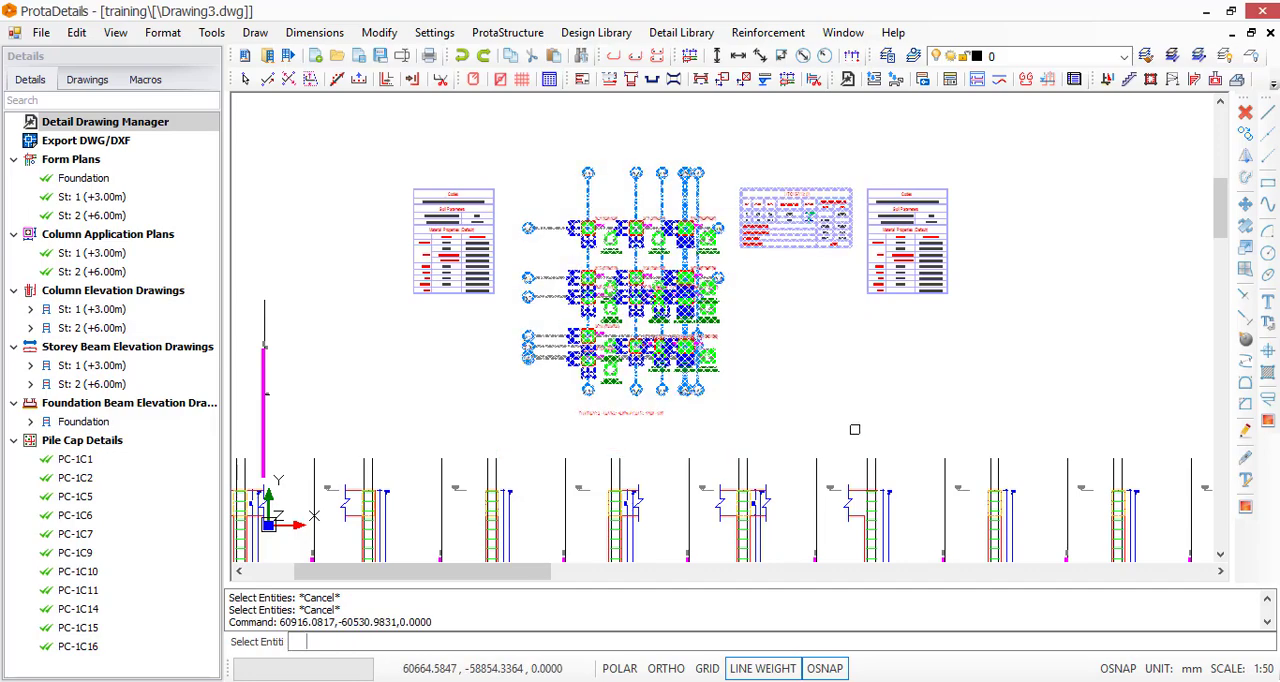
{"action": "right_click", "coordinate": [797, 362]}
{"action": "key", "text": "Escape"}
{"action": "key", "text": "Escape"}
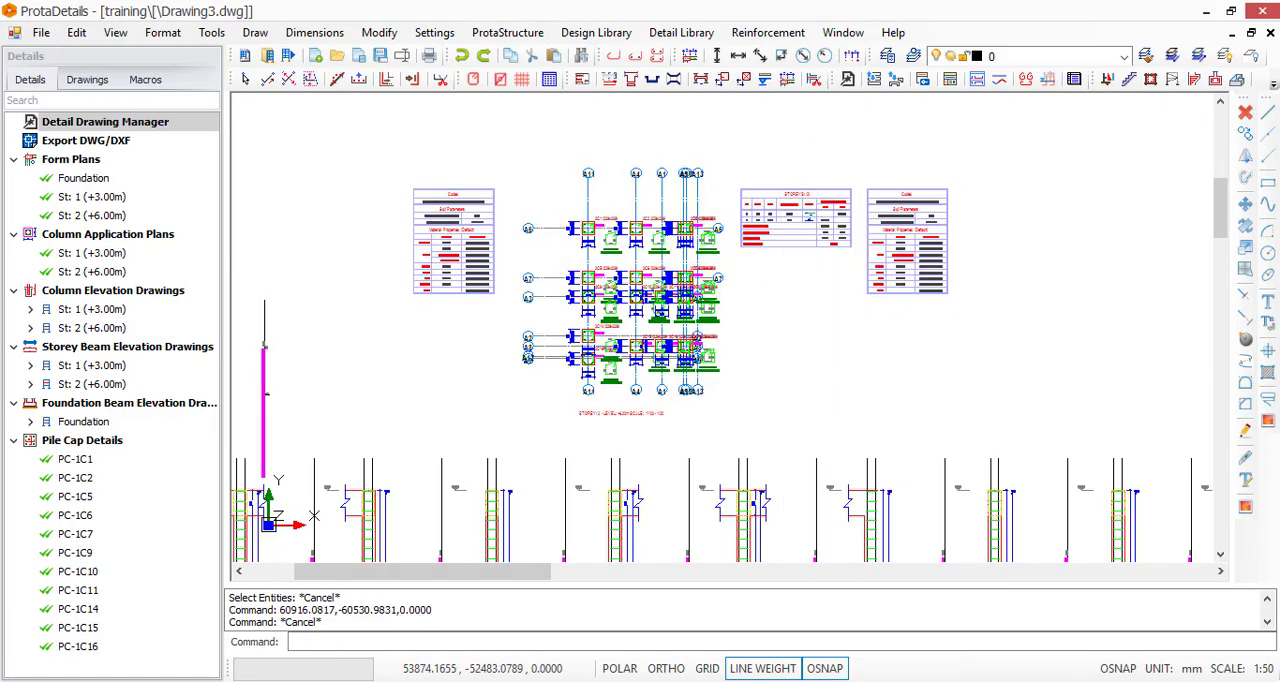
Move the storey 2 column application plan with its title and quantity table into the frame of the empty A3 sheet
{"action": "left_click", "coordinate": [862, 148]}
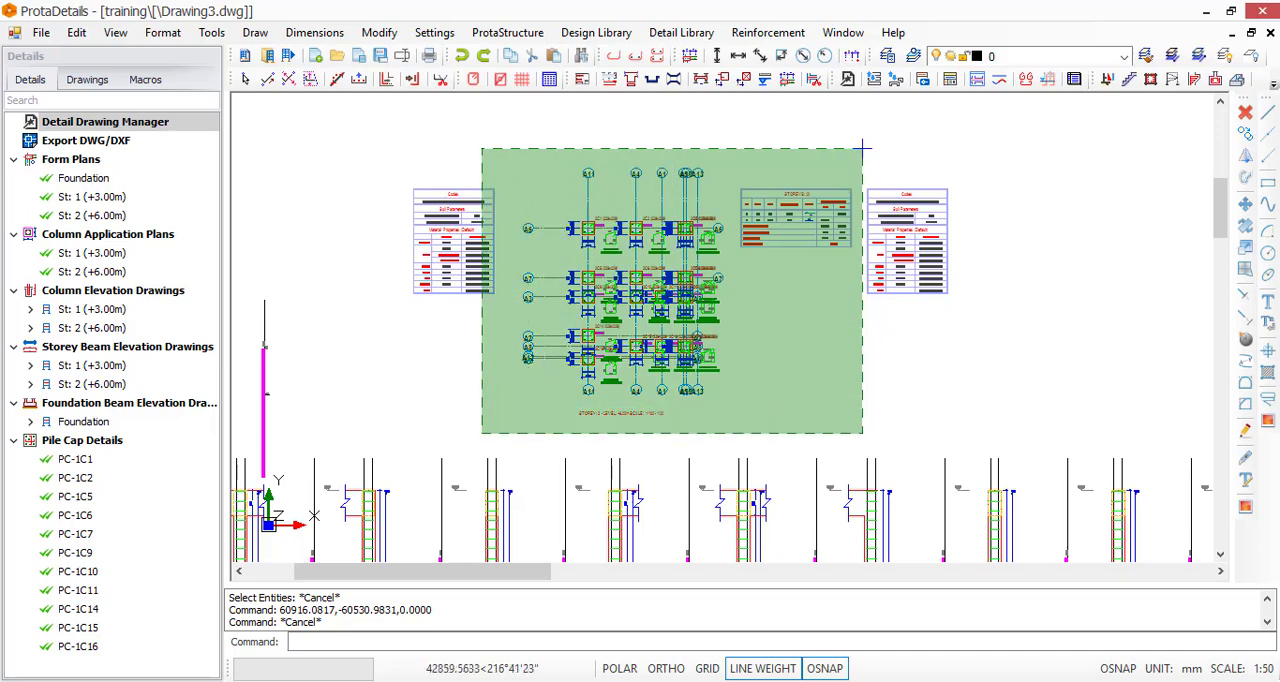
{"action": "left_click", "coordinate": [509, 437]}
{"action": "type", "text": "m"}
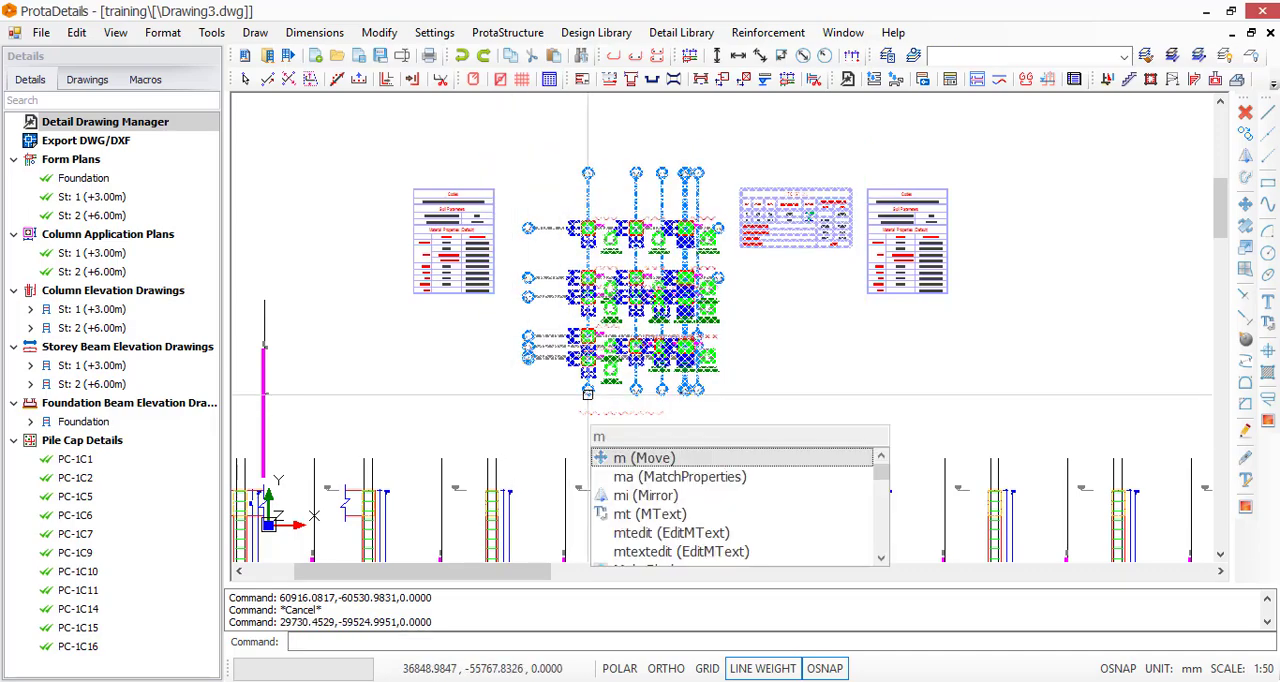
{"action": "key", "text": "Return"}
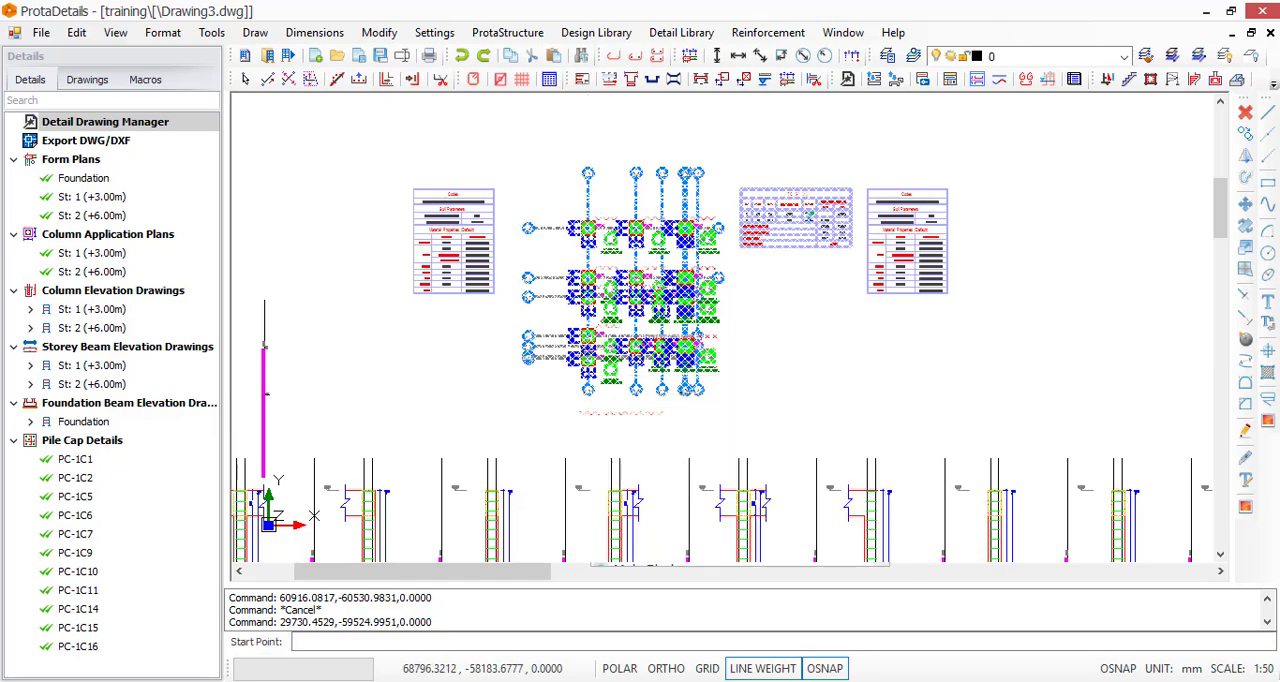
{"action": "left_click", "coordinate": [741, 382]}
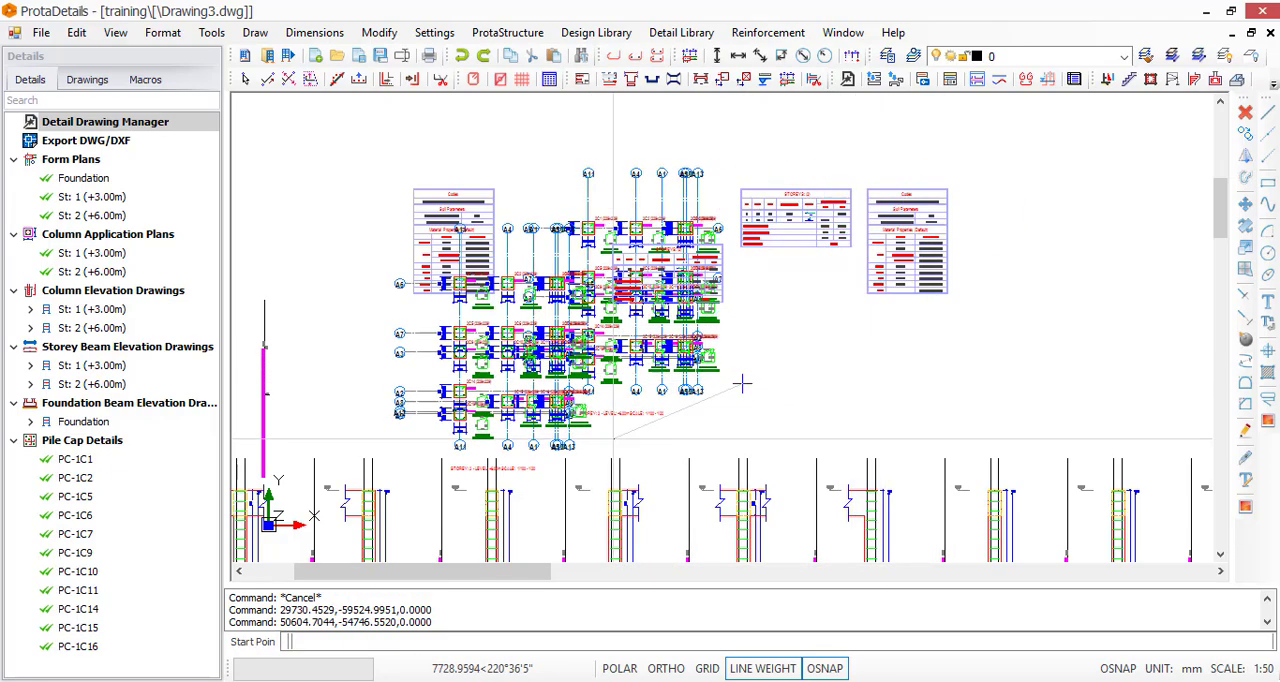
{"action": "scroll", "coordinate": [700, 375], "scroll_direction": "down", "scroll_amount": 5}
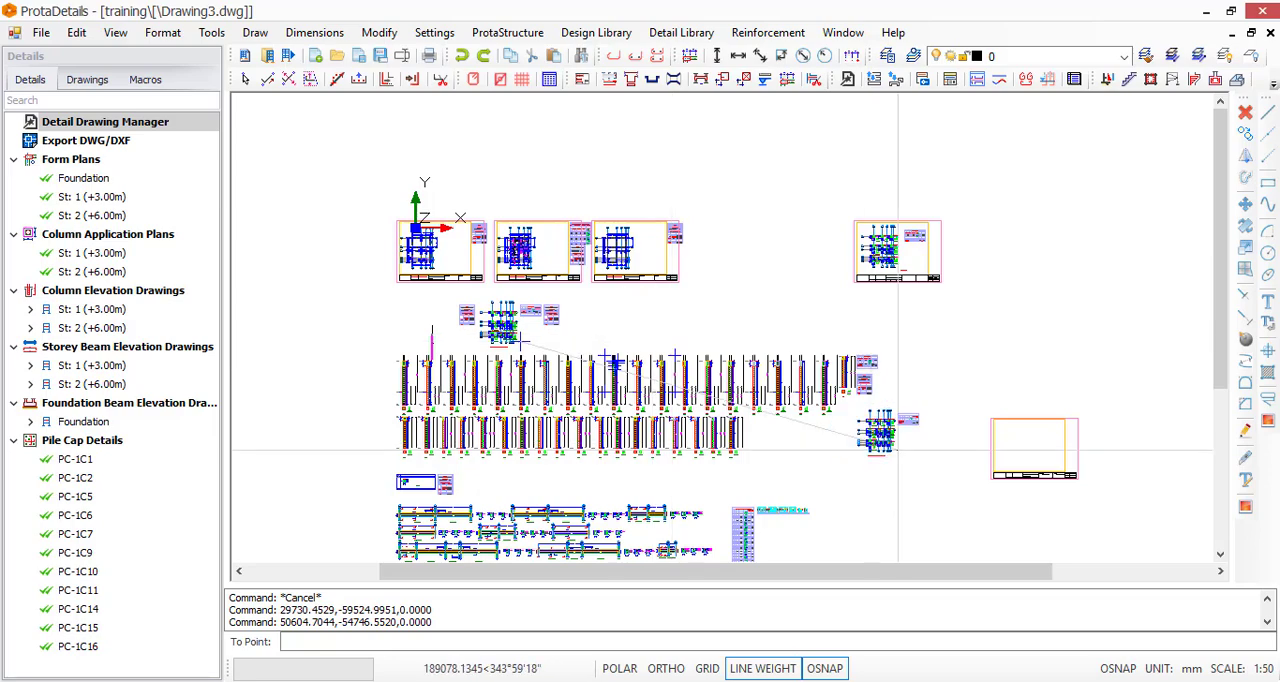
{"action": "scroll", "coordinate": [998, 459], "scroll_direction": "up", "scroll_amount": 6}
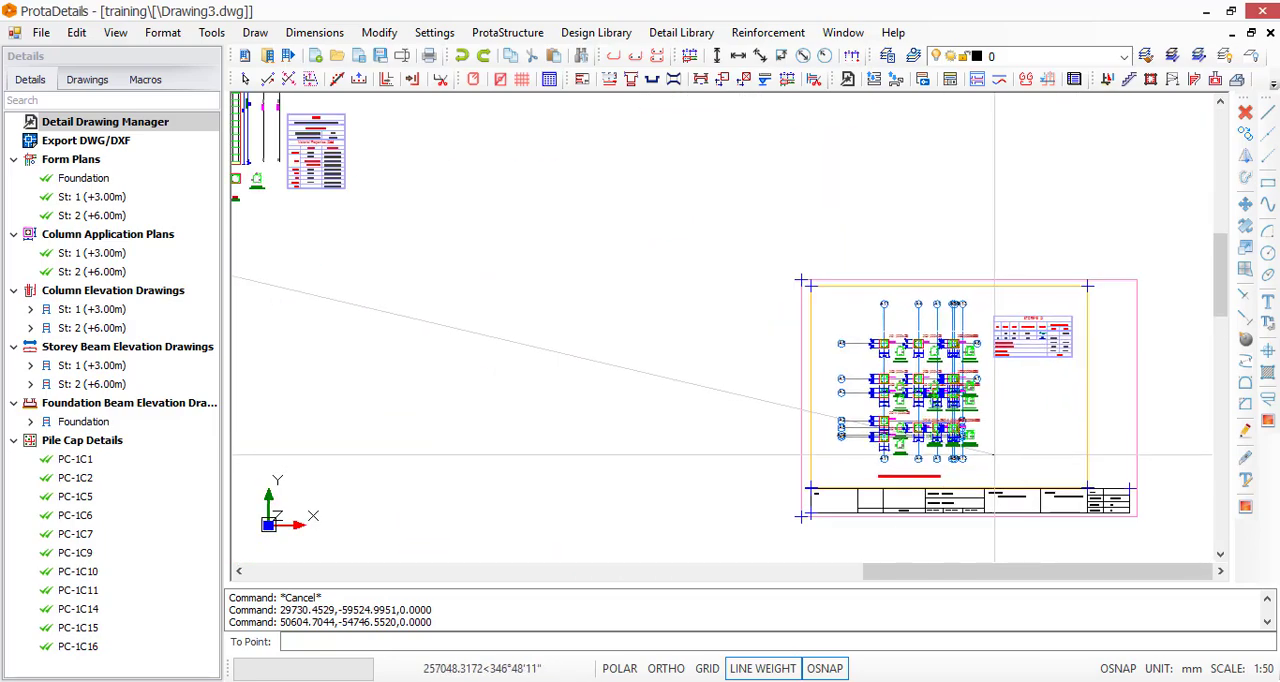
{"action": "left_click", "coordinate": [992, 455]}
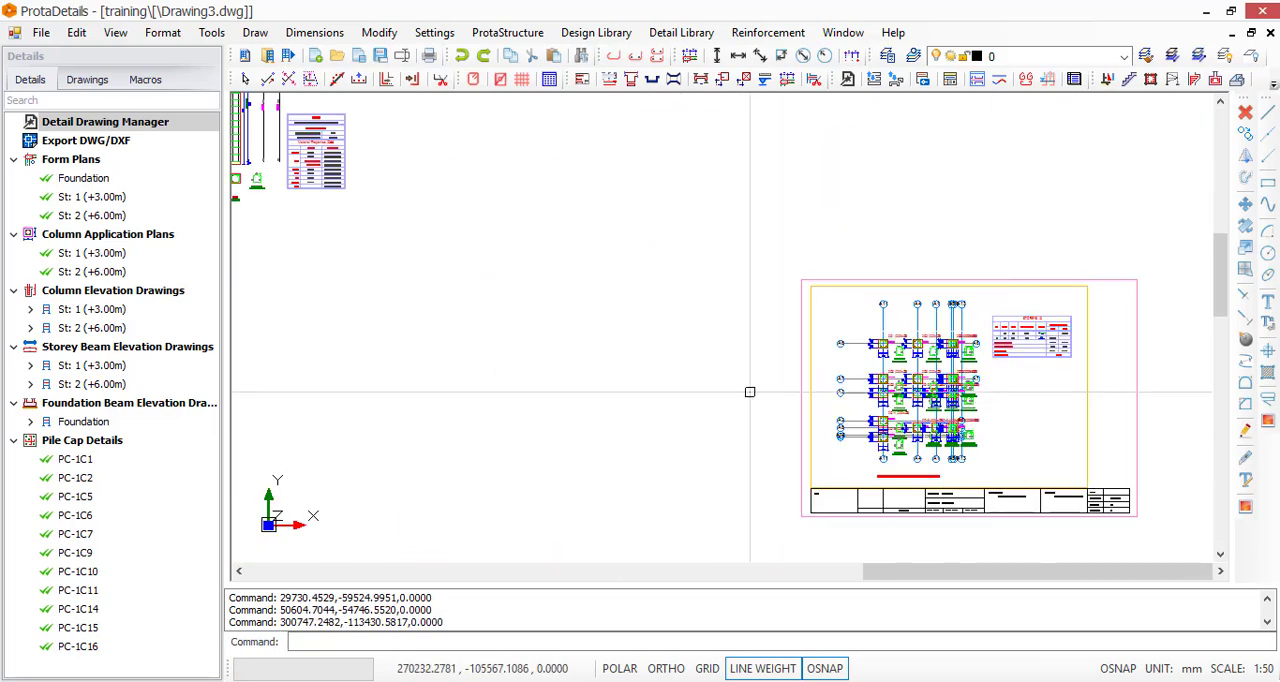
{"action": "key", "text": "Escape"}
Erase the sheet frame and the title block, including the overlapping plan title, from the leftmost form plan
{"action": "scroll", "coordinate": [956, 350], "scroll_direction": "up", "scroll_amount": 4}
{"action": "scroll", "coordinate": [737, 167], "scroll_direction": "up", "scroll_amount": 3}
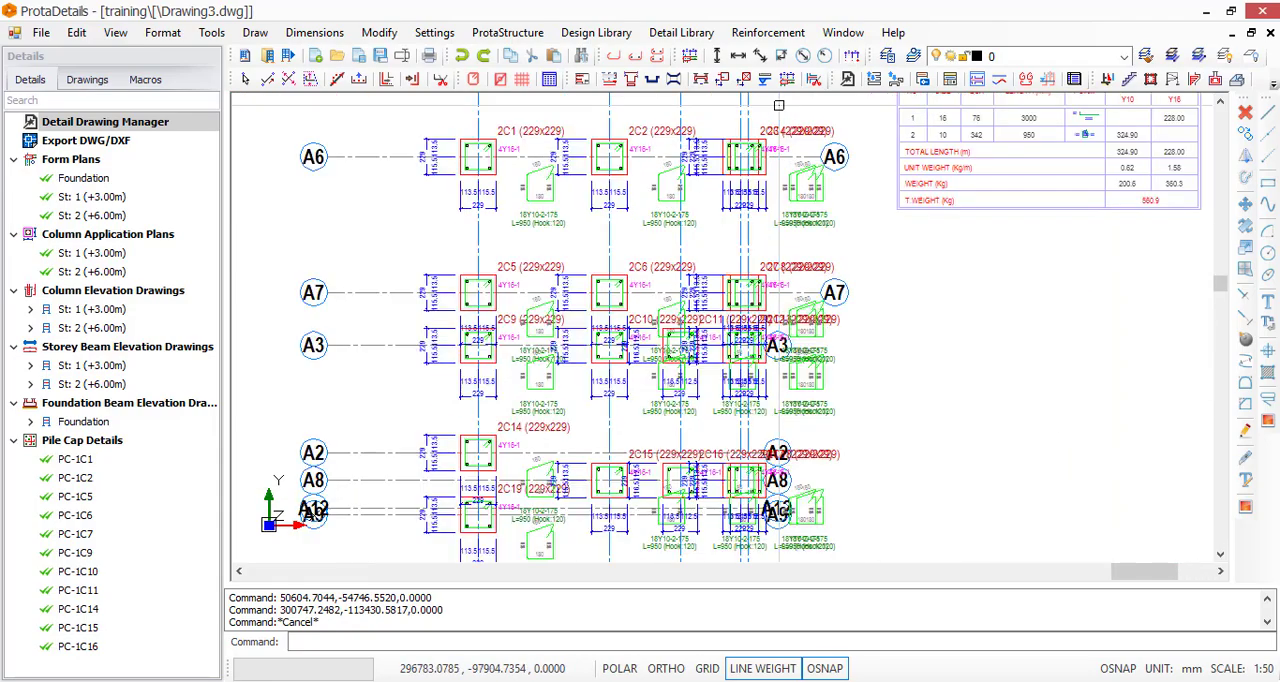
{"action": "scroll", "coordinate": [655, 212], "scroll_direction": "down", "scroll_amount": 6}
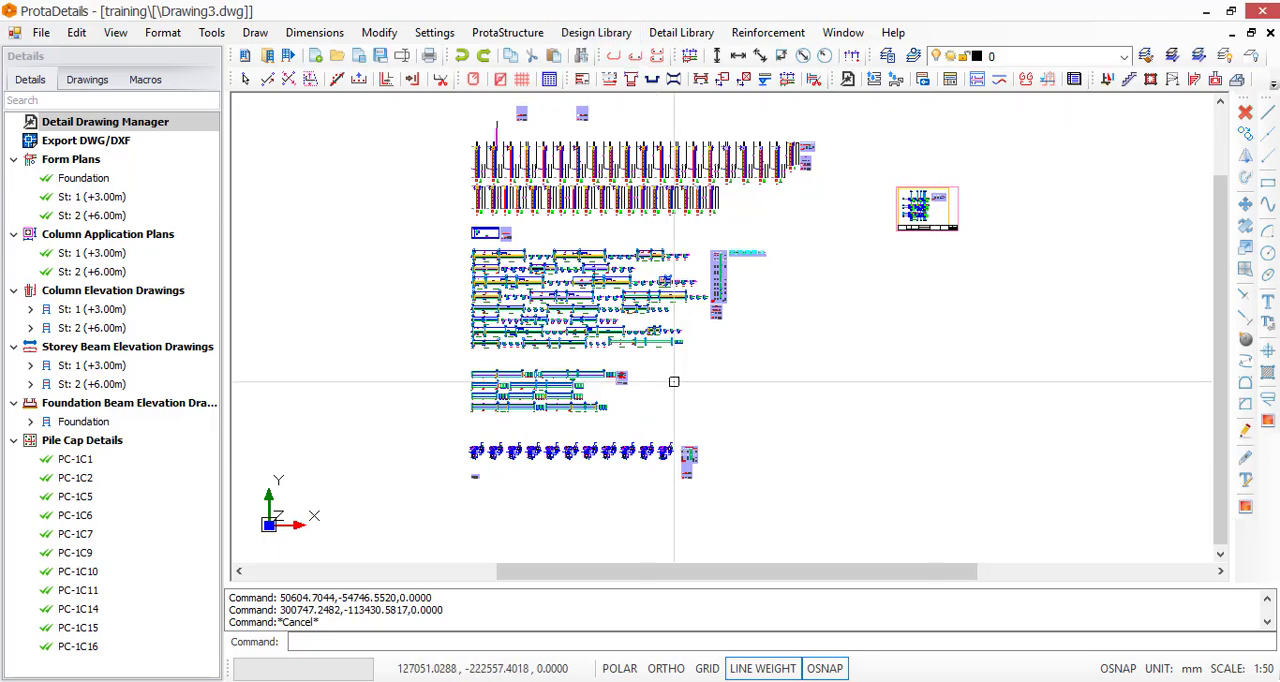
{"action": "scroll", "coordinate": [671, 380], "scroll_direction": "down", "scroll_amount": 1}
{"action": "scroll", "coordinate": [574, 271], "scroll_direction": "up", "scroll_amount": 4}
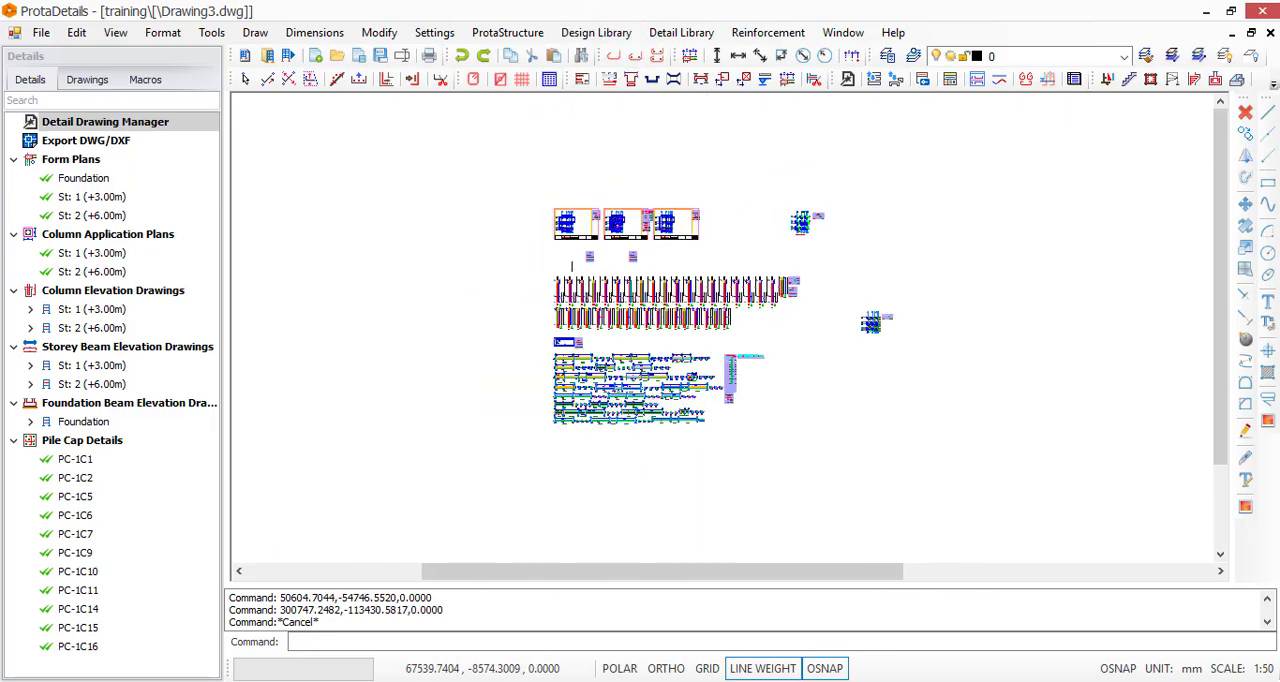
{"action": "scroll", "coordinate": [574, 271], "scroll_direction": "up", "scroll_amount": 2}
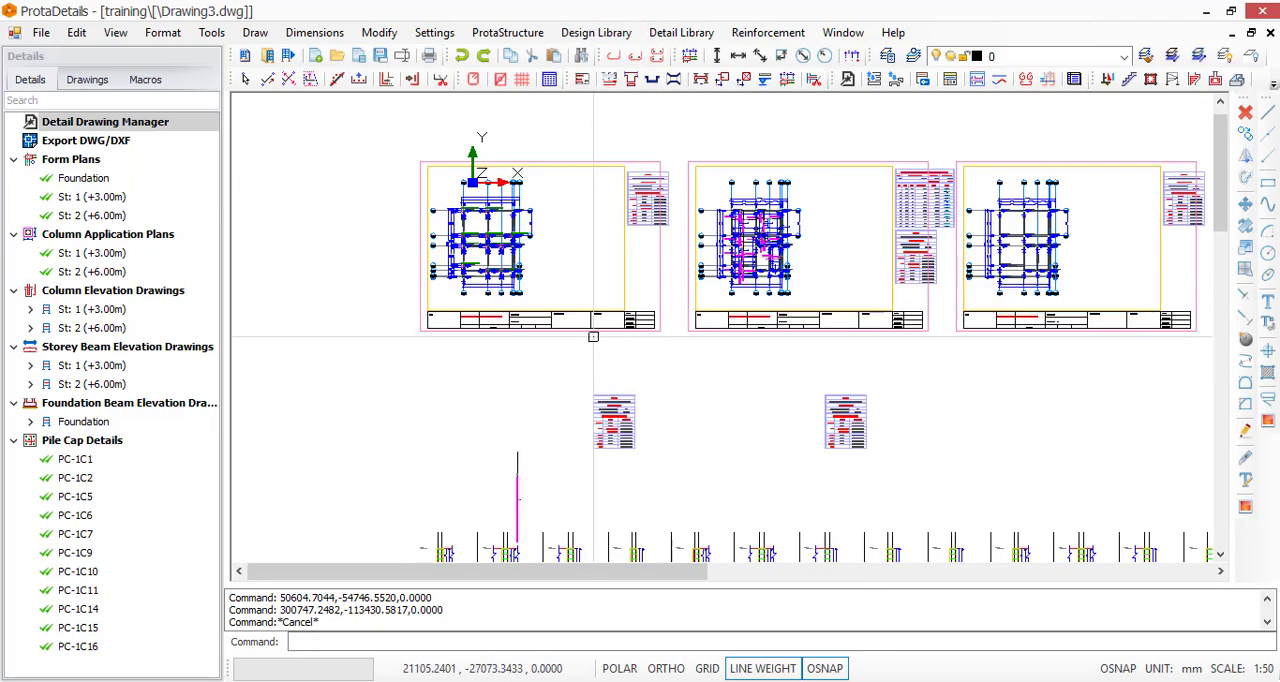
{"action": "type", "text": "e"}
{"action": "key", "text": "Return"}
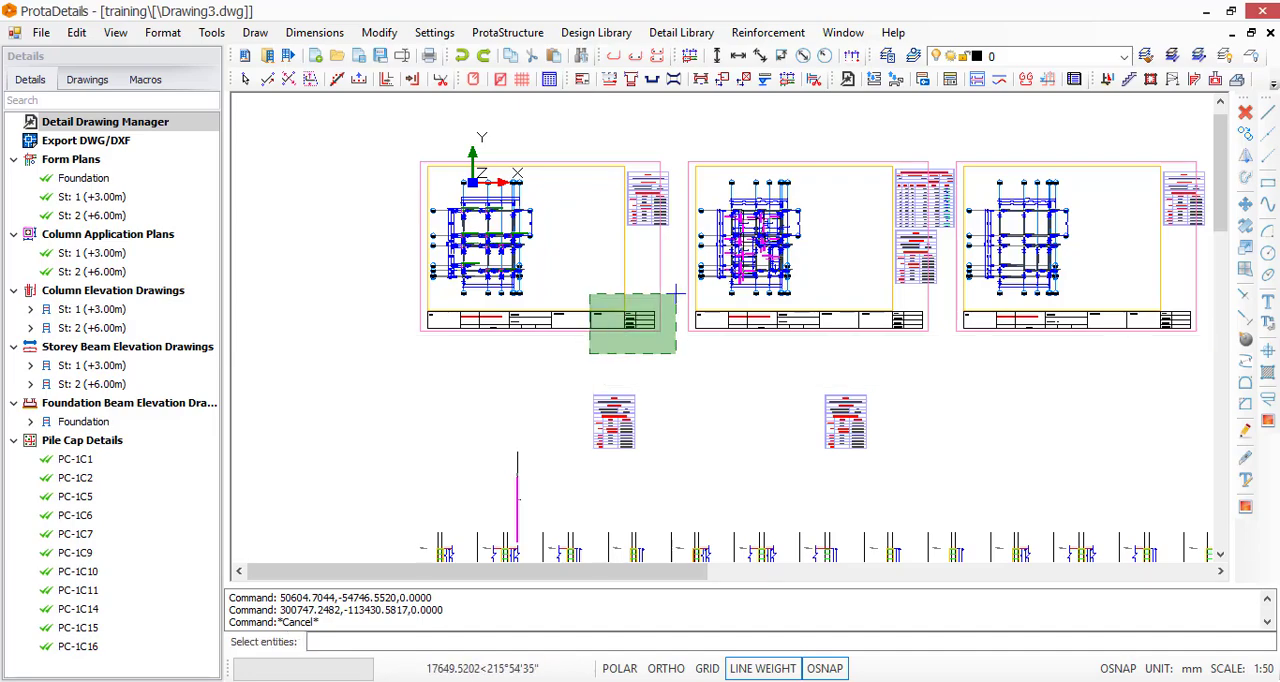
{"action": "left_click", "coordinate": [578, 380]}
{"action": "right_click", "coordinate": [569, 377]}
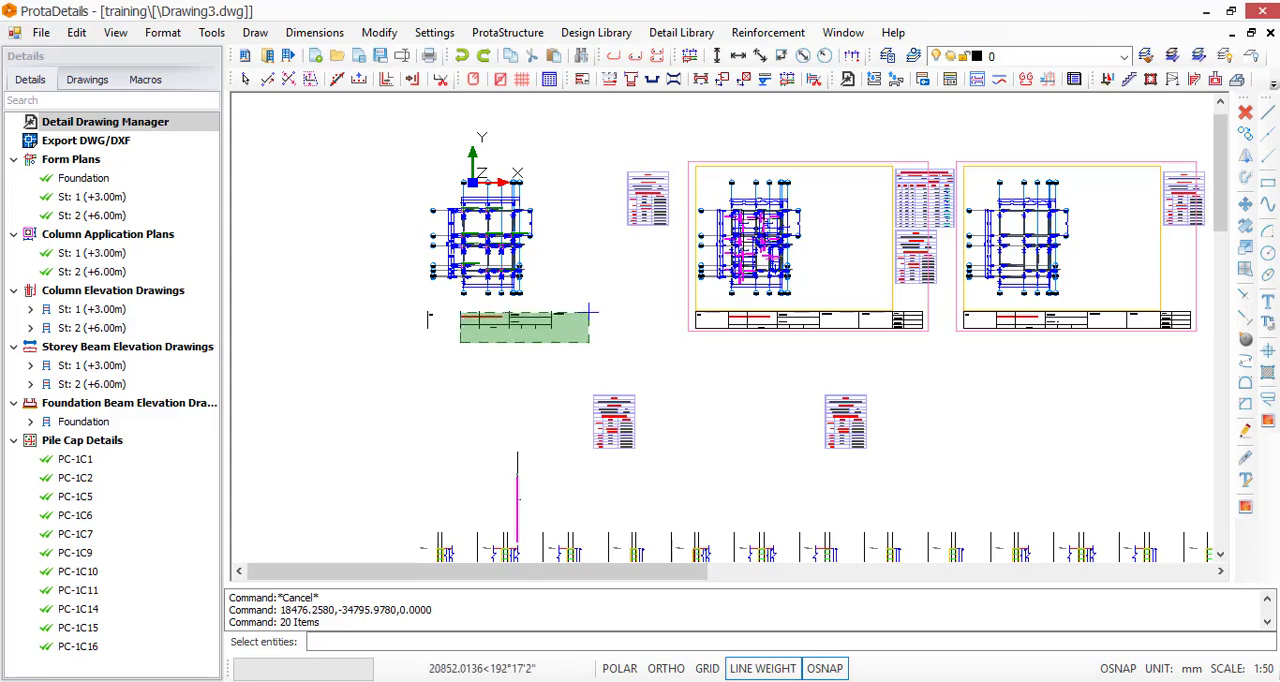
{"action": "left_click", "coordinate": [410, 371]}
{"action": "right_click", "coordinate": [409, 356]}
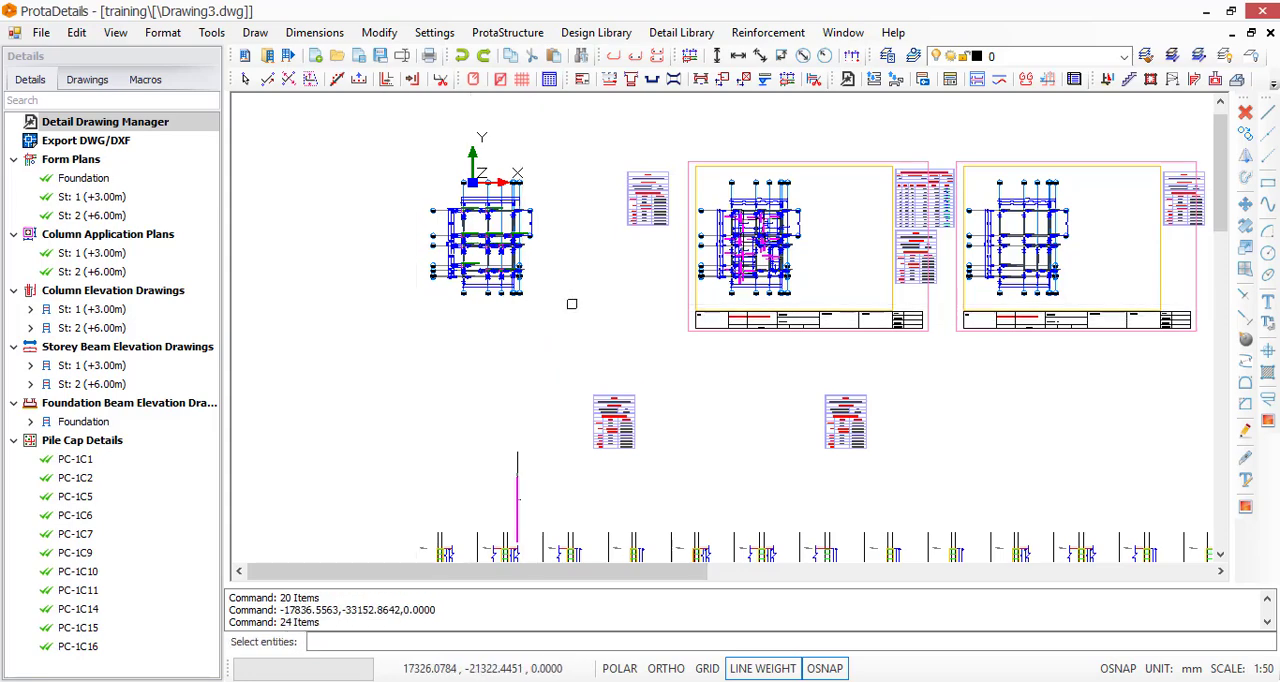
{"action": "key", "text": "Escape"}
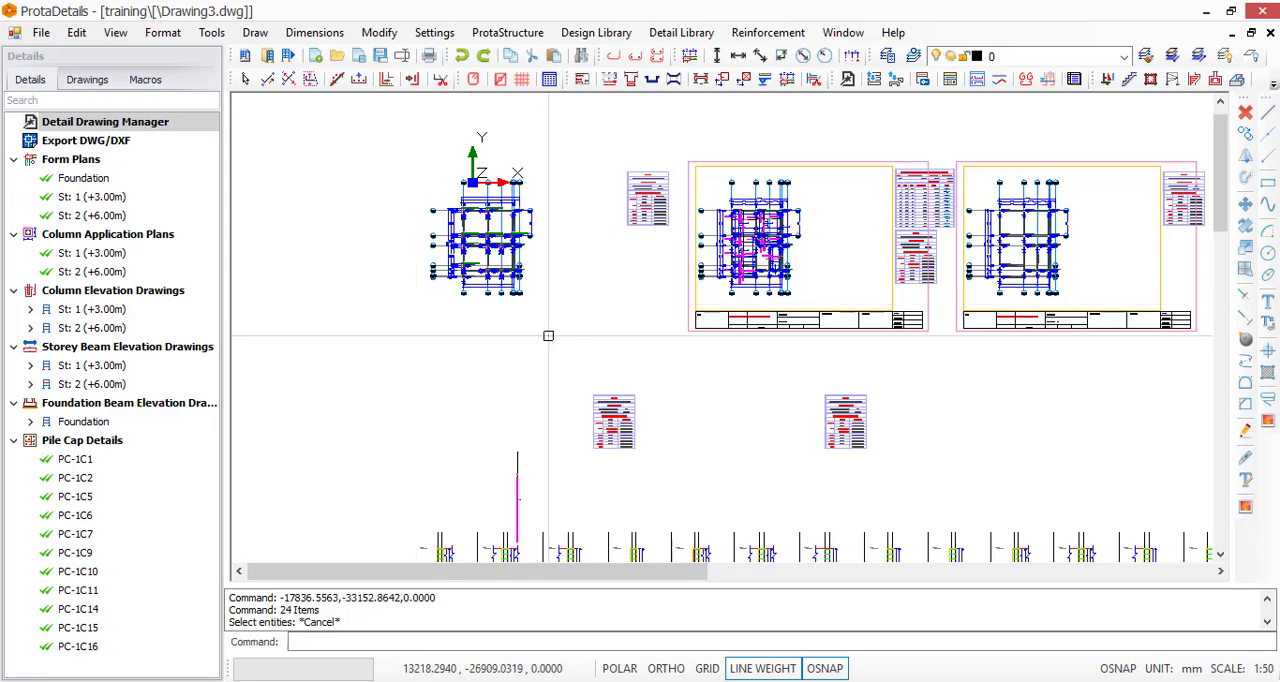
Insert one A3_Prota_Horizontal sheet at scale 1/100 in the area just below and between the first two form plans
{"action": "left_click", "coordinate": [581, 80]}
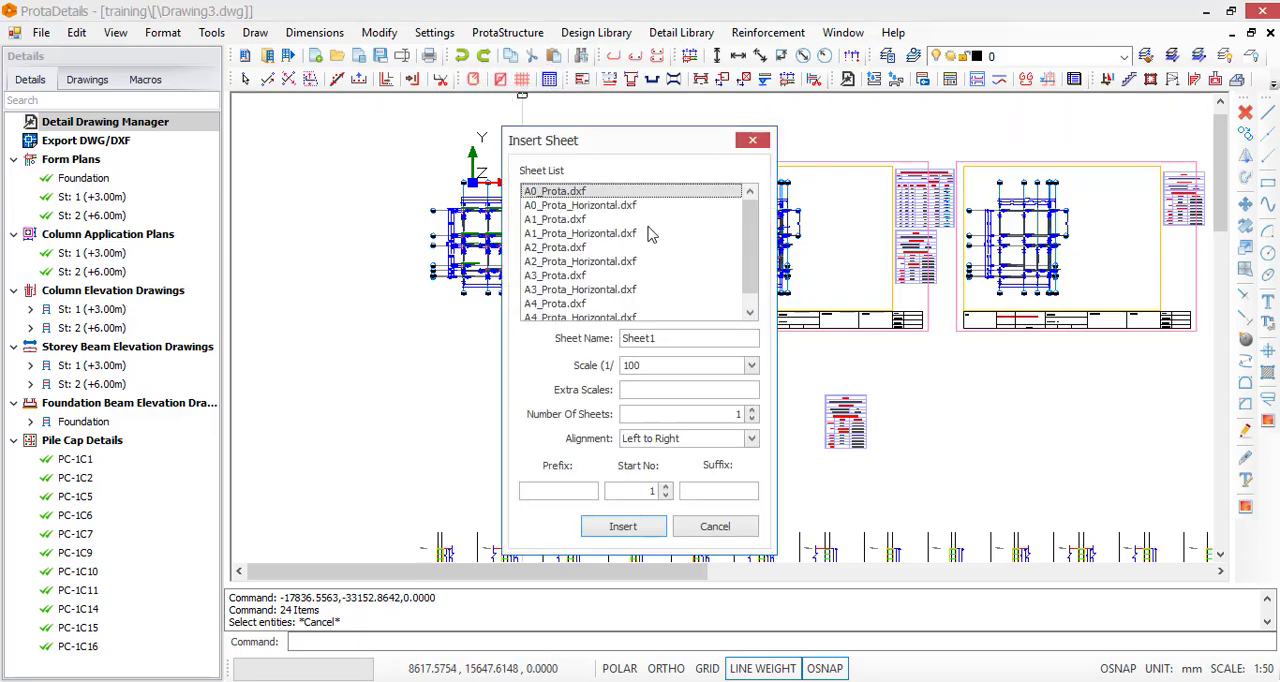
{"action": "left_click", "coordinate": [552, 291]}
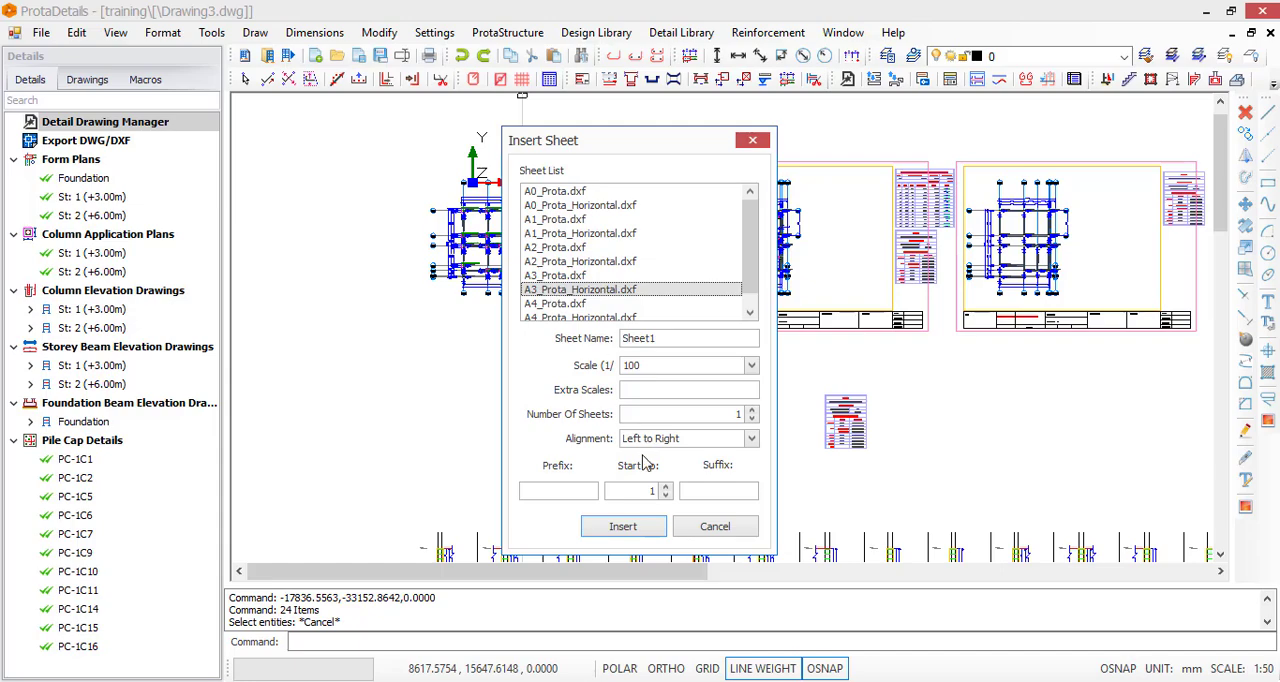
{"action": "left_click", "coordinate": [623, 526]}
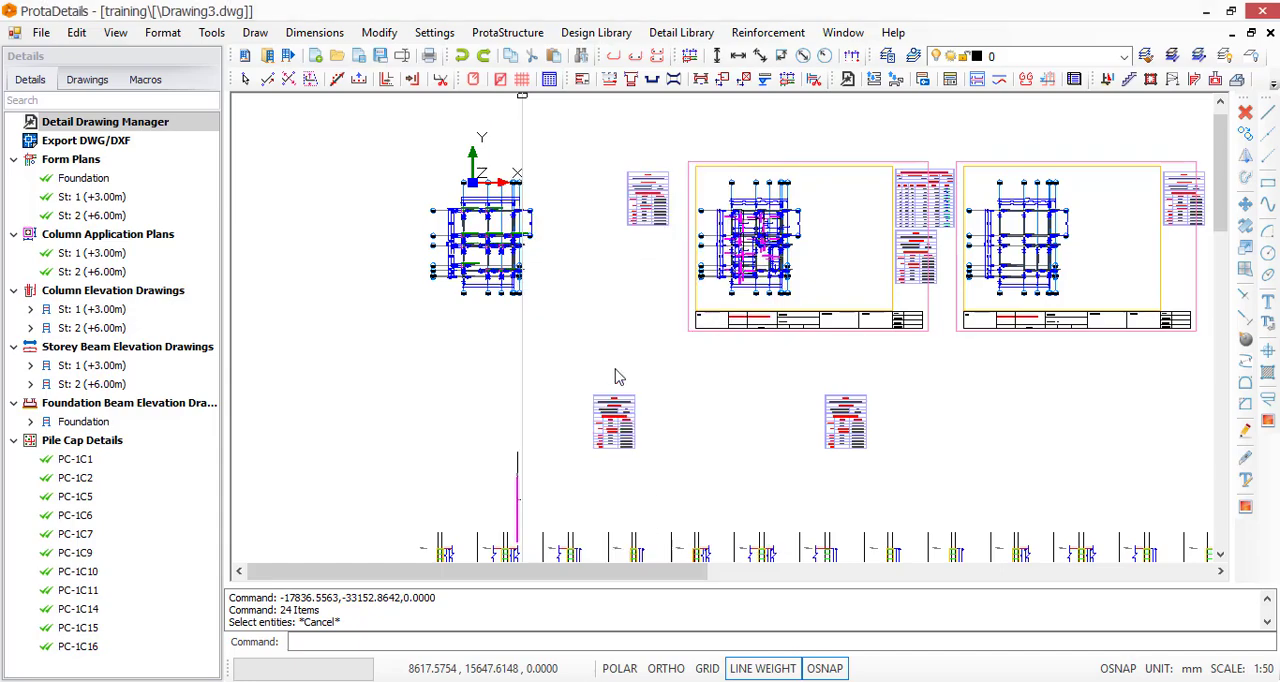
{"action": "left_click", "coordinate": [557, 300]}
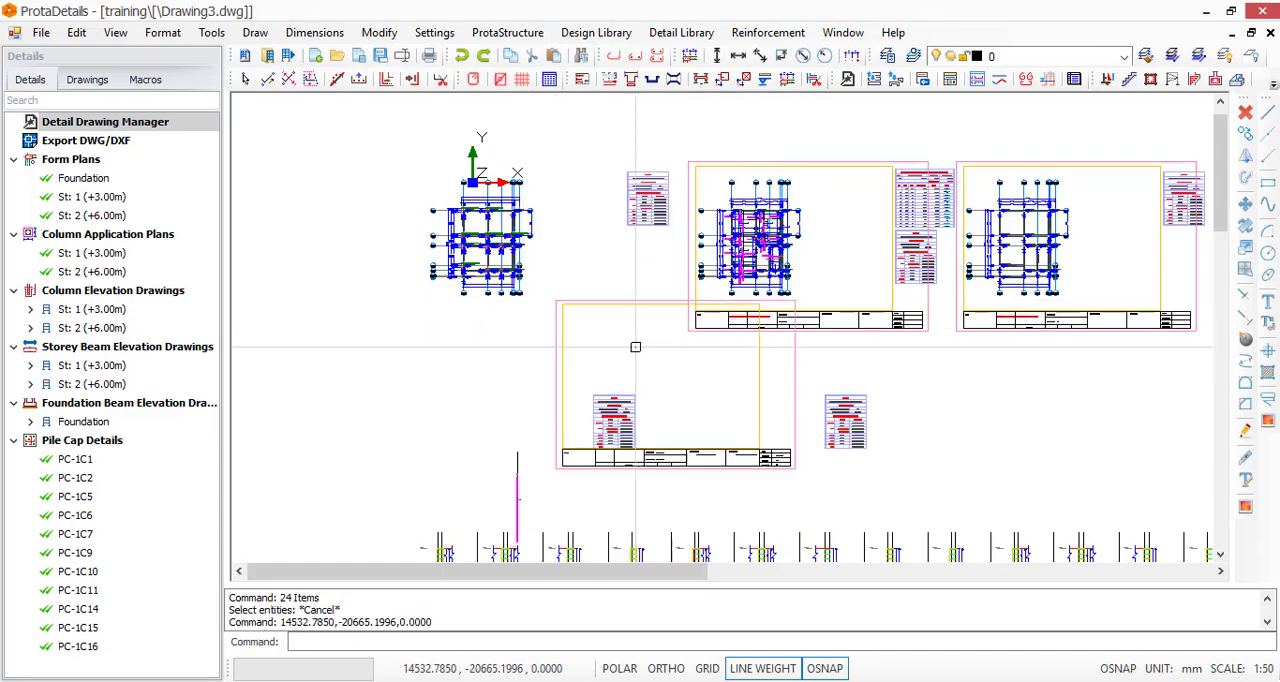
{"action": "key", "text": "Escape"}
{"action": "key", "text": "Escape"}
{"action": "key", "text": "Escape"}
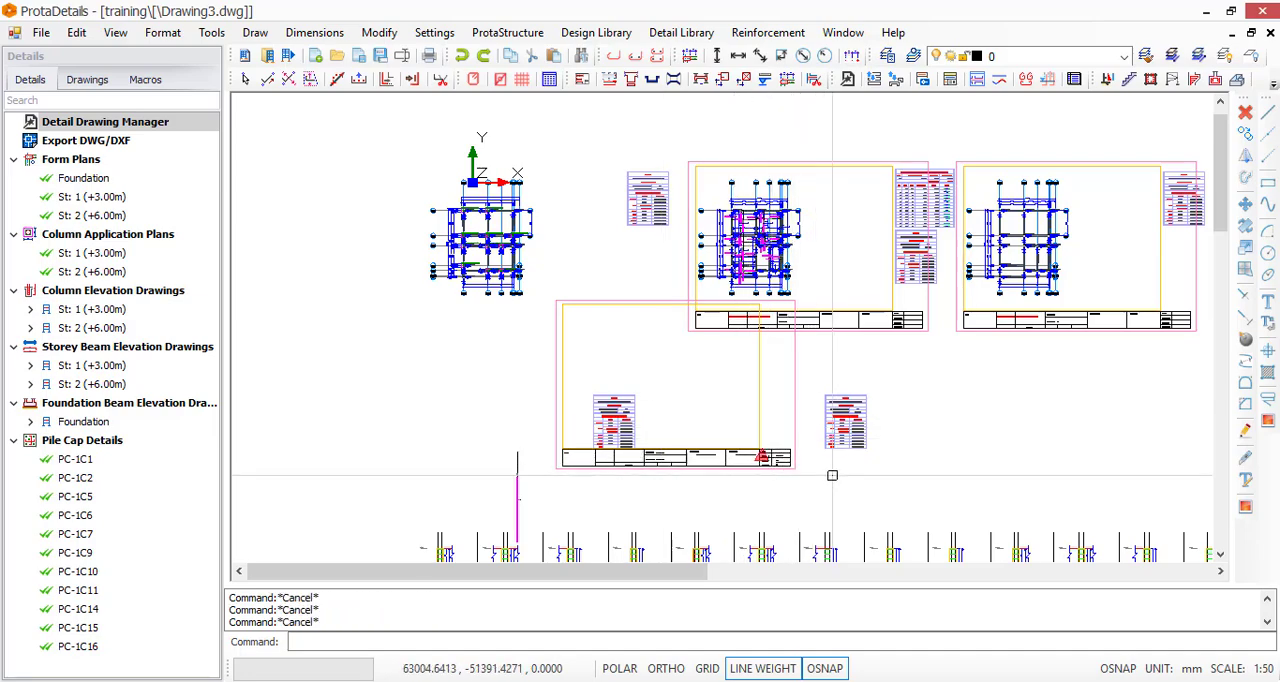
Move the empty A3 sheet frame from below the form plans so that it encloses the leftmost form plan
{"action": "scroll", "coordinate": [768, 455], "scroll_direction": "up", "scroll_amount": 3}
{"action": "left_click", "coordinate": [849, 408]}
{"action": "left_click", "coordinate": [688, 506]}
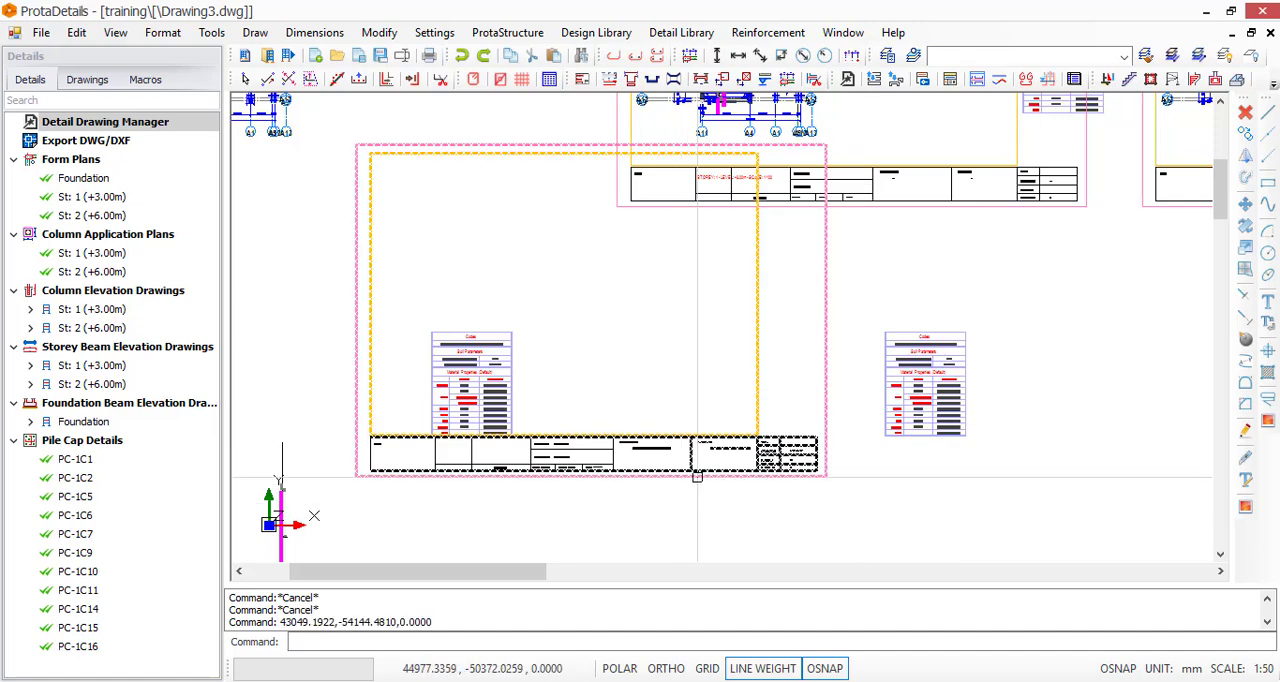
{"action": "type", "text": "m"}
{"action": "left_click", "coordinate": [713, 518]}
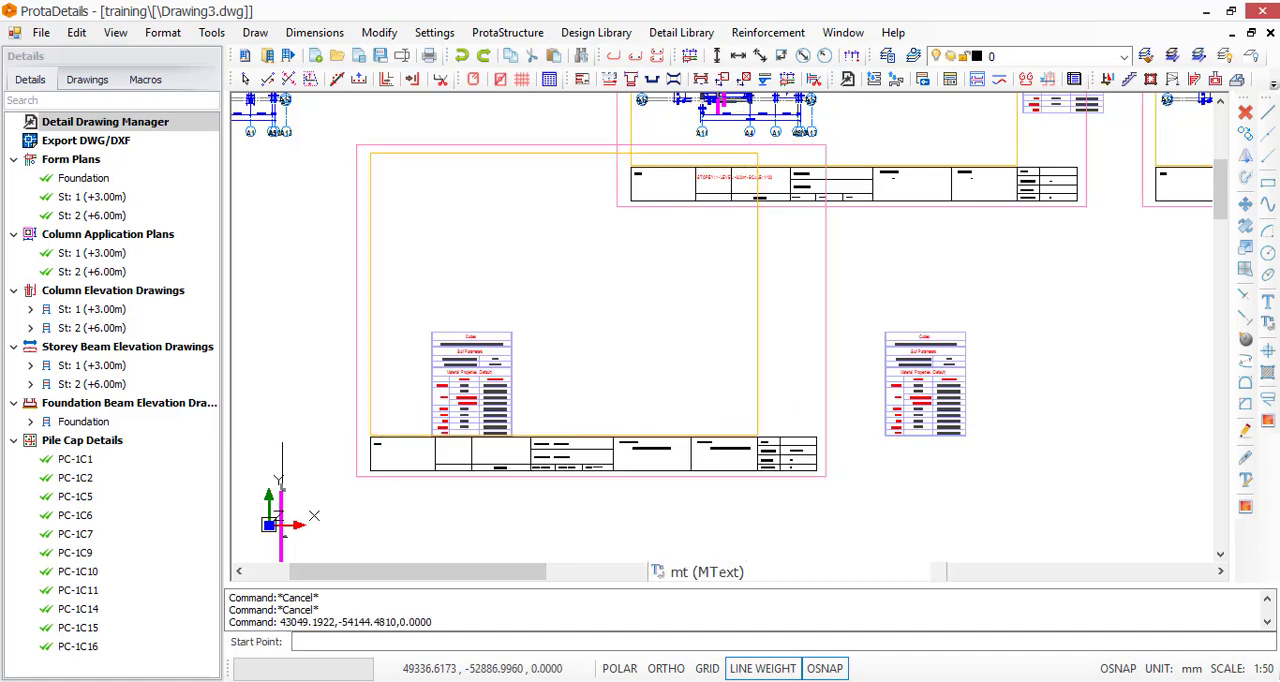
{"action": "left_click", "coordinate": [826, 476]}
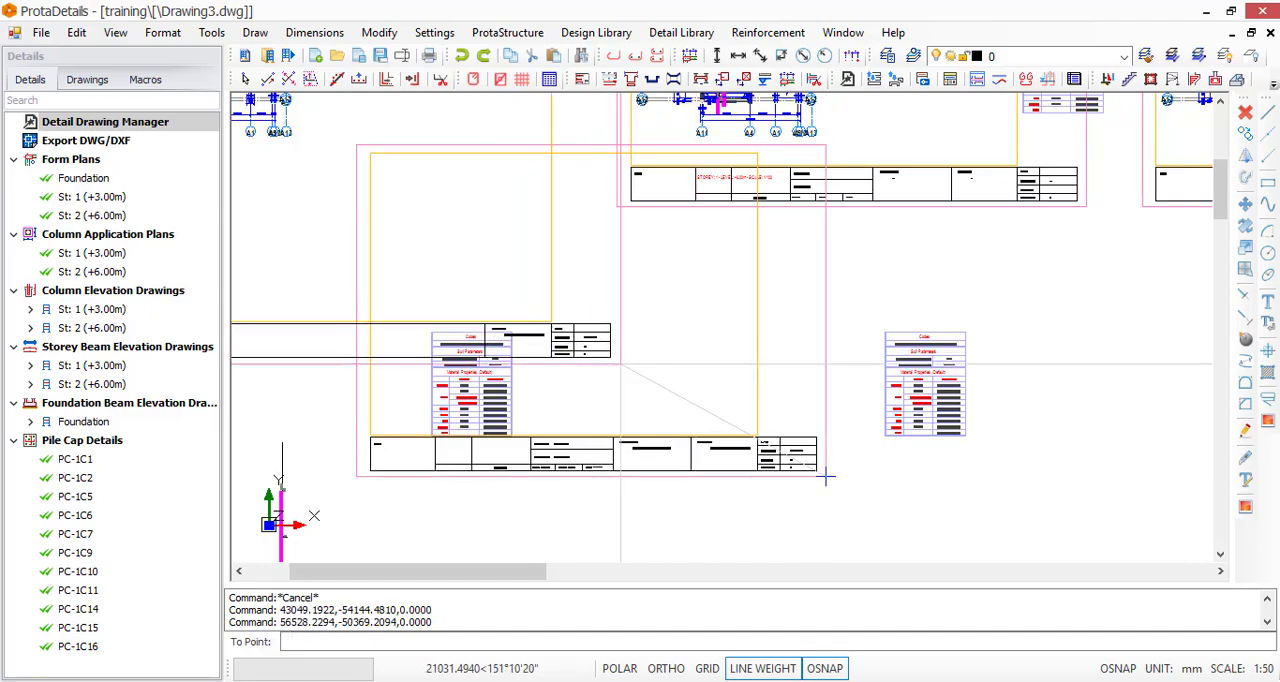
{"action": "scroll", "coordinate": [800, 437], "scroll_direction": "down", "scroll_amount": 5}
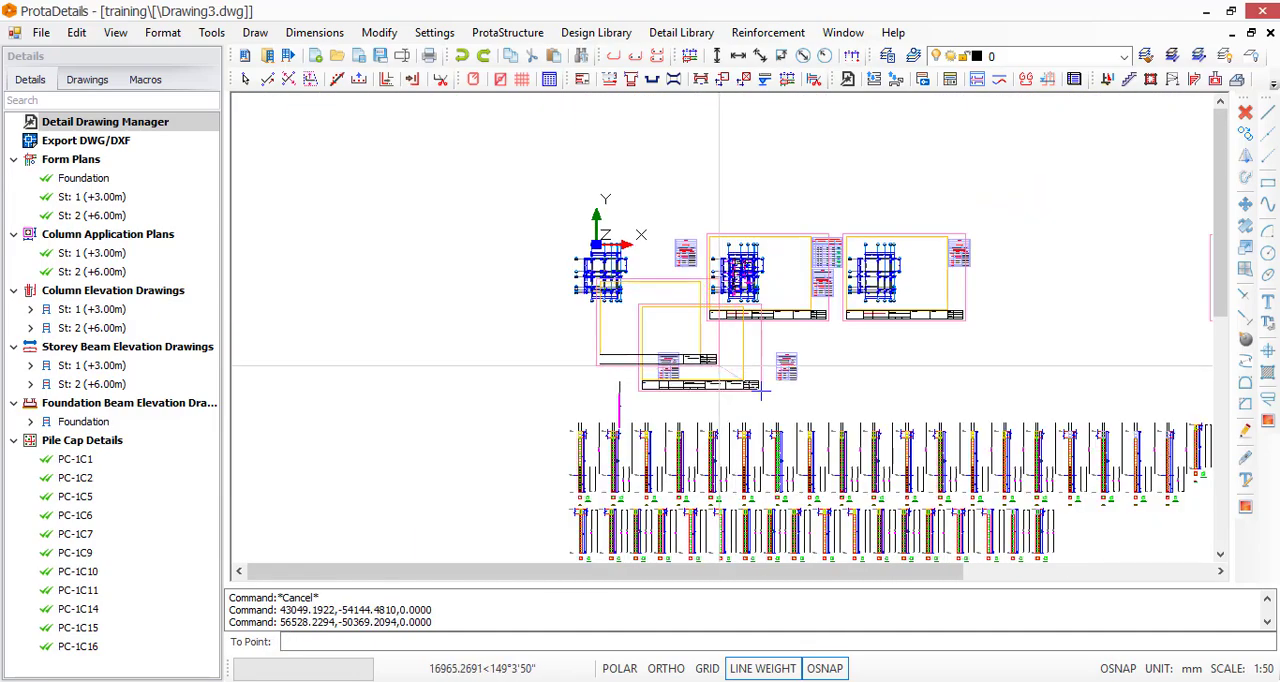
{"action": "scroll", "coordinate": [710, 360], "scroll_direction": "up", "scroll_amount": 3}
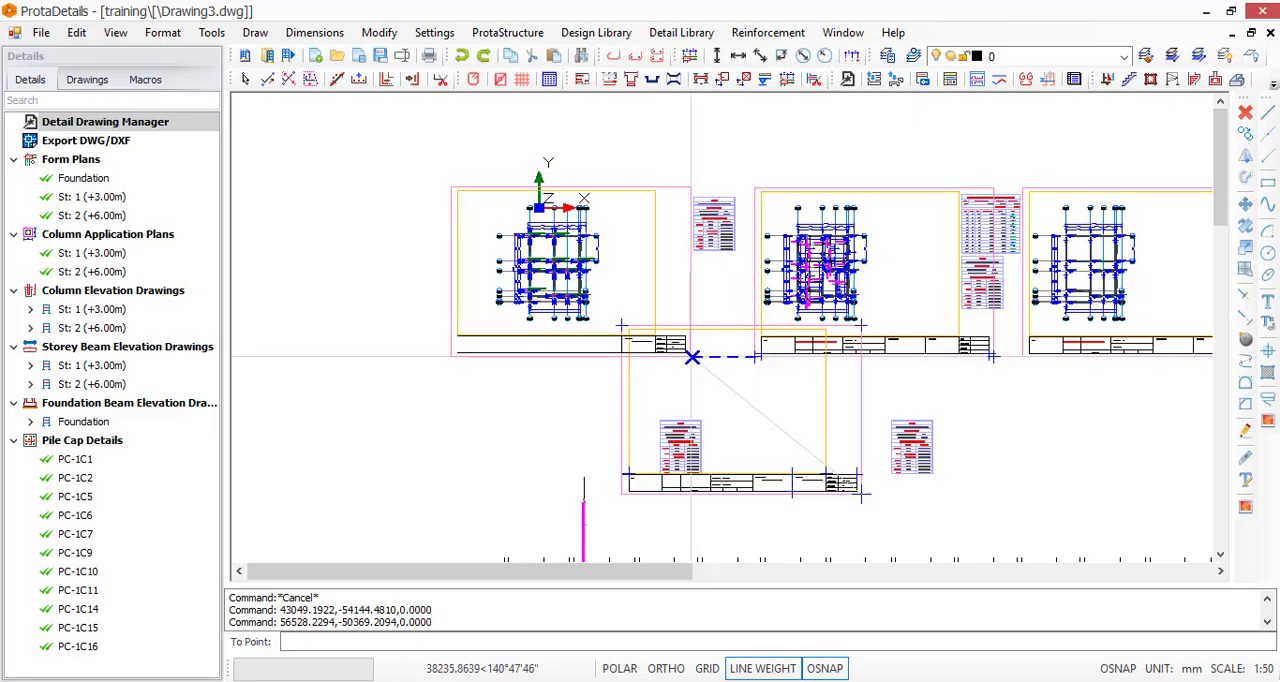
{"action": "left_click", "coordinate": [620, 338]}
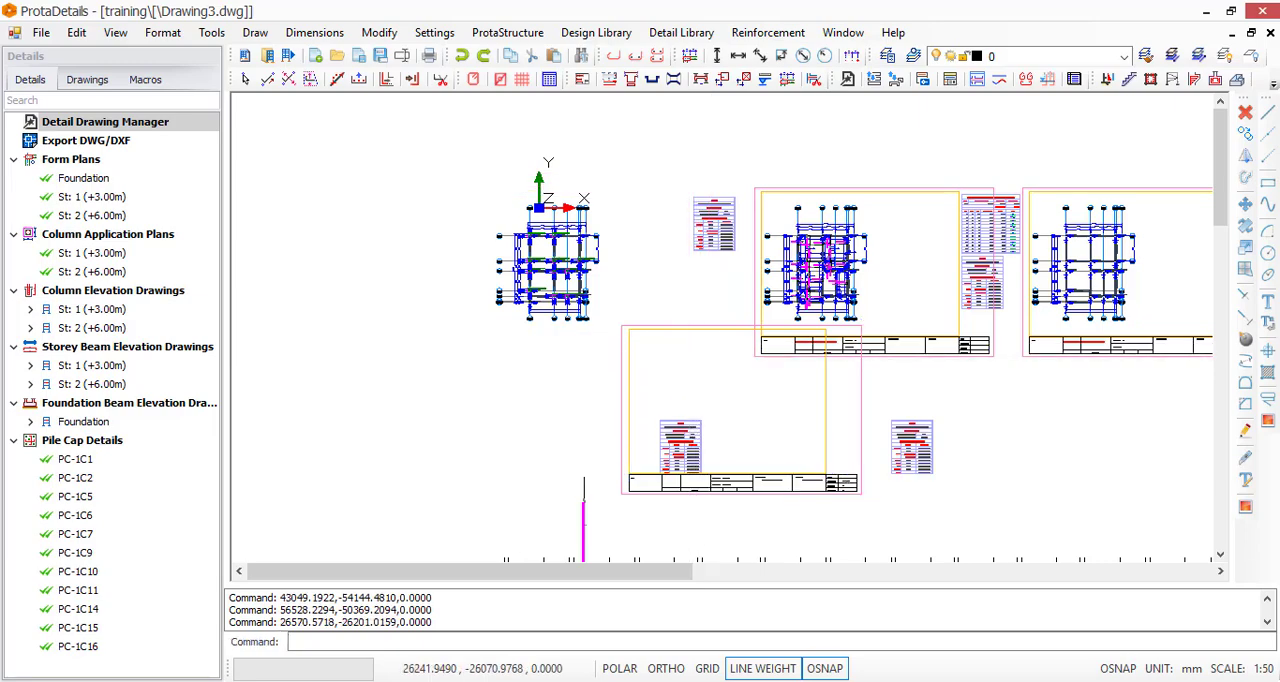
{"action": "scroll", "coordinate": [565, 270], "scroll_direction": "up", "scroll_amount": 3}
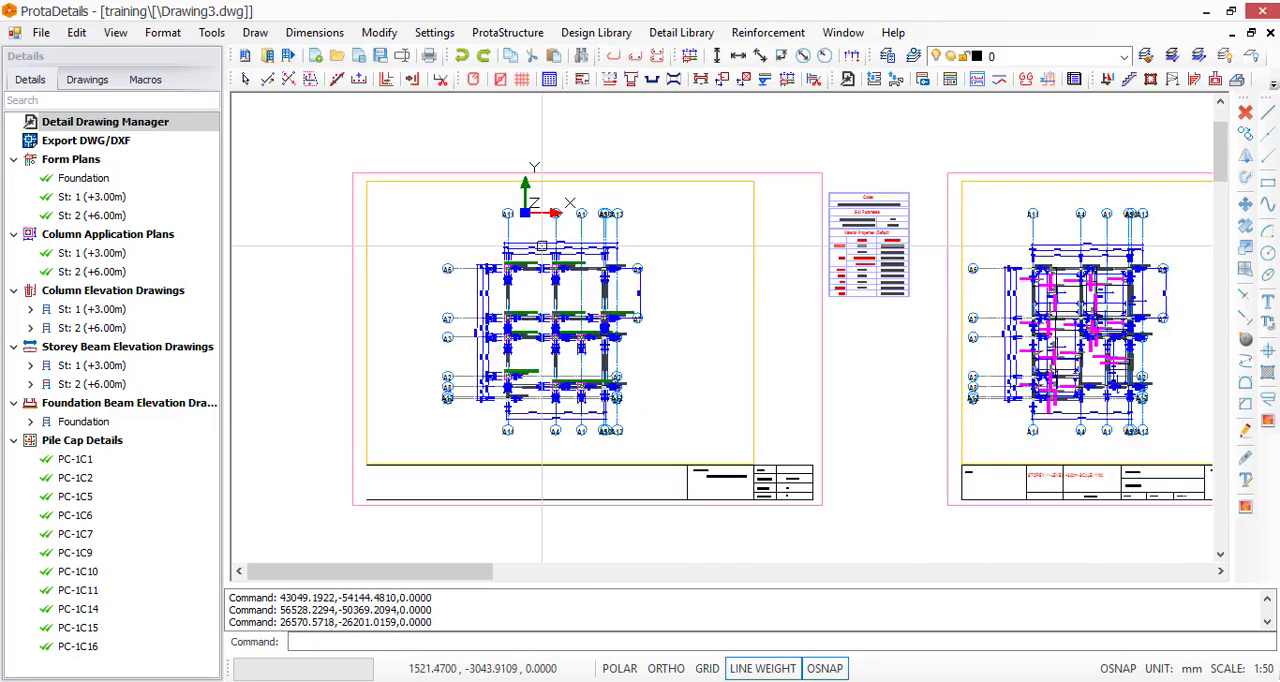
Examine the title block pieces left beside the material properties table and the sheet holding the column application plan
{"action": "scroll", "coordinate": [570, 253], "scroll_direction": "down", "scroll_amount": 3}
{"action": "scroll", "coordinate": [710, 495], "scroll_direction": "up", "scroll_amount": 5}
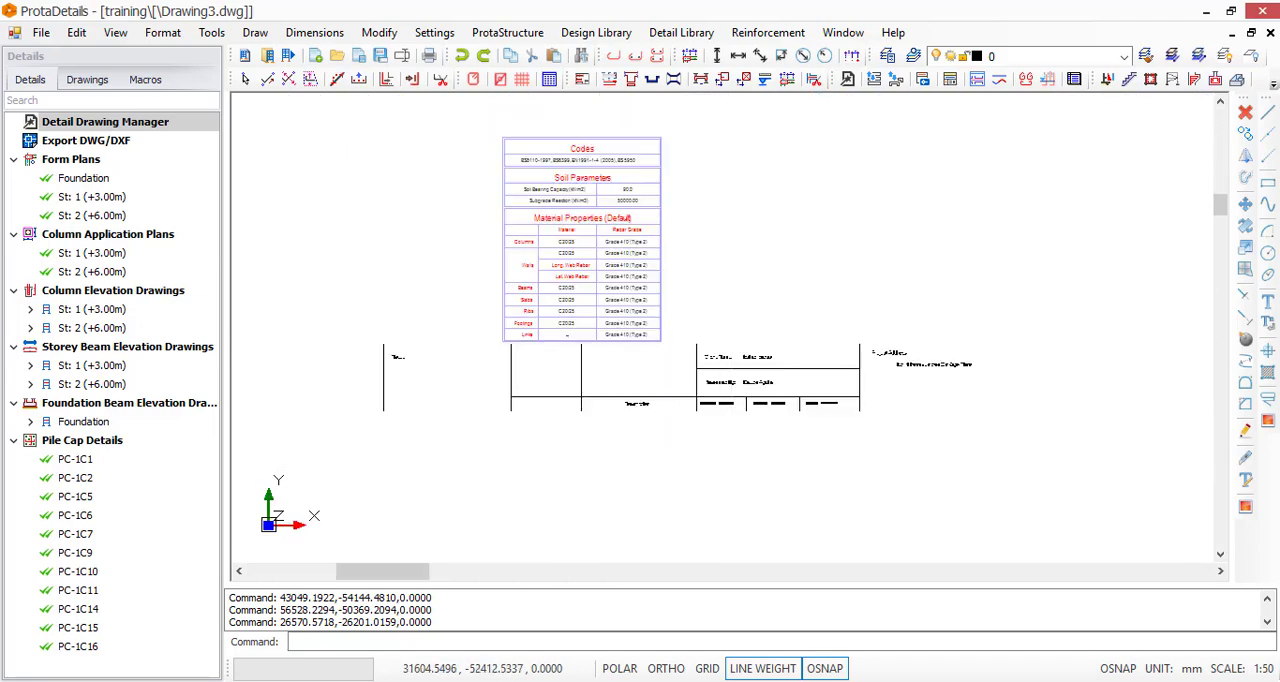
{"action": "scroll", "coordinate": [870, 282], "scroll_direction": "up", "scroll_amount": 2}
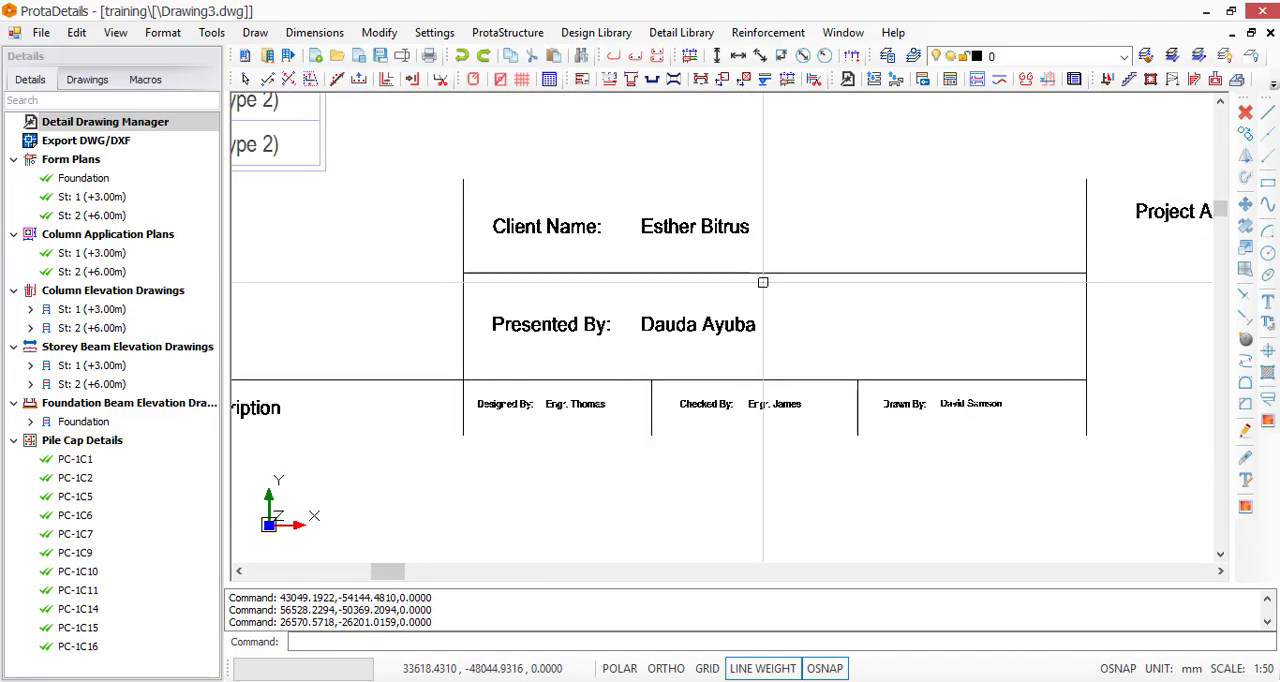
{"action": "scroll", "coordinate": [762, 260], "scroll_direction": "down", "scroll_amount": 4}
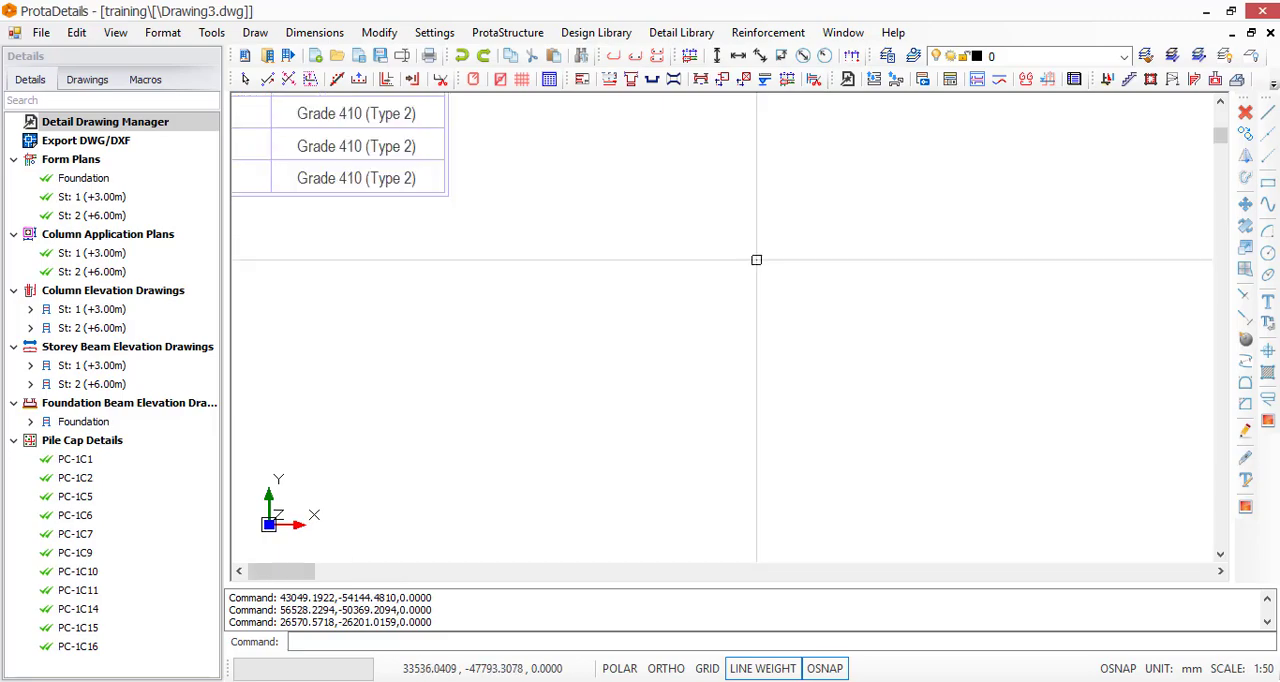
{"action": "scroll", "coordinate": [656, 330], "scroll_direction": "down", "scroll_amount": 4}
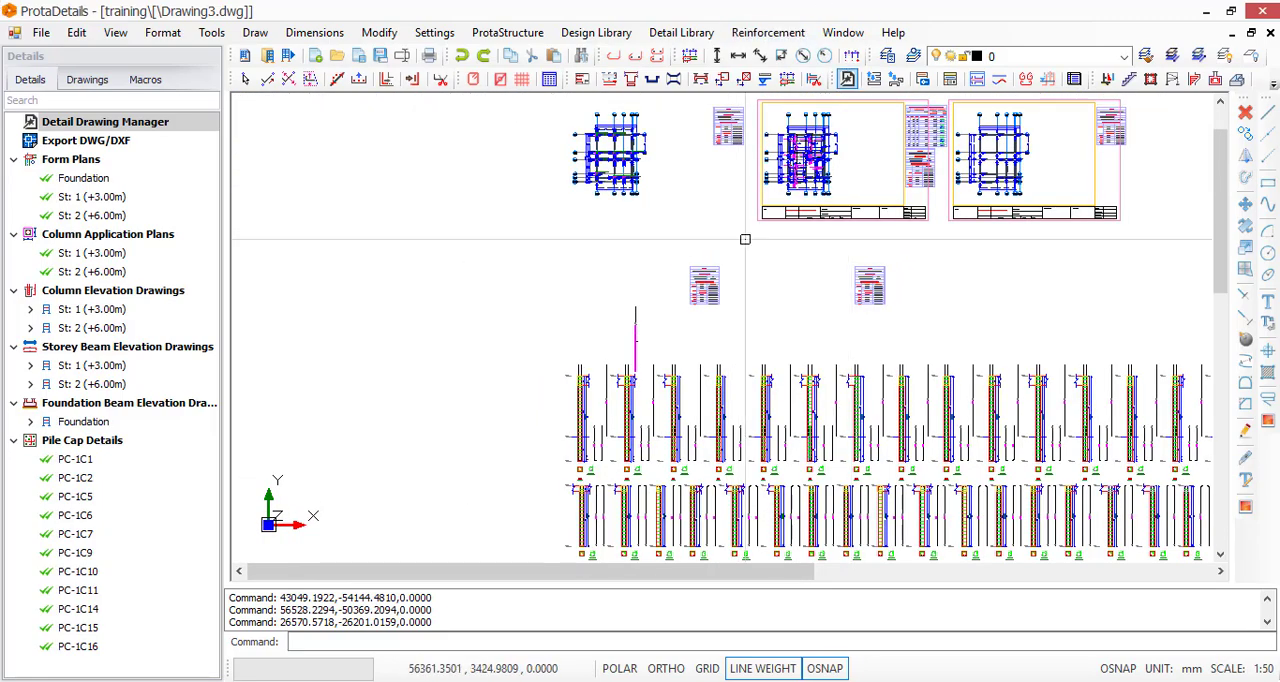
{"action": "scroll", "coordinate": [517, 260], "scroll_direction": "down", "scroll_amount": 4}
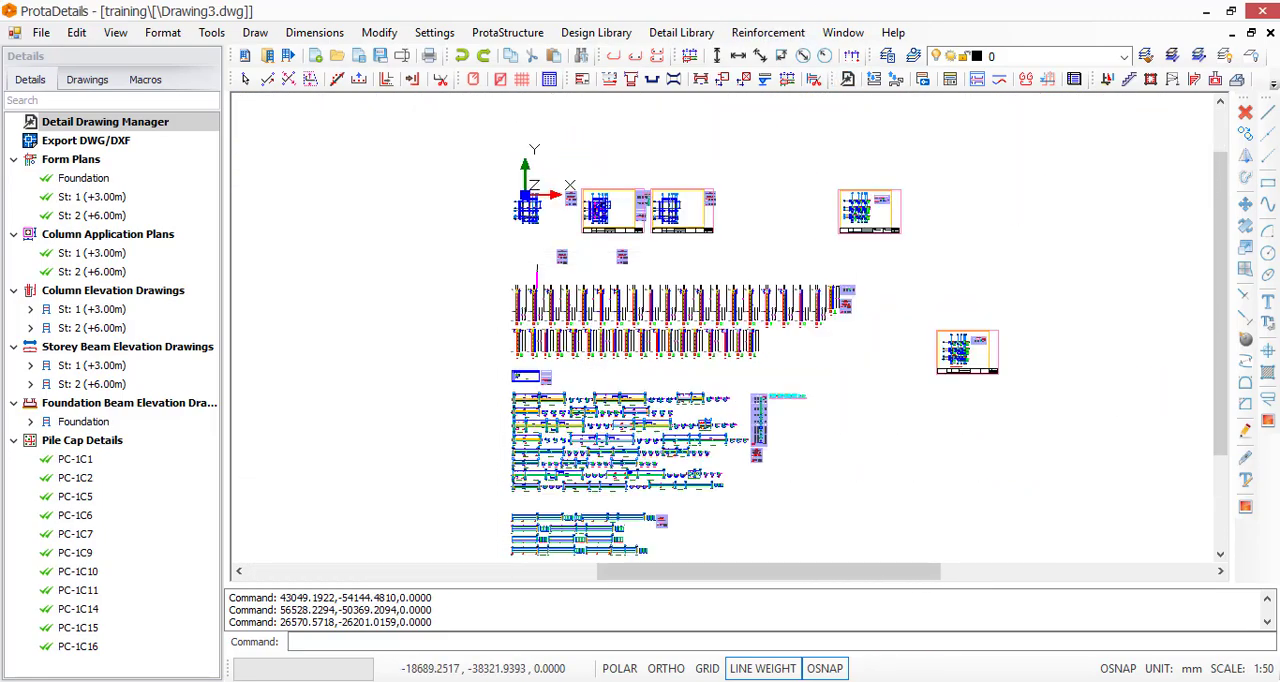
{"action": "scroll", "coordinate": [833, 321], "scroll_direction": "up", "scroll_amount": 5}
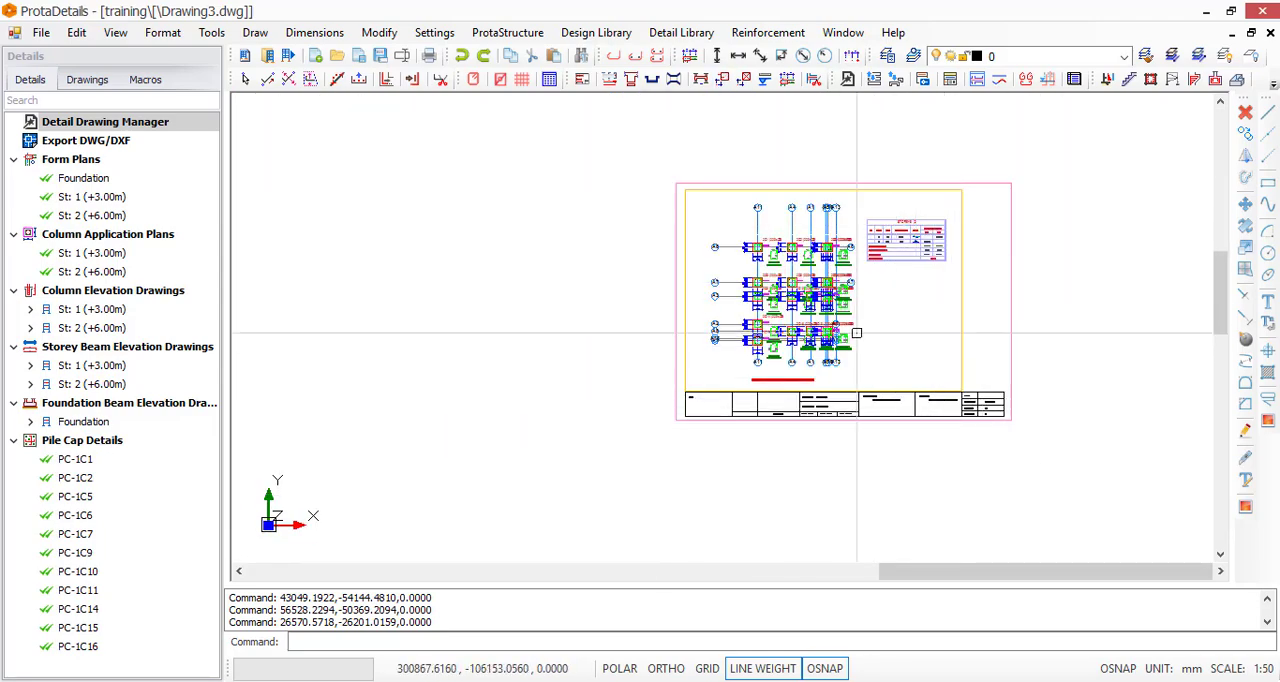
Insert one A0_Prota sheet at scale 1/150 in the empty area beyond the lower column application plan sheet
{"action": "scroll", "coordinate": [895, 353], "scroll_direction": "down", "scroll_amount": 2}
{"action": "scroll", "coordinate": [895, 353], "scroll_direction": "down", "scroll_amount": 2}
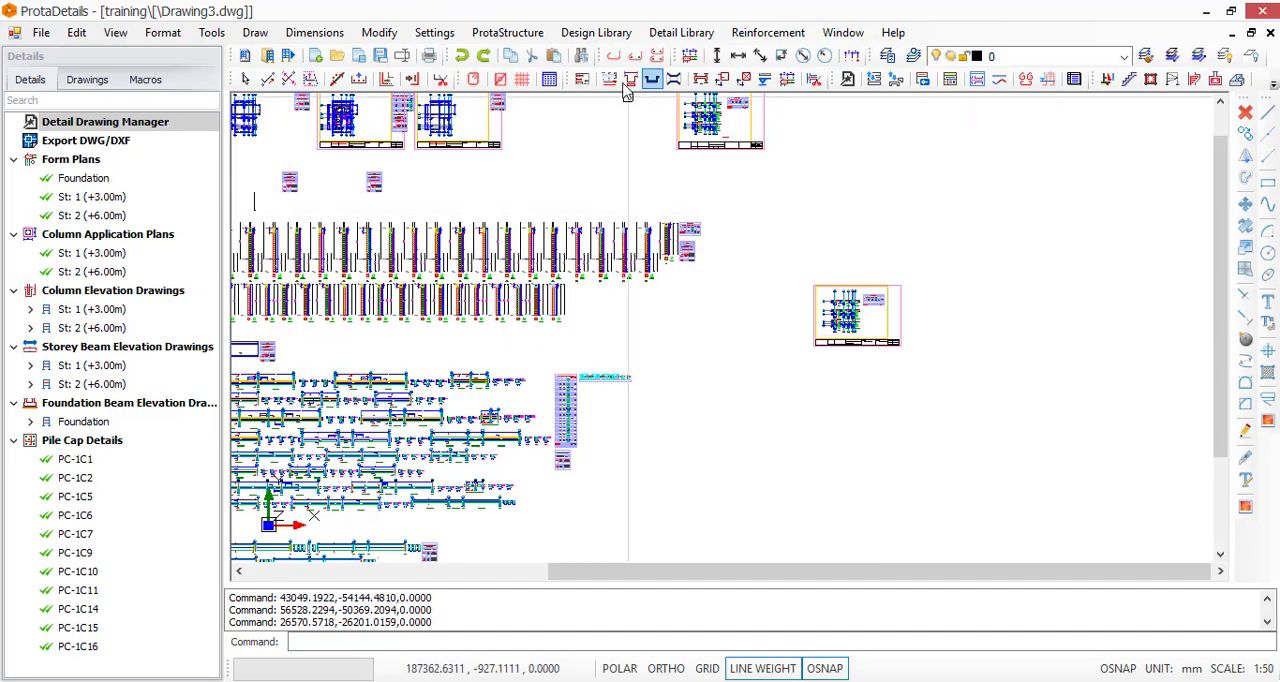
{"action": "left_click", "coordinate": [582, 80]}
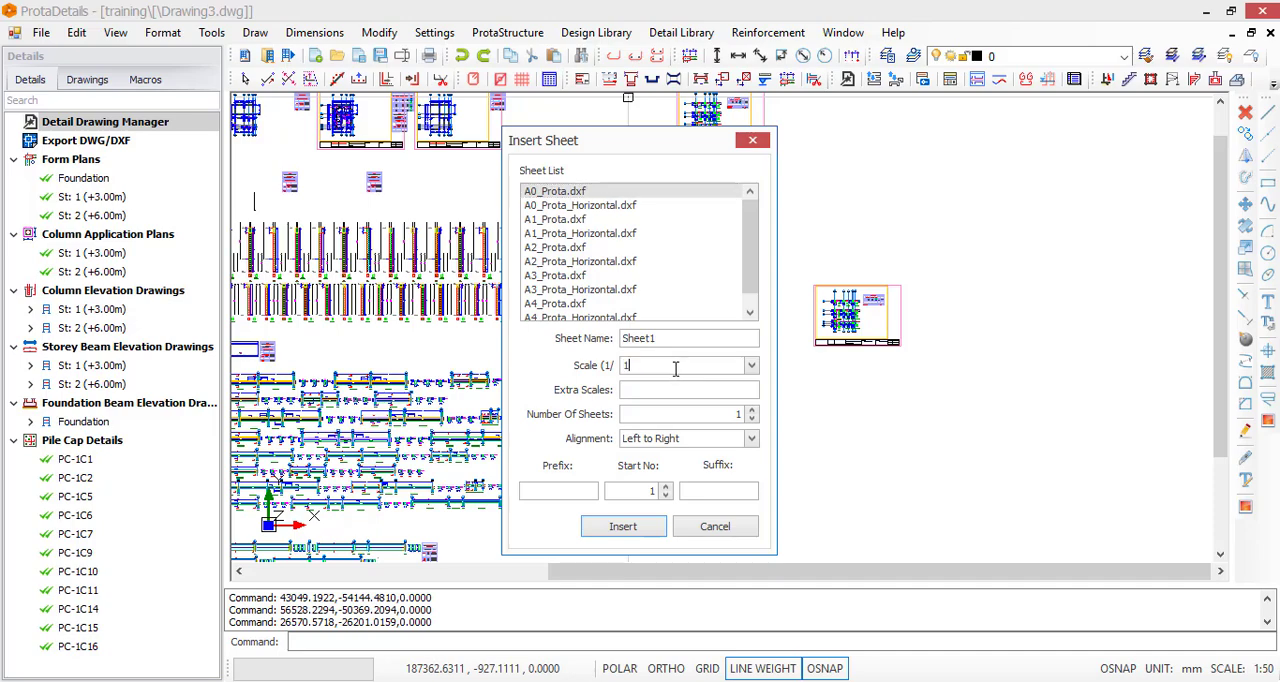
{"action": "left_click", "coordinate": [623, 526]}
{"action": "left_click", "coordinate": [1004, 295]}
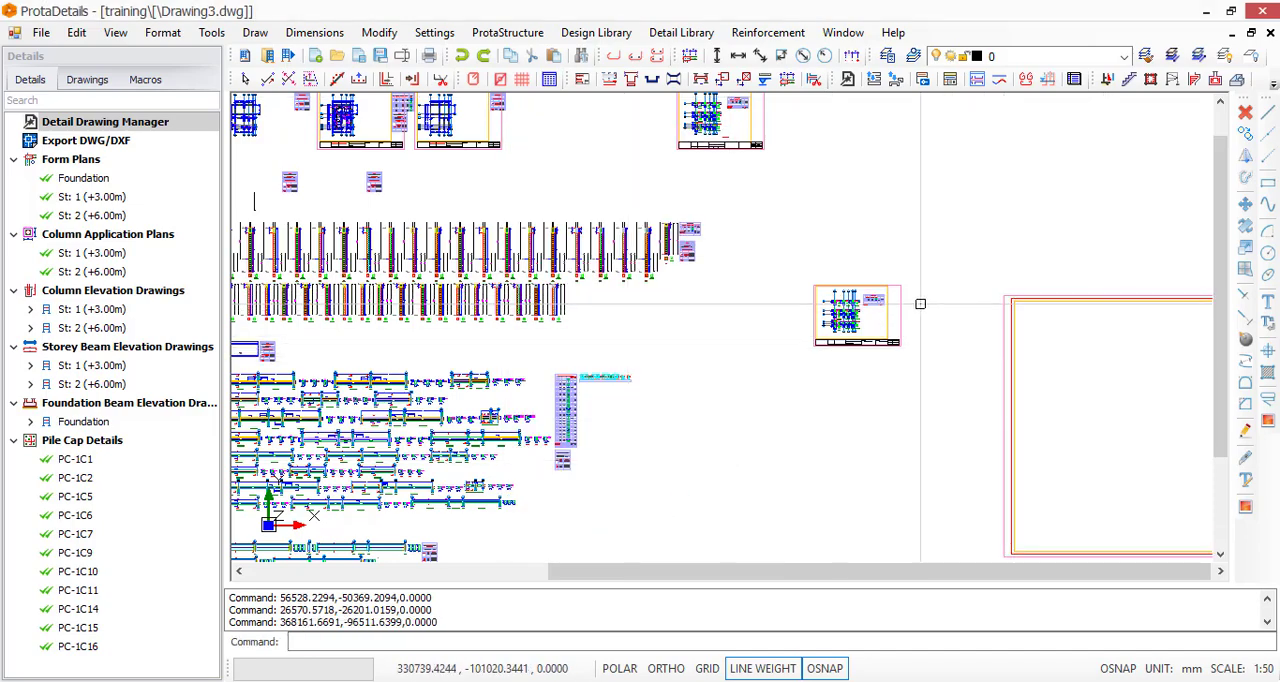
{"action": "scroll", "coordinate": [860, 295], "scroll_direction": "down", "scroll_amount": 3}
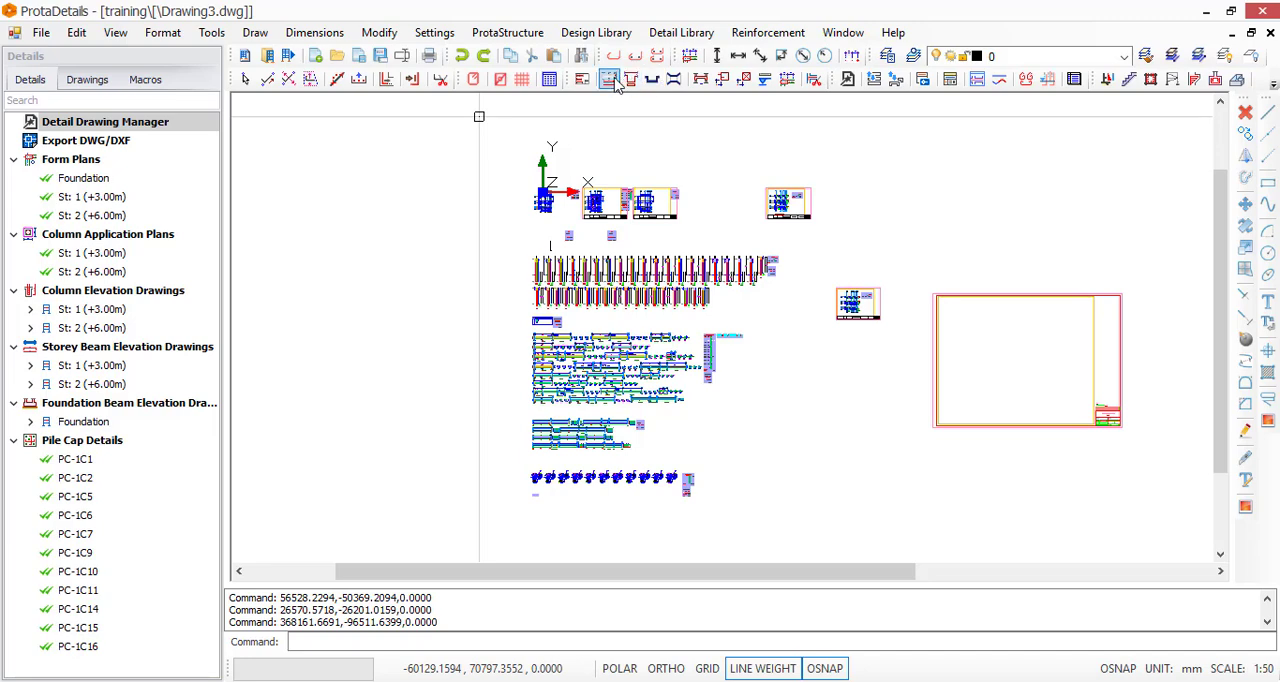
Insert one A3_Prota_Horizontal sheet at scale 1/150 in the empty area above and beyond the large A0 sheet
{"action": "left_click", "coordinate": [582, 79]}
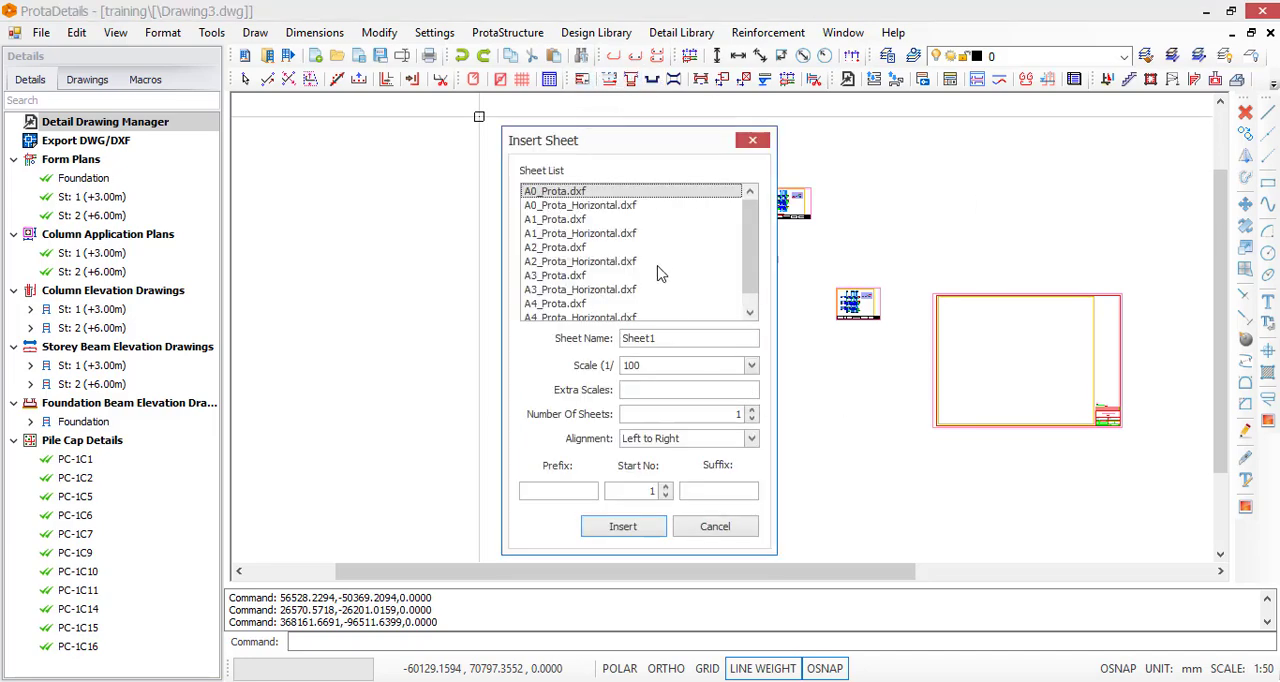
{"action": "scroll", "coordinate": [588, 298], "scroll_direction": "down", "scroll_amount": 1}
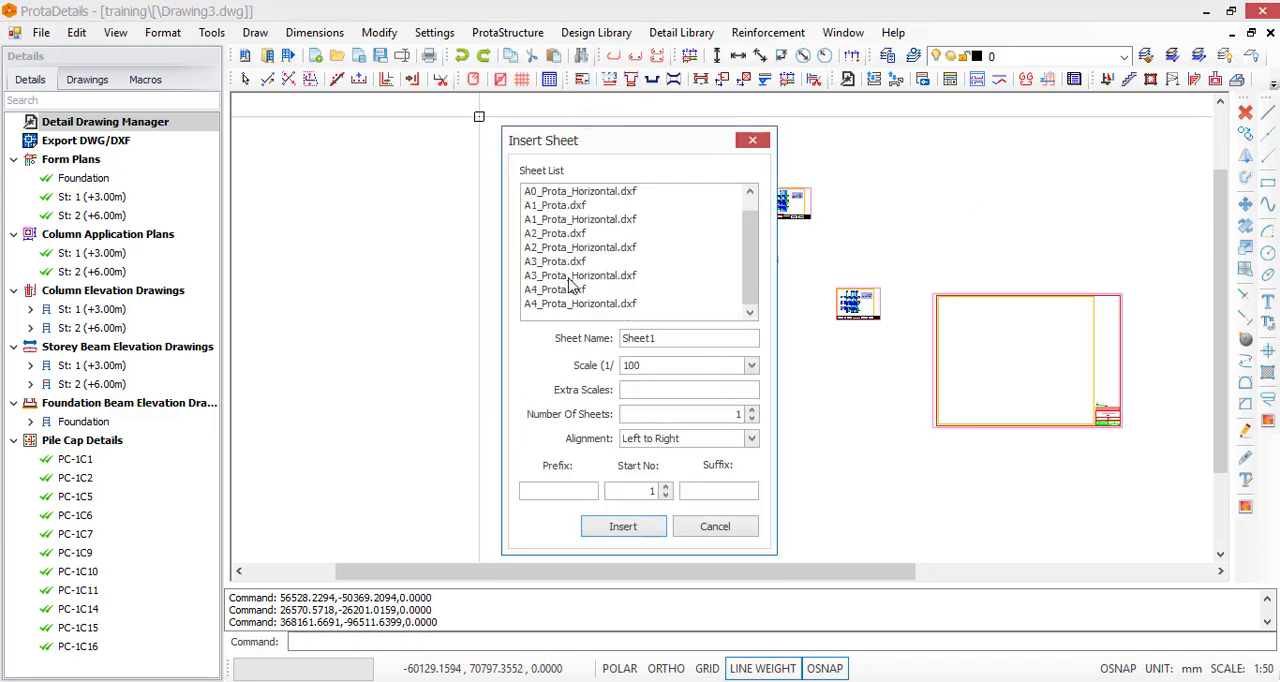
{"action": "left_click", "coordinate": [562, 275]}
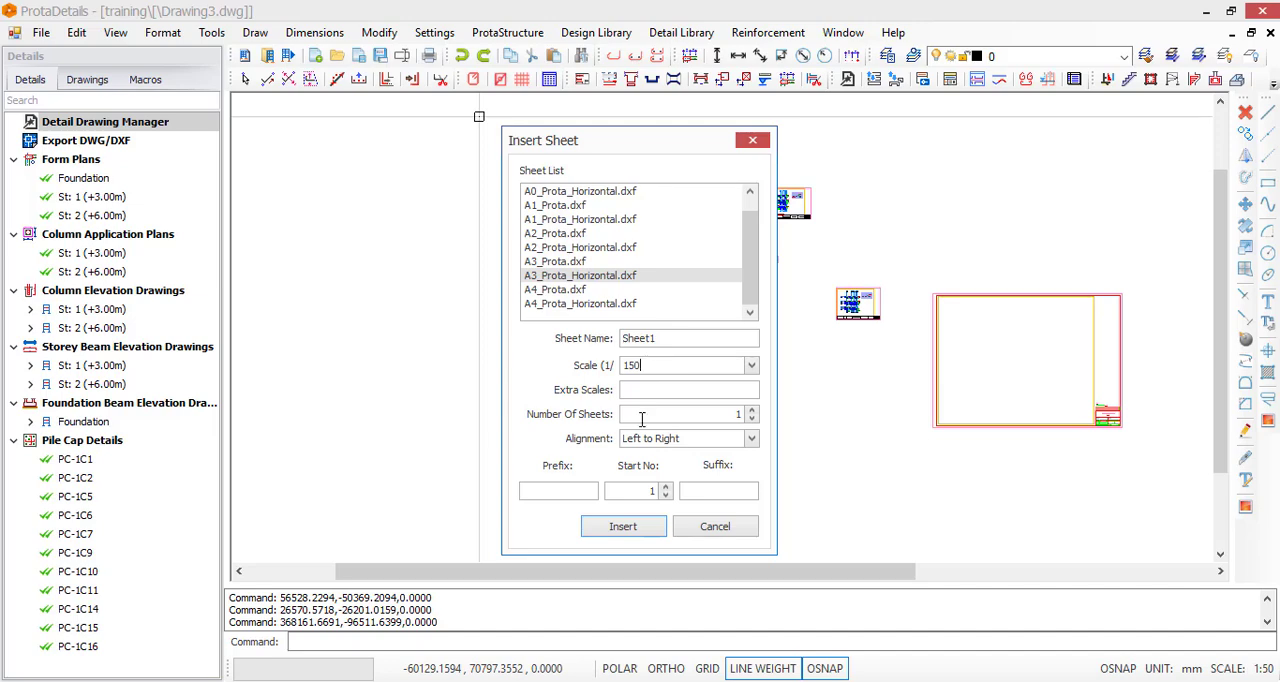
{"action": "left_click", "coordinate": [622, 526]}
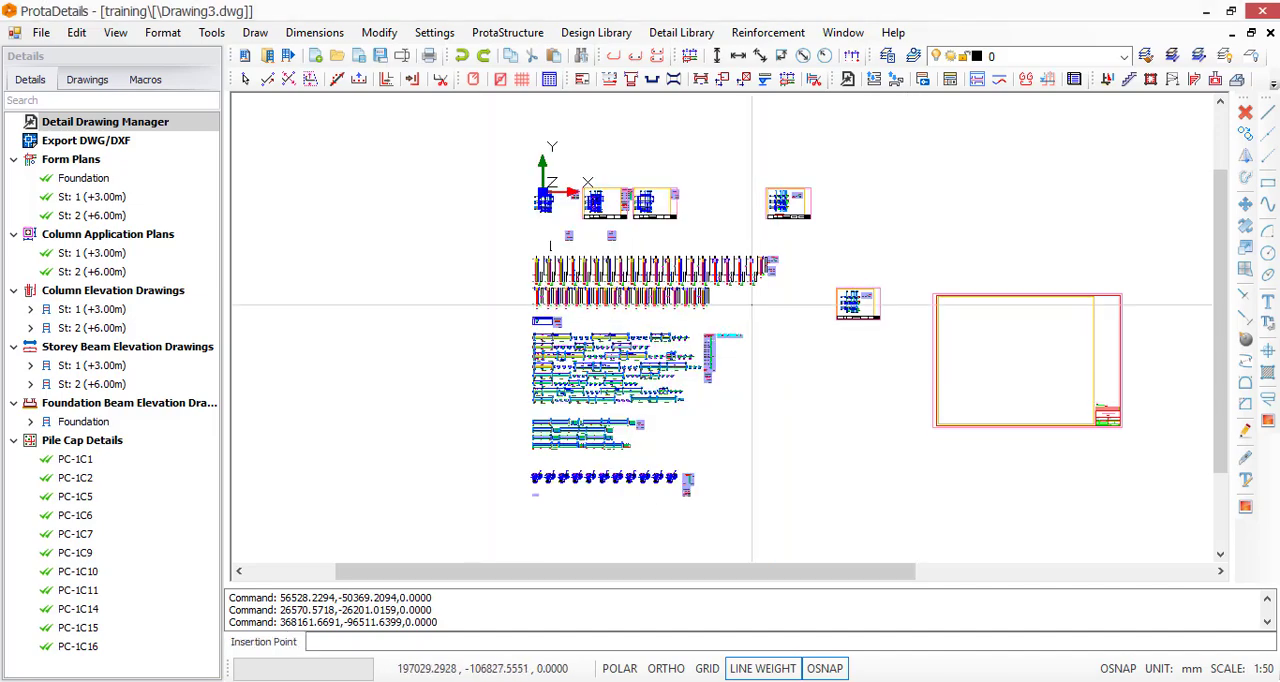
{"action": "scroll", "coordinate": [670, 330], "scroll_direction": "down", "scroll_amount": 2}
{"action": "scroll", "coordinate": [726, 283], "scroll_direction": "down", "scroll_amount": 1}
{"action": "left_click", "coordinate": [966, 245]}
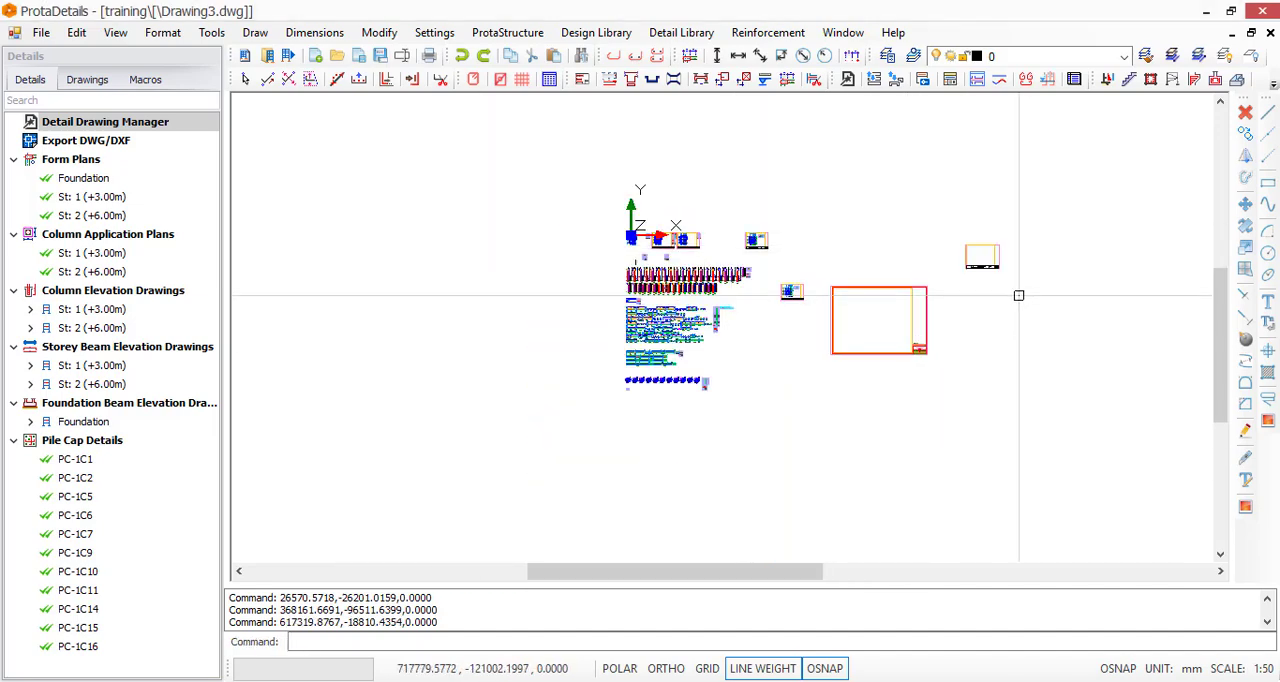
{"action": "scroll", "coordinate": [997, 280], "scroll_direction": "up", "scroll_amount": 3}
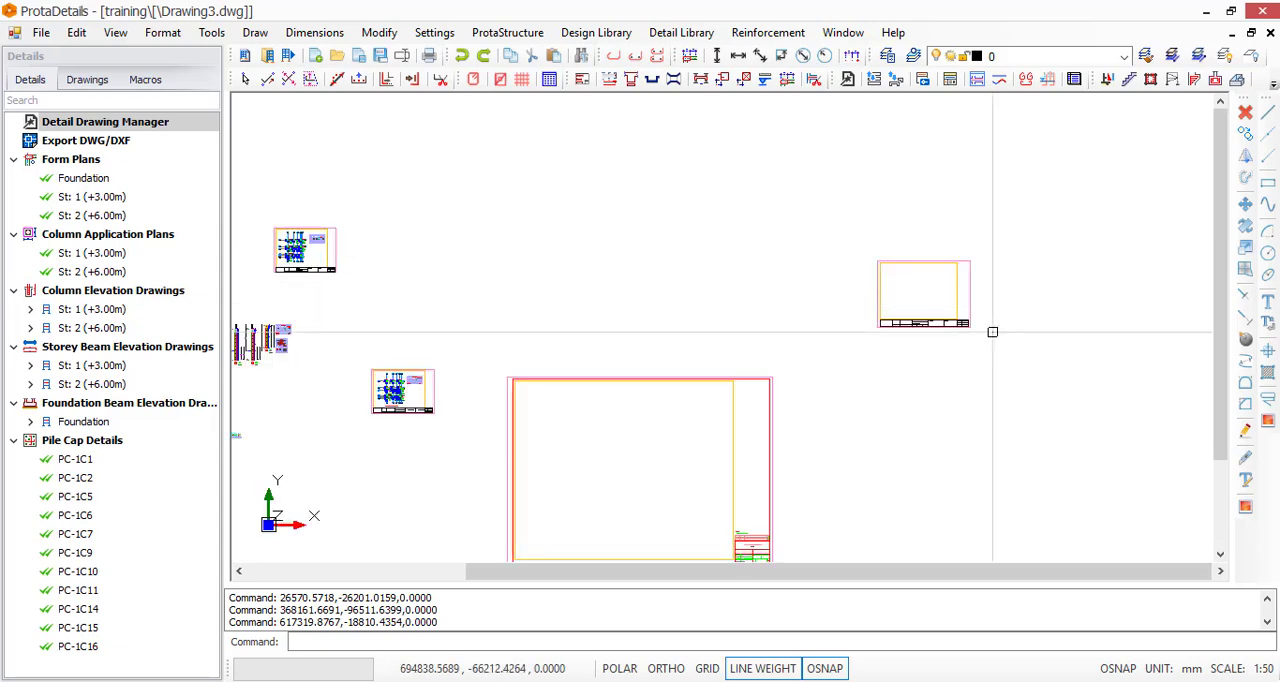
Delete the large empty A0 sheet
{"action": "scroll", "coordinate": [923, 371], "scroll_direction": "down", "scroll_amount": 2}
{"action": "scroll", "coordinate": [932, 392], "scroll_direction": "up", "scroll_amount": 1}
{"action": "key", "text": "Escape"}
{"action": "key", "text": "Escape"}
{"action": "left_click", "coordinate": [878, 328]}
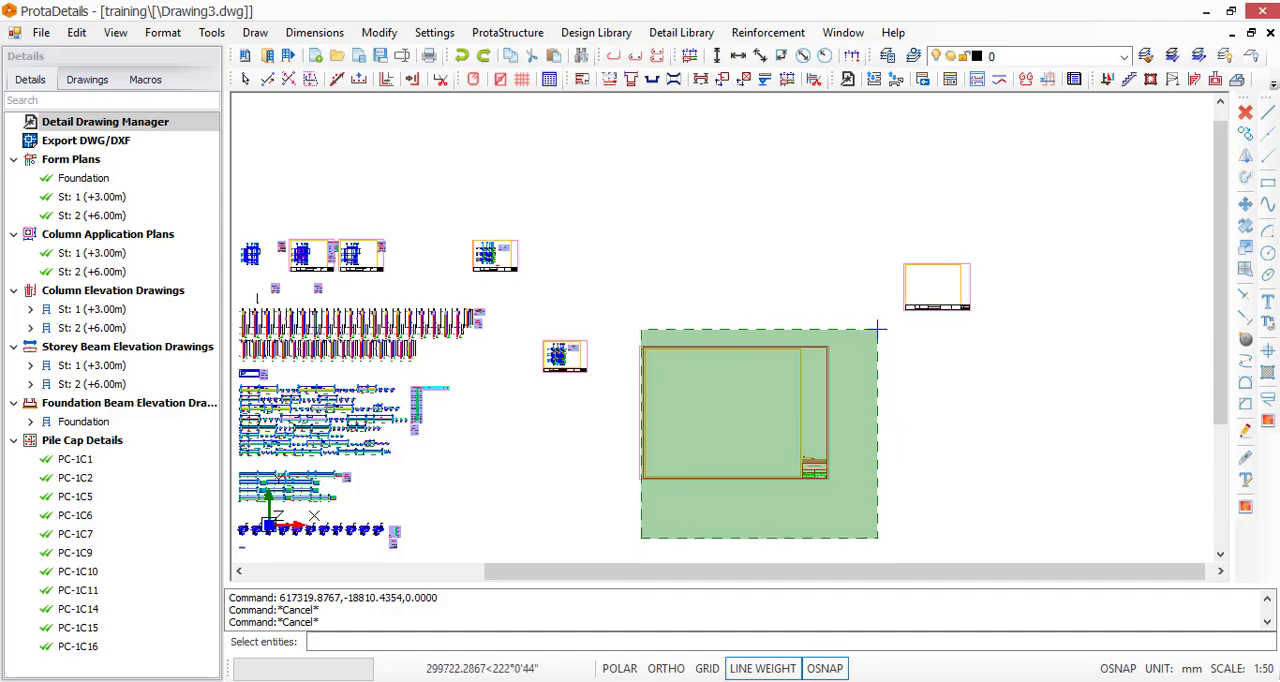
{"action": "left_click", "coordinate": [641, 544]}
{"action": "key", "text": "Delete"}
{"action": "scroll", "coordinate": [545, 335], "scroll_direction": "up", "scroll_amount": 1}
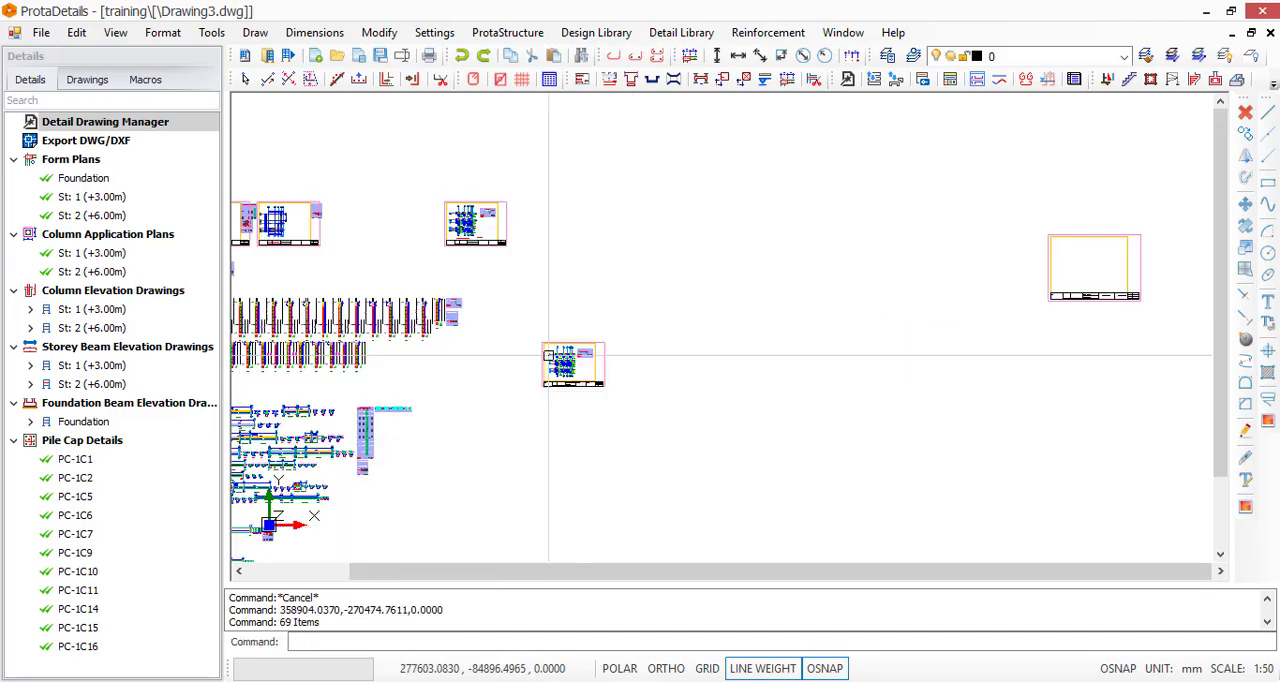
Insert one A0_Prota sheet at scale 1/80 beside the lower column application plan sheet
{"action": "left_click", "coordinate": [582, 80]}
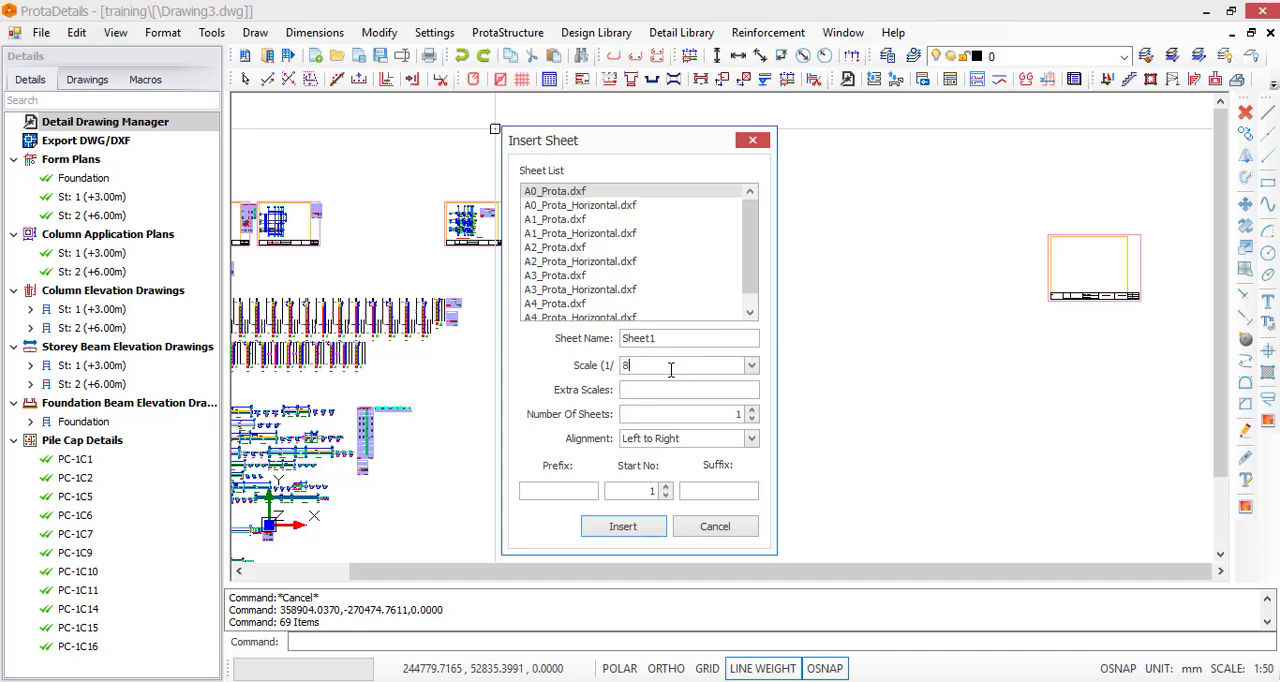
{"action": "left_click", "coordinate": [624, 527]}
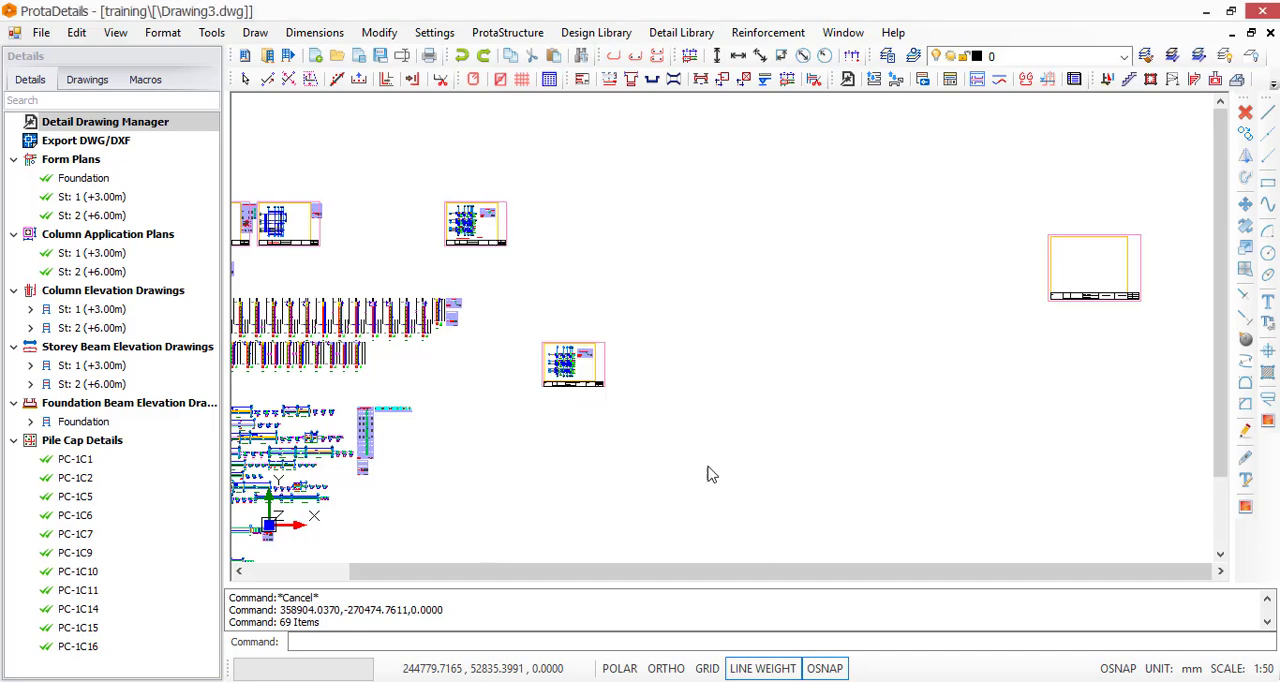
{"action": "left_click", "coordinate": [662, 370]}
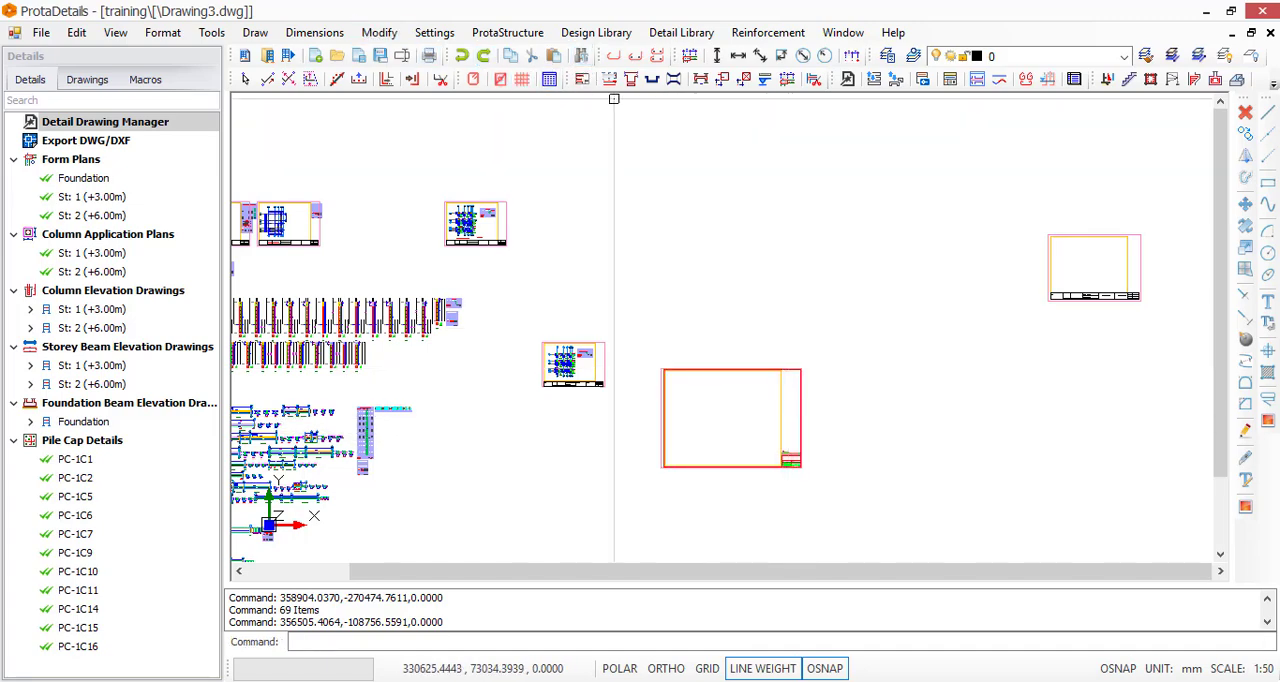
Insert one A3_Prota_Horizontal sheet at scale 1/80 just above the space between the column application plan sheet and the A0 sheet
{"action": "left_click", "coordinate": [580, 81]}
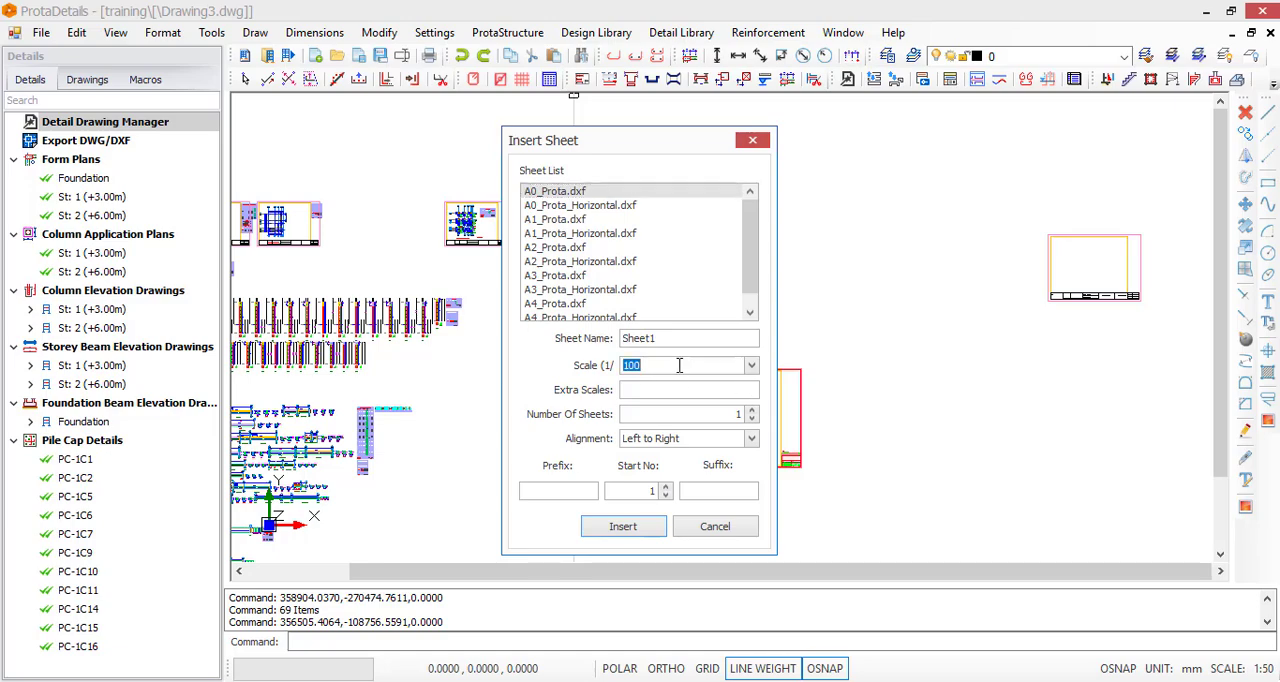
{"action": "left_click", "coordinate": [595, 290]}
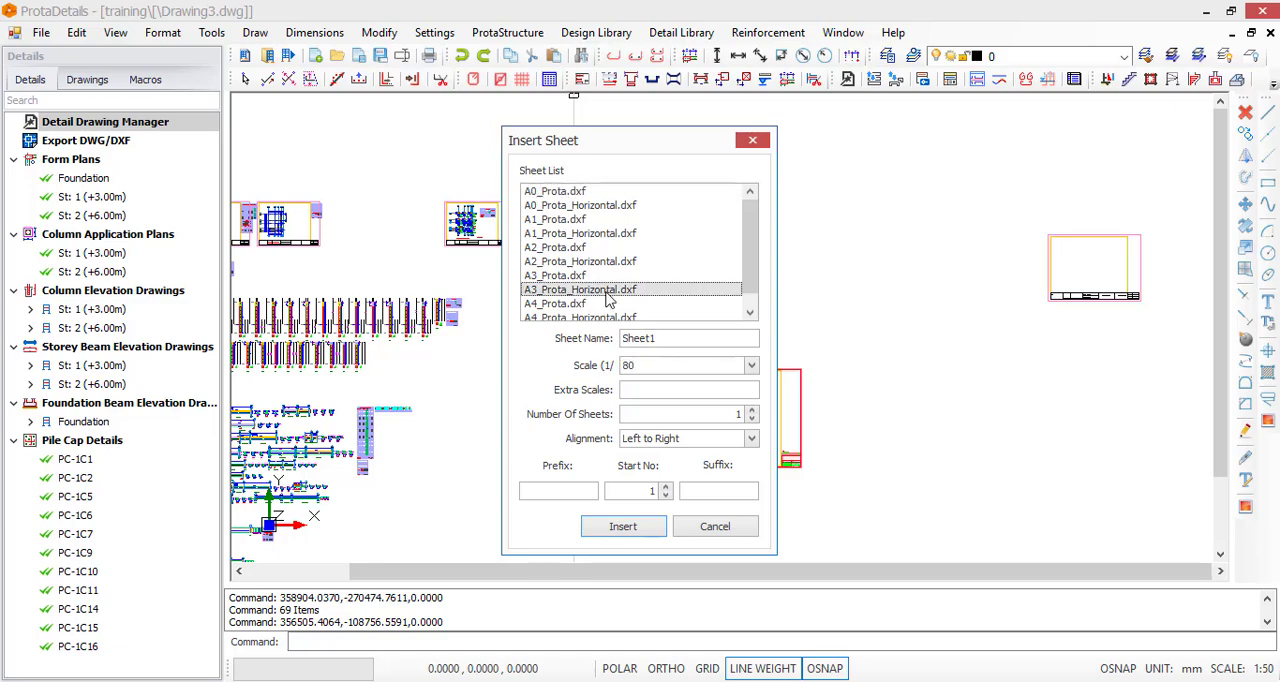
{"action": "left_click", "coordinate": [621, 533]}
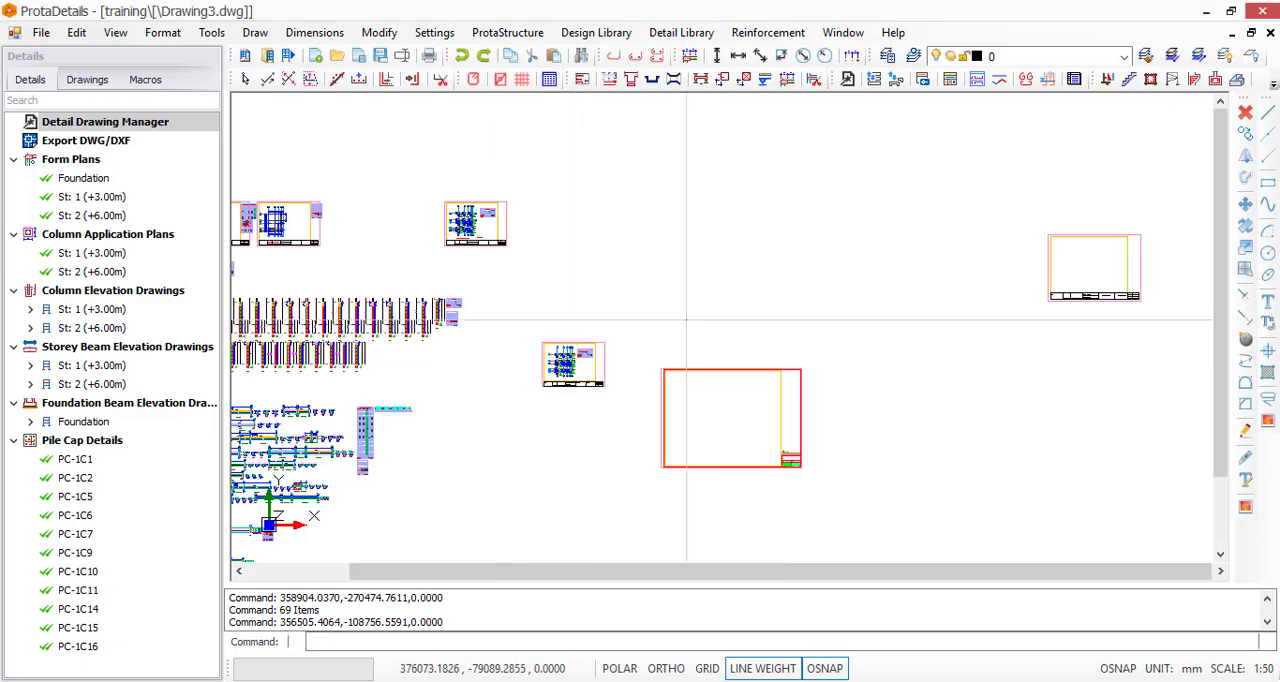
{"action": "scroll", "coordinate": [588, 338], "scroll_direction": "up", "scroll_amount": 3}
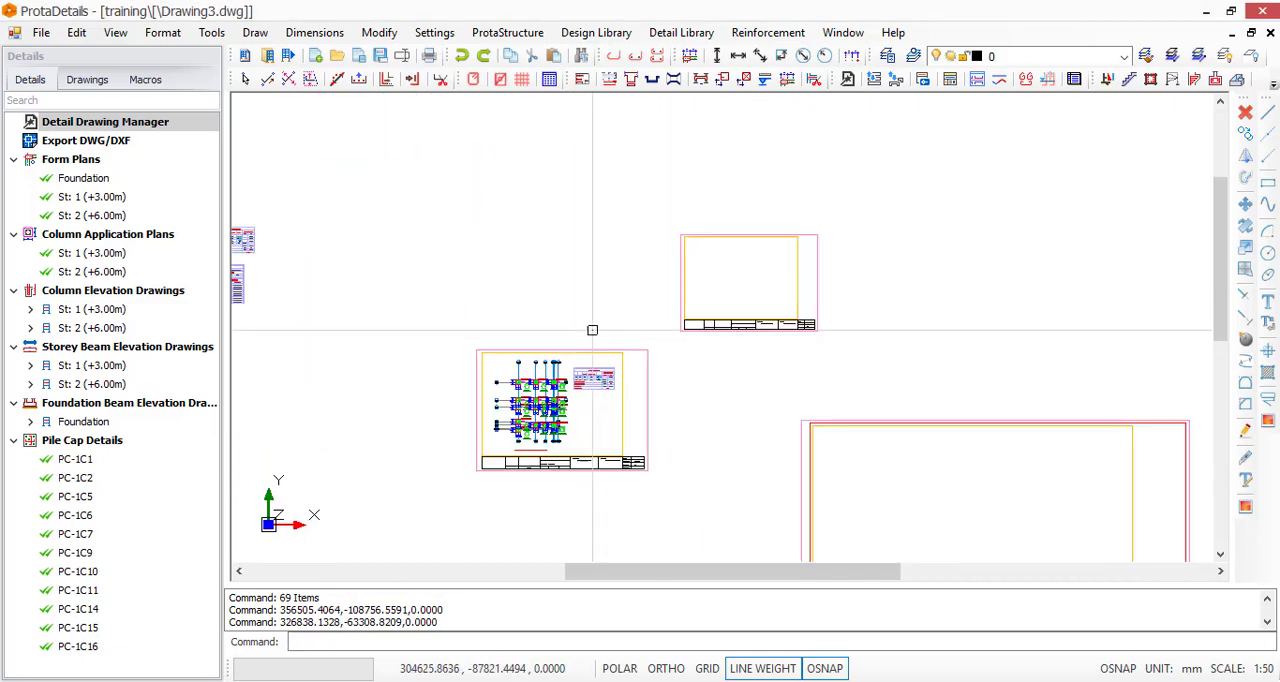
{"action": "scroll", "coordinate": [962, 350], "scroll_direction": "down", "scroll_amount": 1}
{"action": "scroll", "coordinate": [968, 351], "scroll_direction": "down", "scroll_amount": 3}
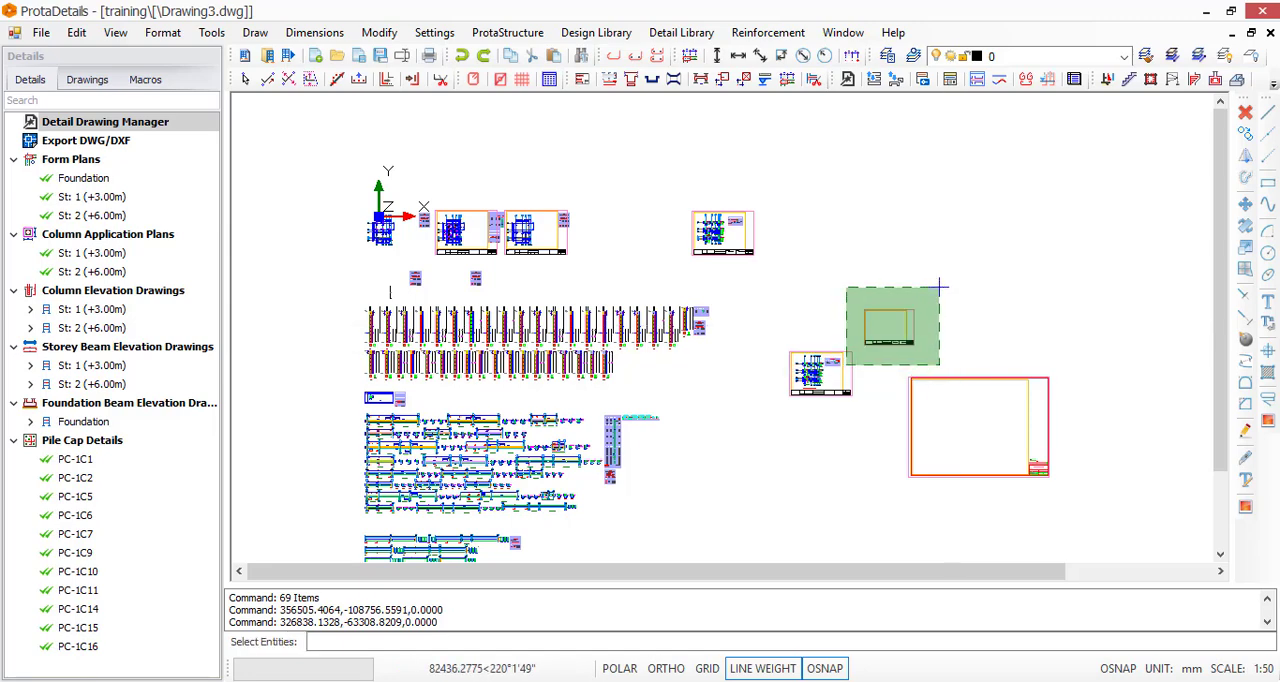
{"action": "left_click", "coordinate": [856, 359]}
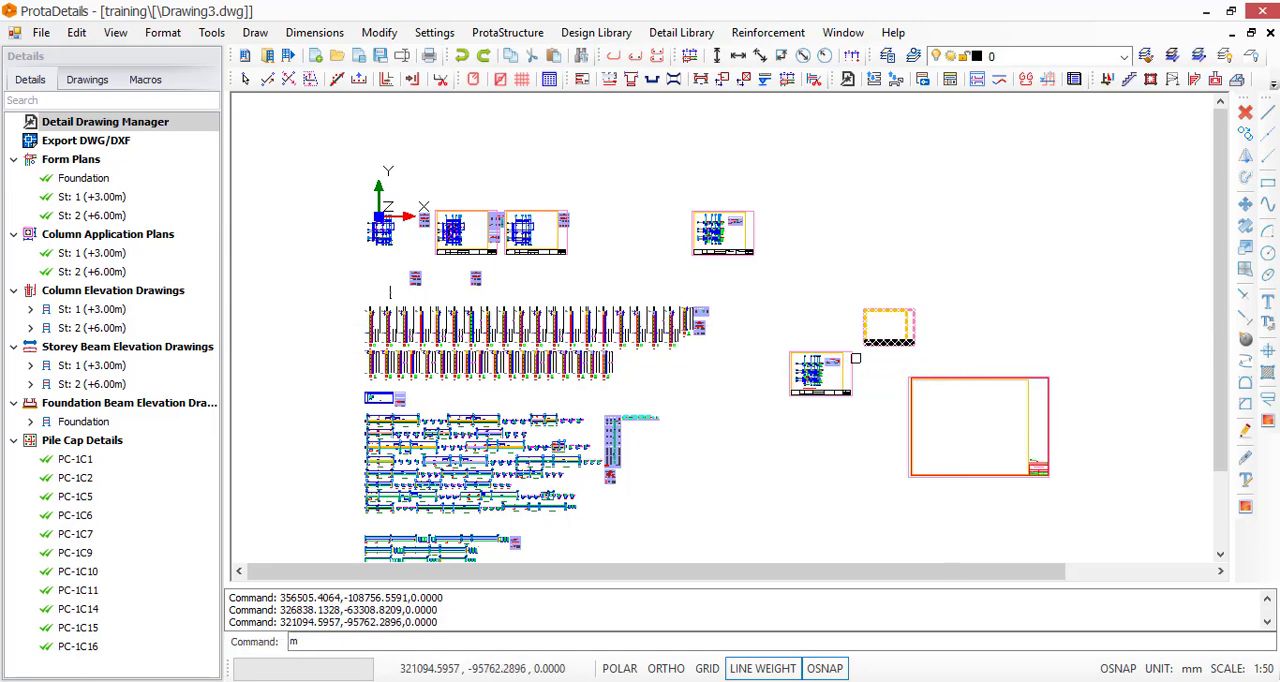
{"action": "key", "text": "Escape"}
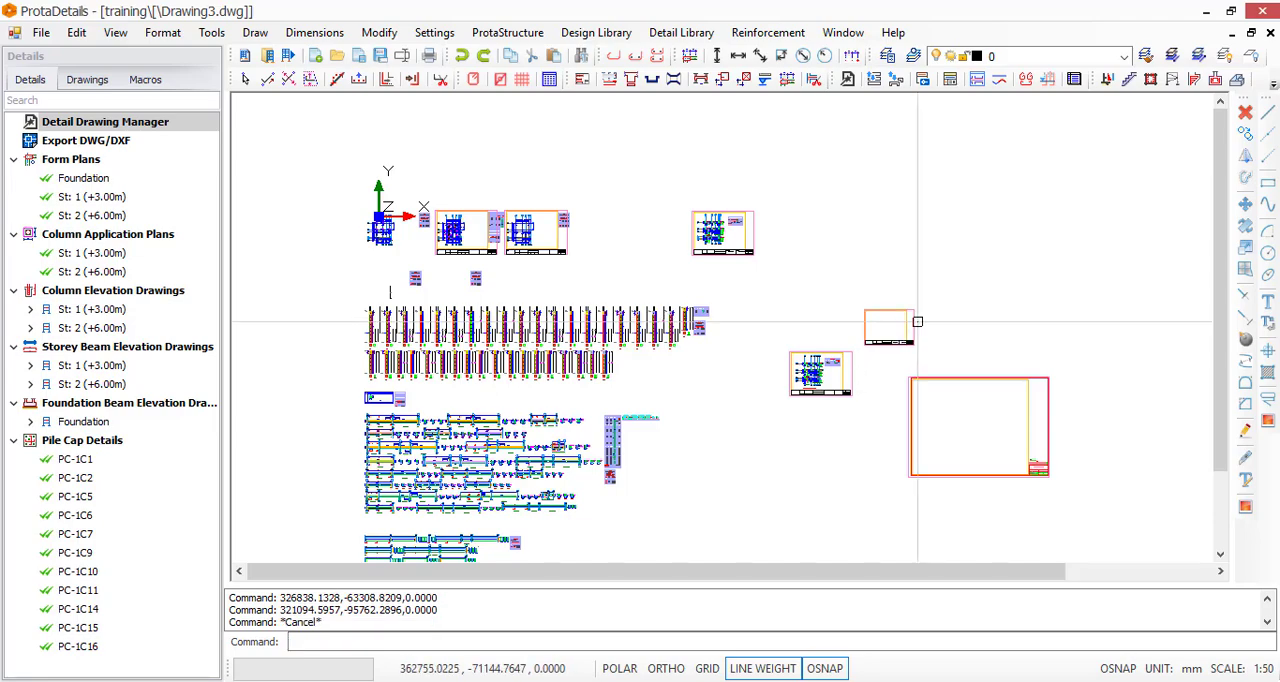
Move the empty A3 sheet from beside the A0 sheet so that it frames the foundation form plan at the origin
{"action": "scroll", "coordinate": [903, 346], "scroll_direction": "up", "scroll_amount": 2}
{"action": "left_click", "coordinate": [834, 352]}
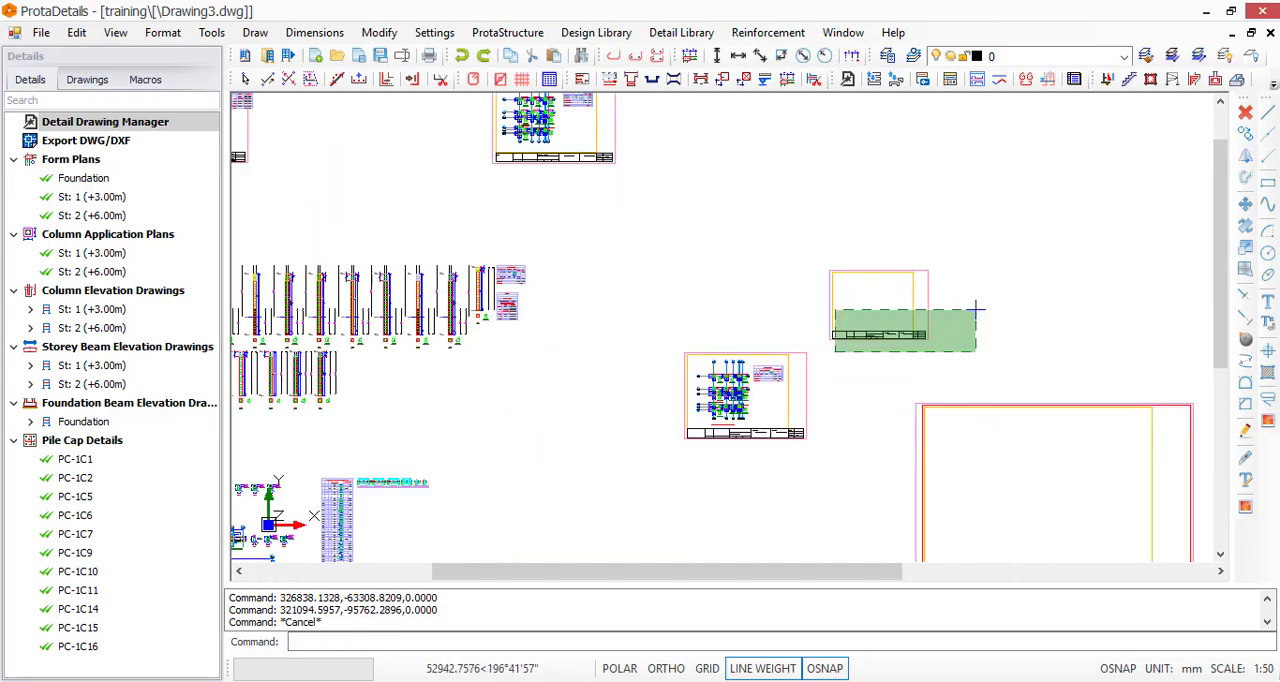
{"action": "left_click", "coordinate": [976, 309]}
{"action": "type", "text": "m"}
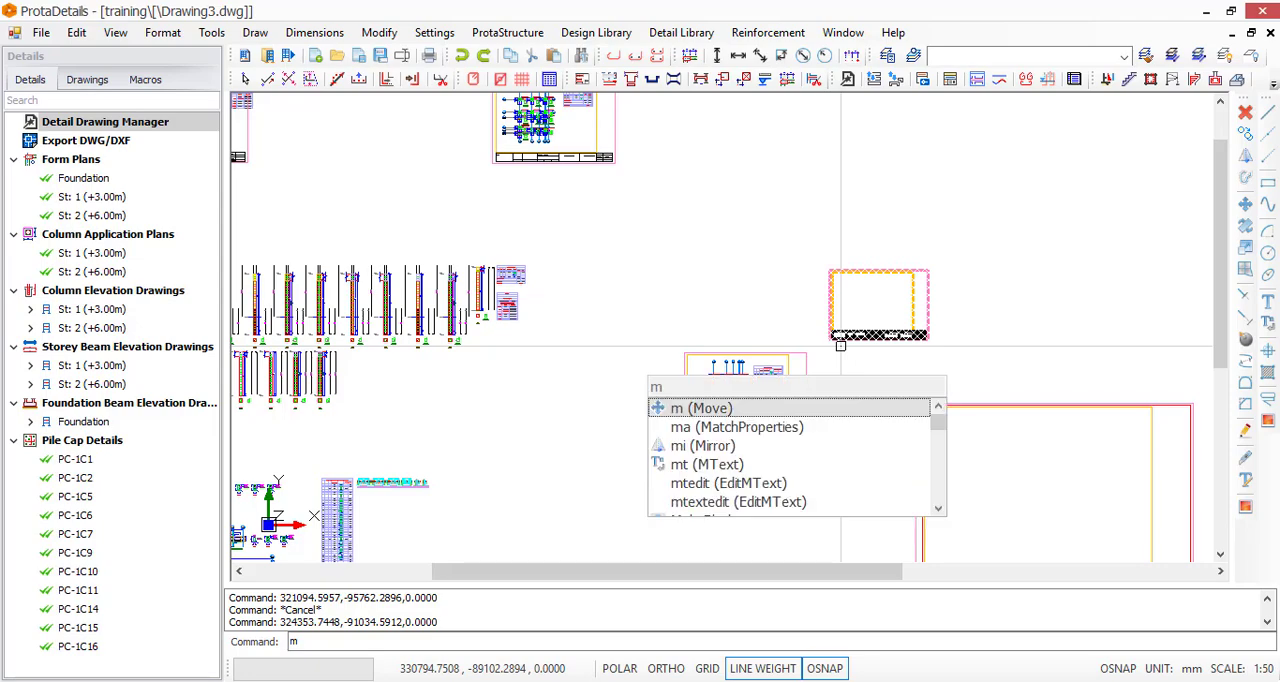
{"action": "key", "text": "Return"}
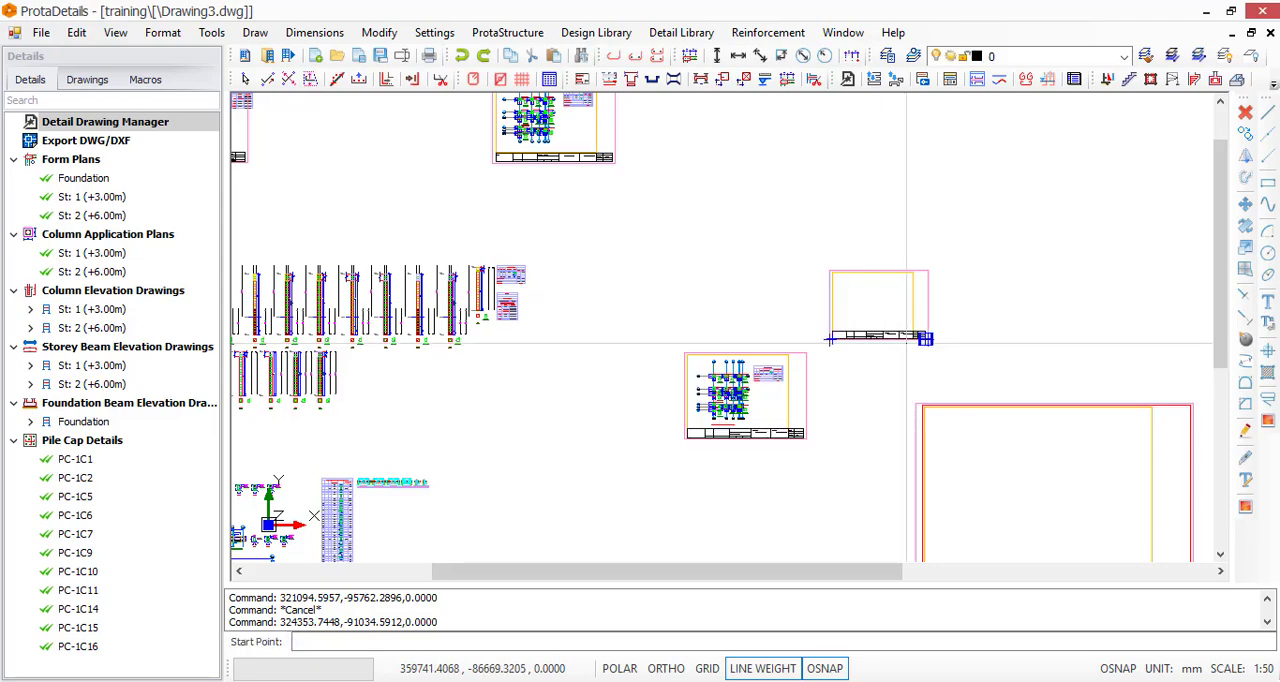
{"action": "scroll", "coordinate": [927, 334], "scroll_direction": "up", "scroll_amount": 2}
{"action": "scroll", "coordinate": [930, 336], "scroll_direction": "up", "scroll_amount": 5}
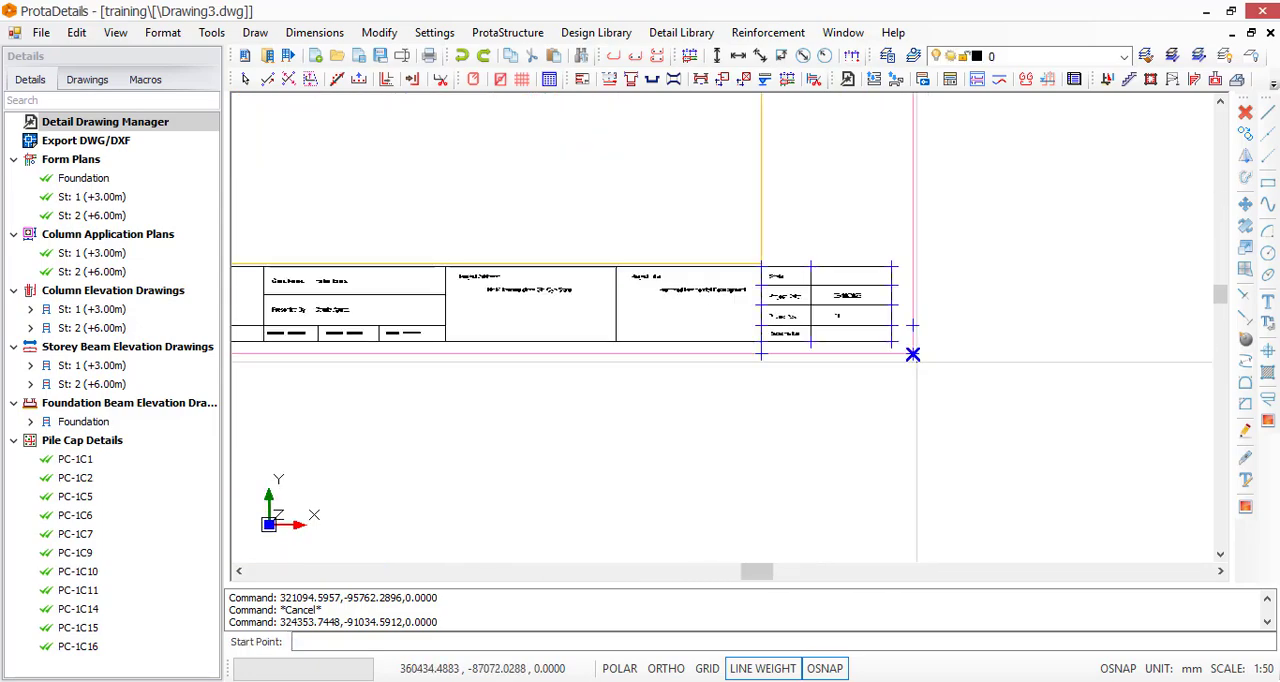
{"action": "left_click", "coordinate": [910, 346]}
{"action": "scroll", "coordinate": [910, 346], "scroll_direction": "down", "scroll_amount": 8}
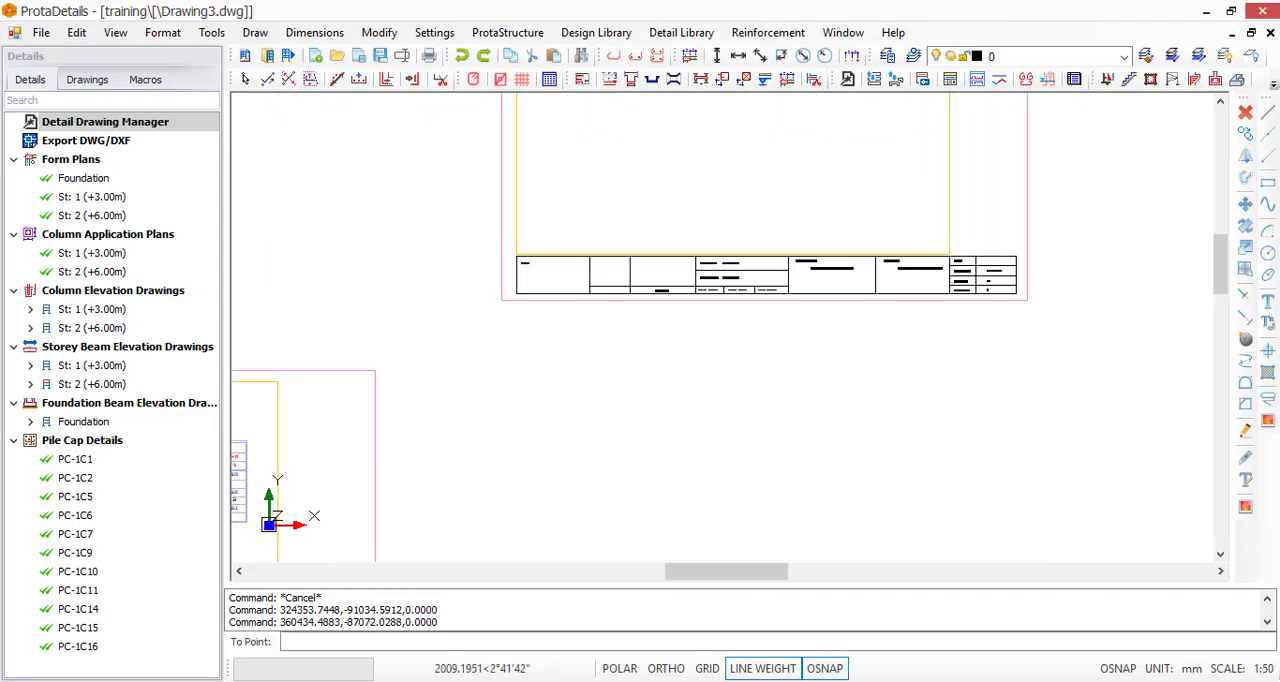
{"action": "scroll", "coordinate": [985, 401], "scroll_direction": "down", "scroll_amount": 2}
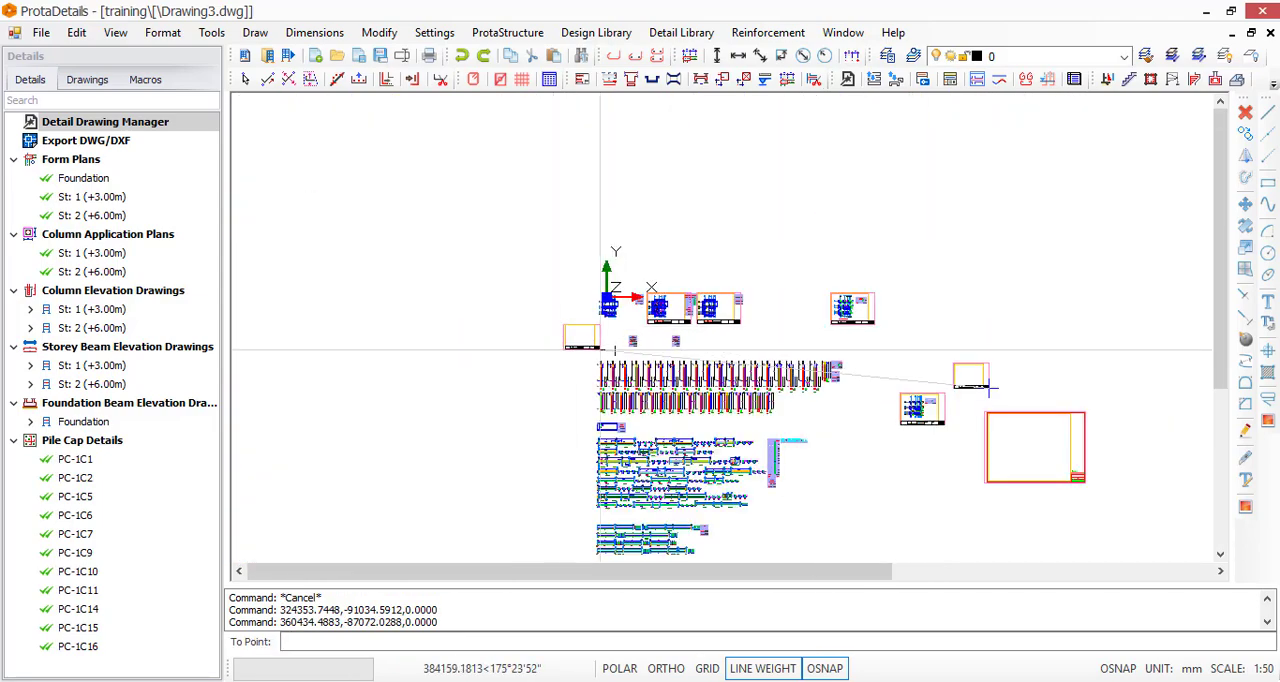
{"action": "scroll", "coordinate": [606, 347], "scroll_direction": "up", "scroll_amount": 4}
{"action": "scroll", "coordinate": [655, 283], "scroll_direction": "up", "scroll_amount": 1}
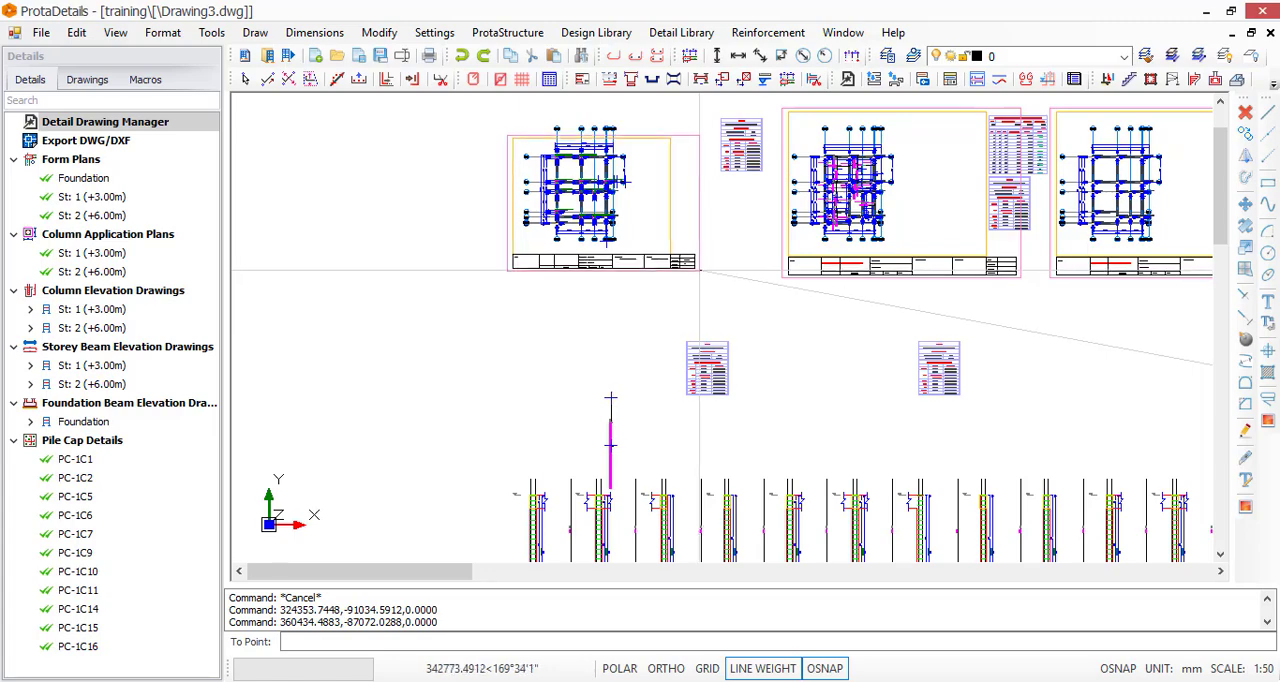
{"action": "left_click", "coordinate": [610, 398]}
Examine how the foundation form plan and its upper axis labels fit inside the A3 sheet frame
{"action": "scroll", "coordinate": [558, 130], "scroll_direction": "up", "scroll_amount": 4}
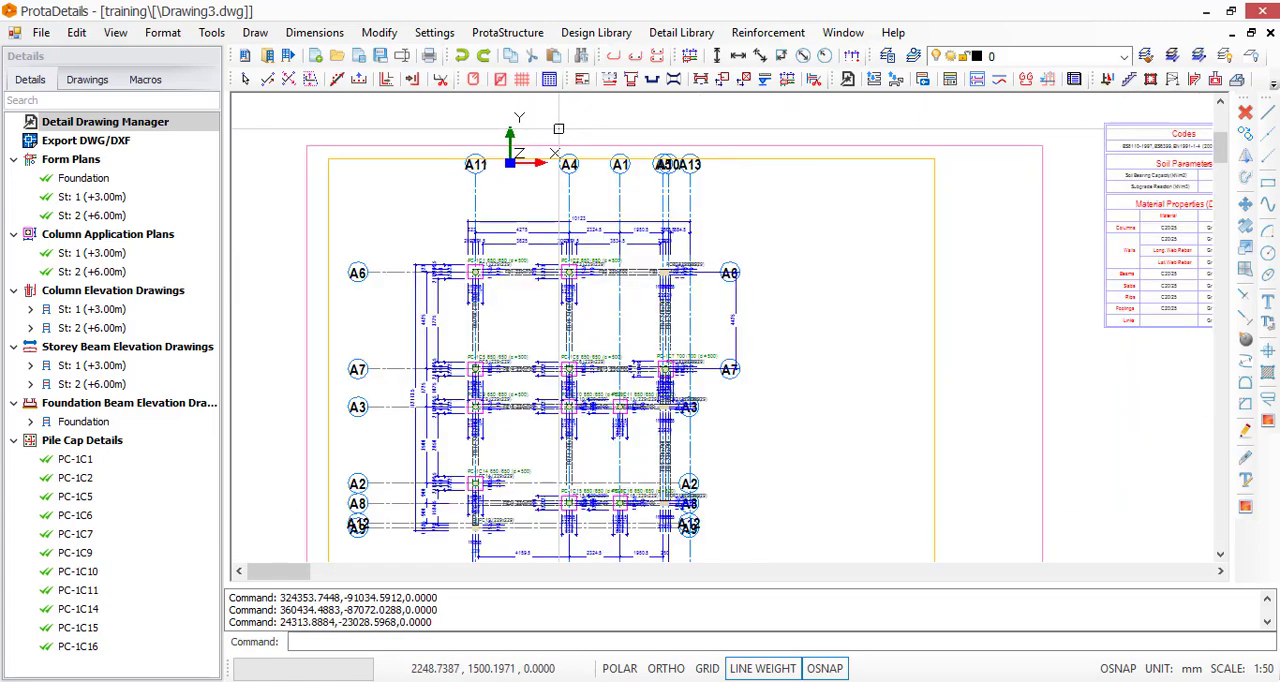
{"action": "scroll", "coordinate": [558, 130], "scroll_direction": "up", "scroll_amount": 1}
{"action": "key", "text": "Escape"}
{"action": "key", "text": "Escape"}
{"action": "key", "text": "Escape"}
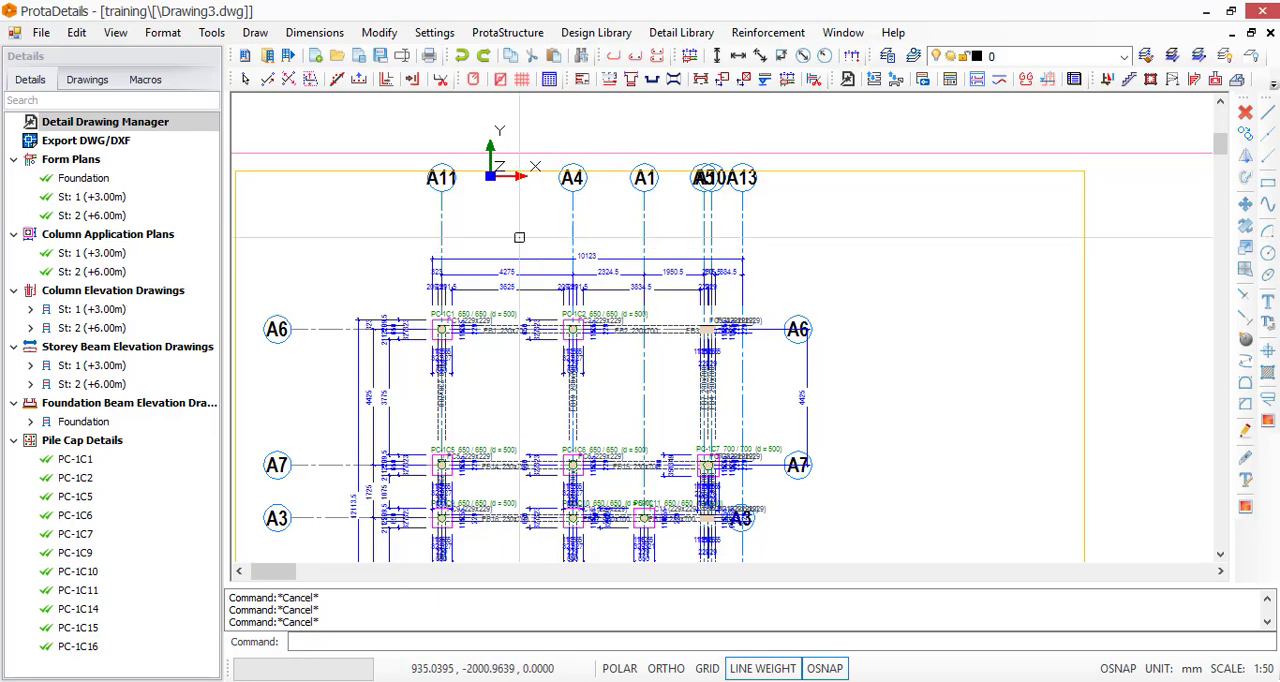
{"action": "left_click", "coordinate": [351, 110]}
{"action": "left_click", "coordinate": [863, 229]}
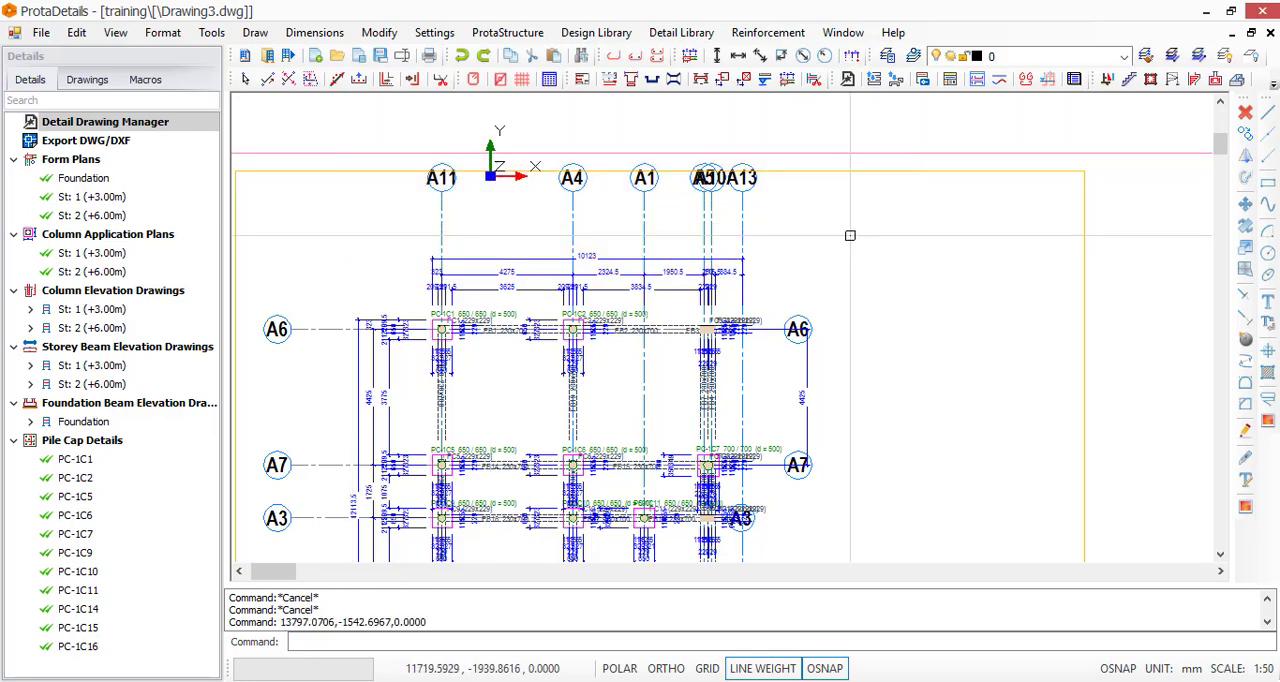
{"action": "scroll", "coordinate": [466, 158], "scroll_direction": "up", "scroll_amount": 2}
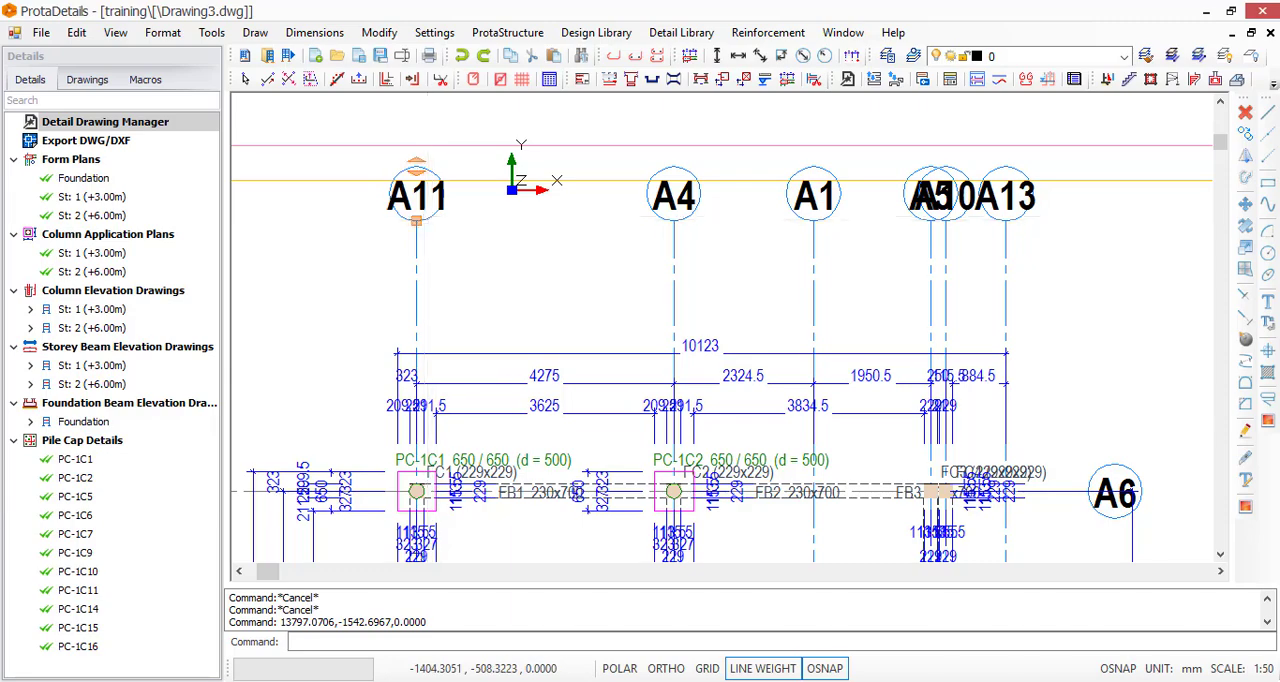
{"action": "scroll", "coordinate": [454, 201], "scroll_direction": "down", "scroll_amount": 2}
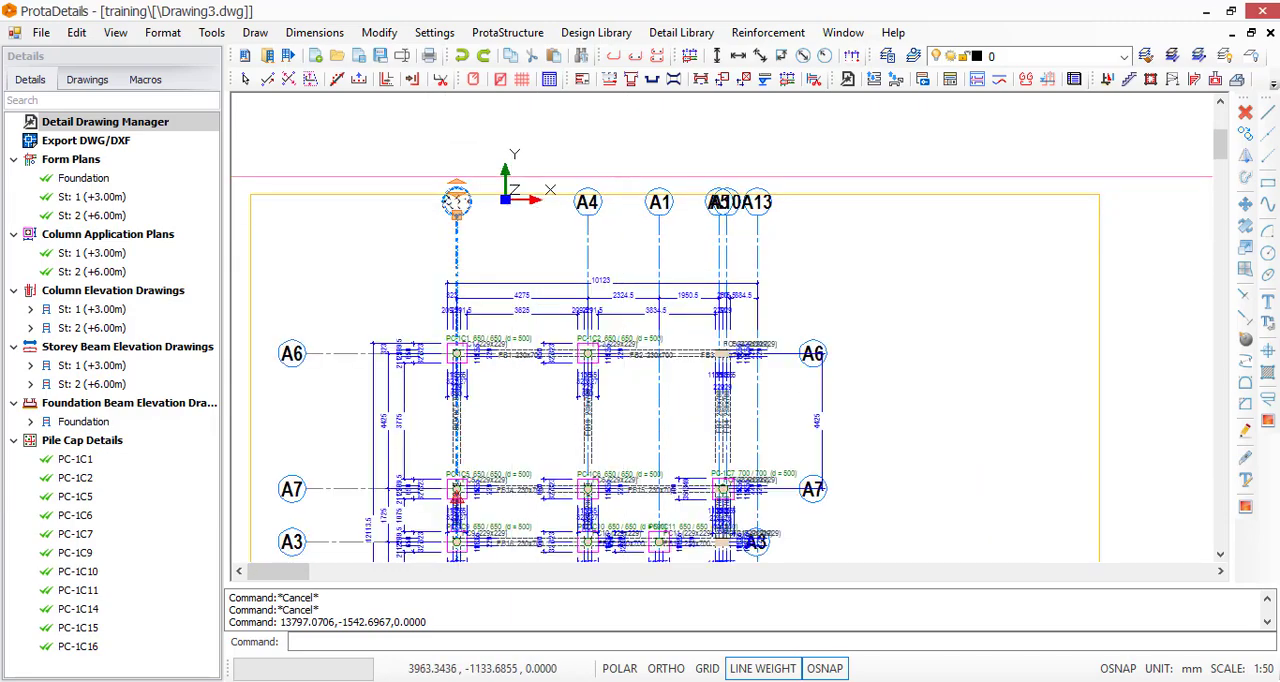
{"action": "scroll", "coordinate": [610, 212], "scroll_direction": "down", "scroll_amount": 1}
{"action": "scroll", "coordinate": [767, 297], "scroll_direction": "down", "scroll_amount": 2}
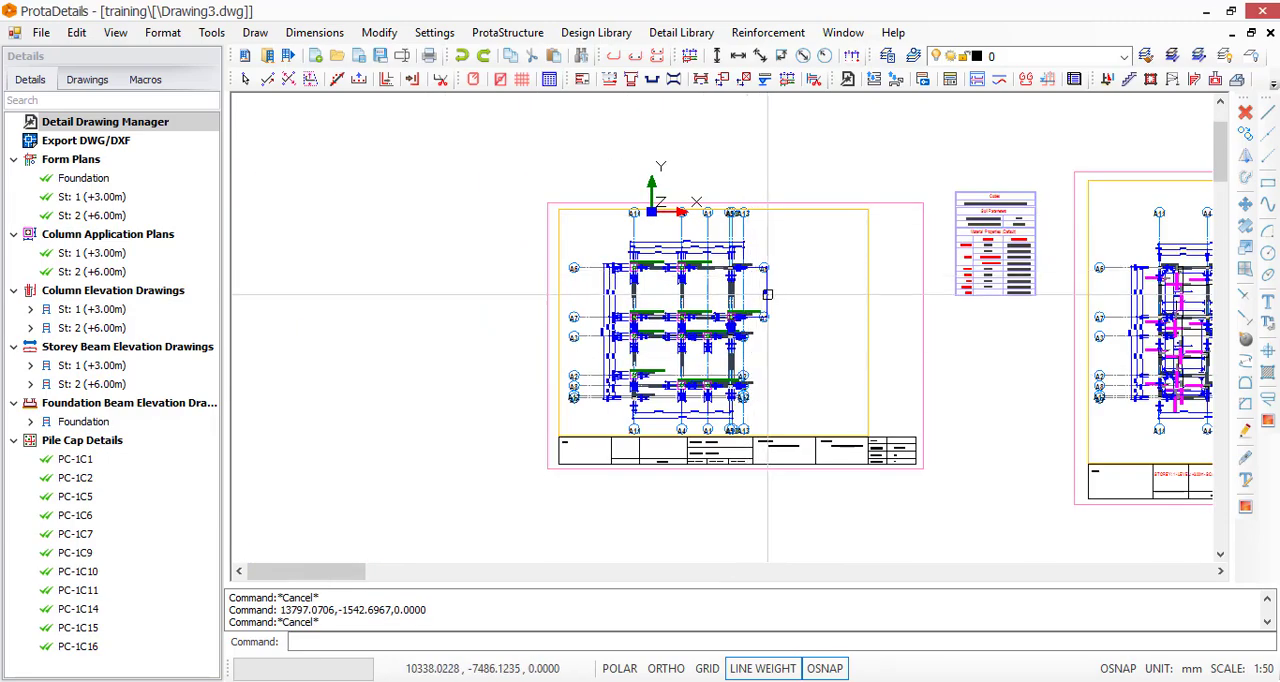
{"action": "scroll", "coordinate": [785, 238], "scroll_direction": "up", "scroll_amount": 2}
{"action": "scroll", "coordinate": [760, 230], "scroll_direction": "down", "scroll_amount": 1}
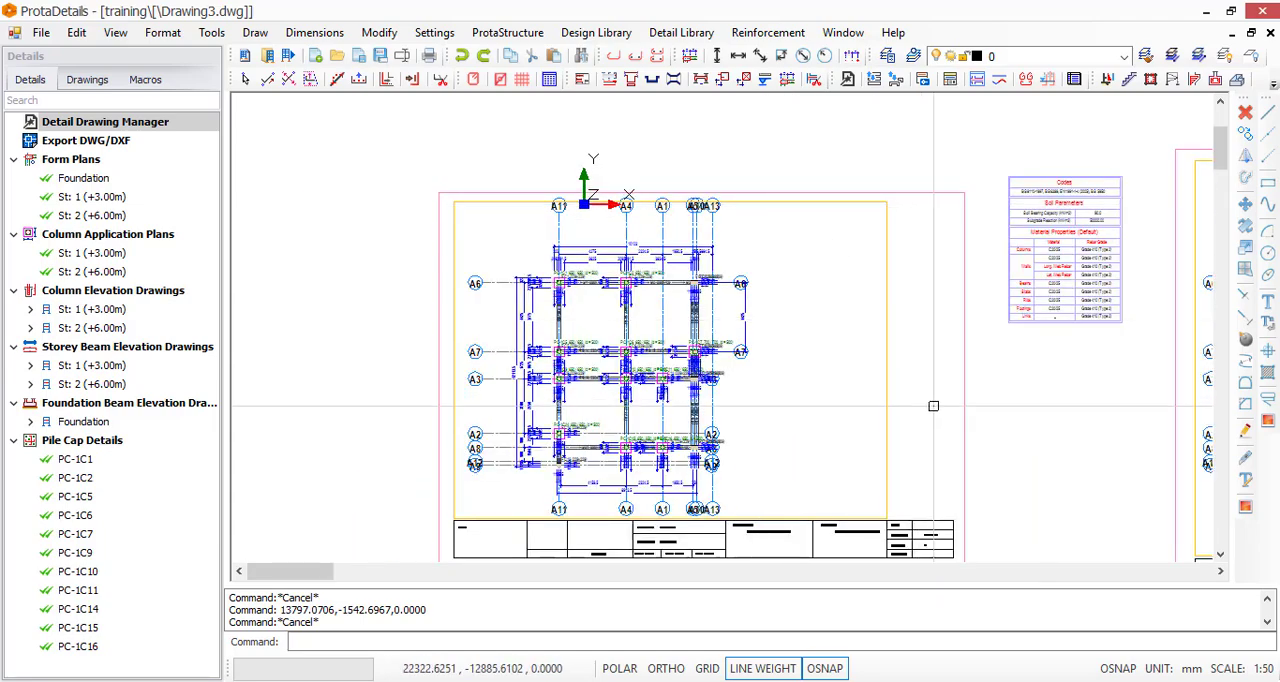
{"action": "scroll", "coordinate": [760, 250], "scroll_direction": "down", "scroll_amount": 2}
{"action": "scroll", "coordinate": [880, 245], "scroll_direction": "up", "scroll_amount": 1}
{"action": "left_click", "coordinate": [959, 240]}
{"action": "left_click_drag", "start_coordinate": [846, 165], "coordinate": [992, 343]}
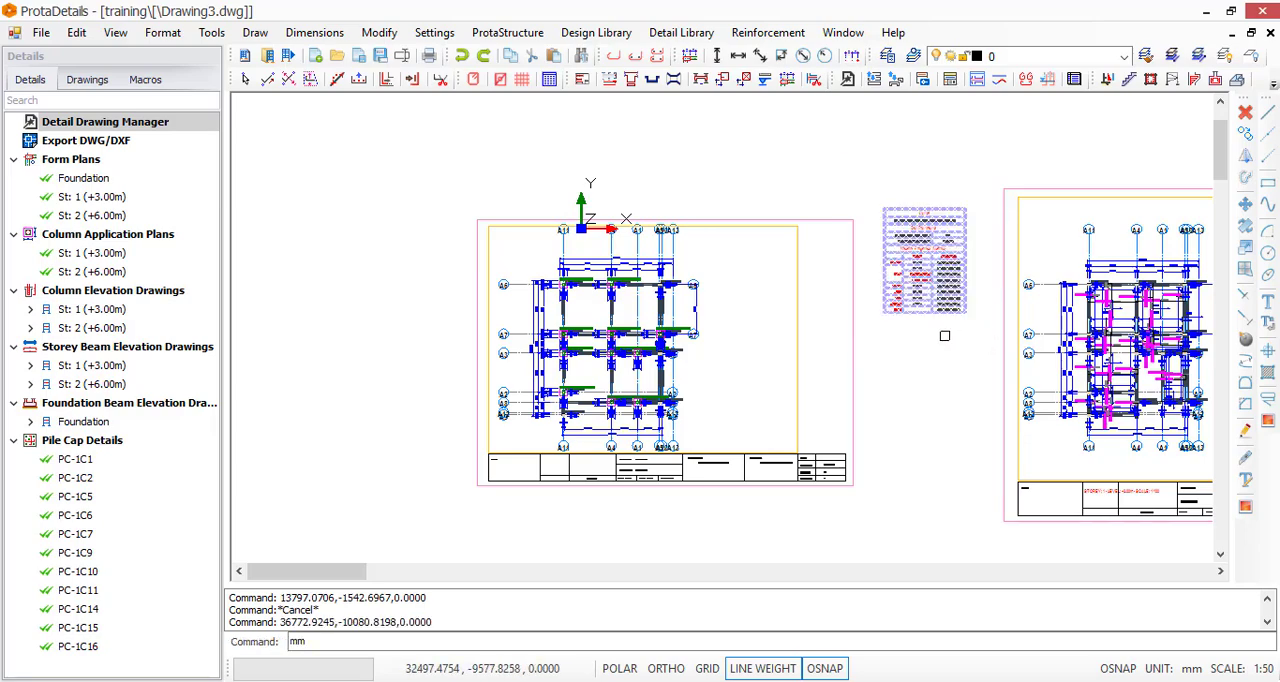
{"action": "key", "text": "Escape"}
{"action": "key", "text": "Escape"}
{"action": "key", "text": "Escape"}
{"action": "left_click_drag", "start_coordinate": [915, 287], "coordinate": [980, 298]}
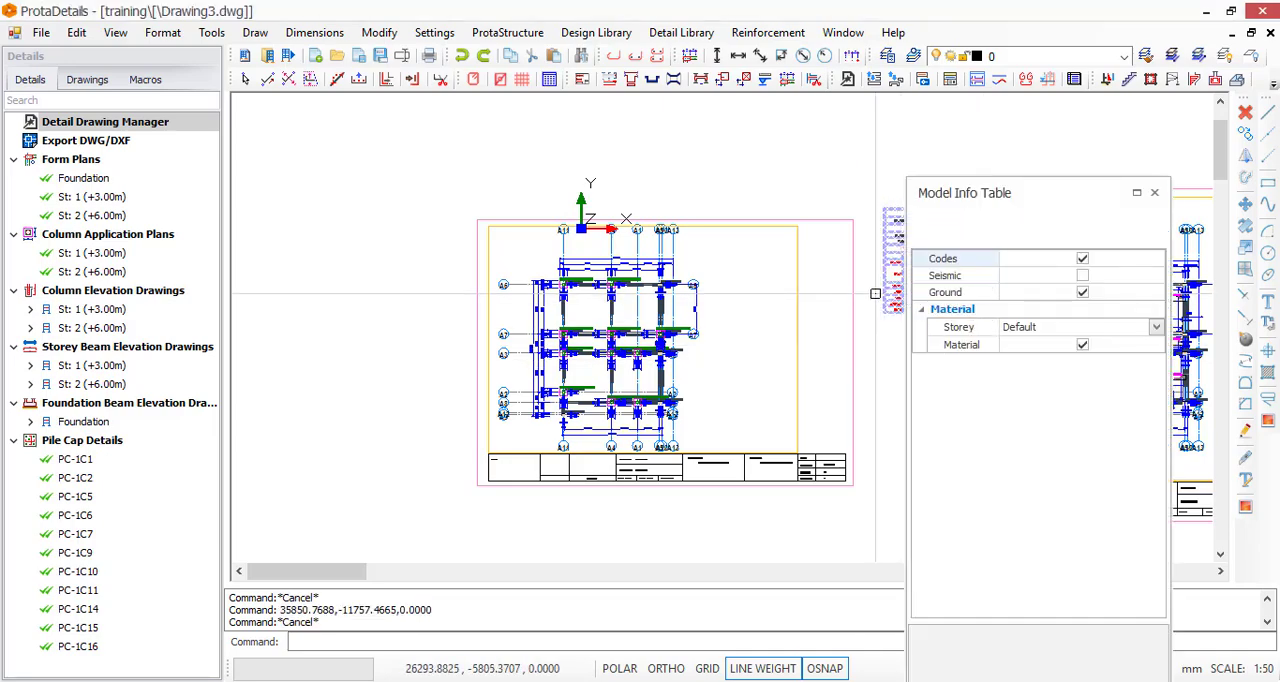
{"action": "key", "text": "Escape"}
Move the foundation's model info table into the A3 sheet beside the form plan and close its properties window
{"action": "left_click_drag", "start_coordinate": [866, 186], "coordinate": [984, 356]}
{"action": "type", "text": "m"}
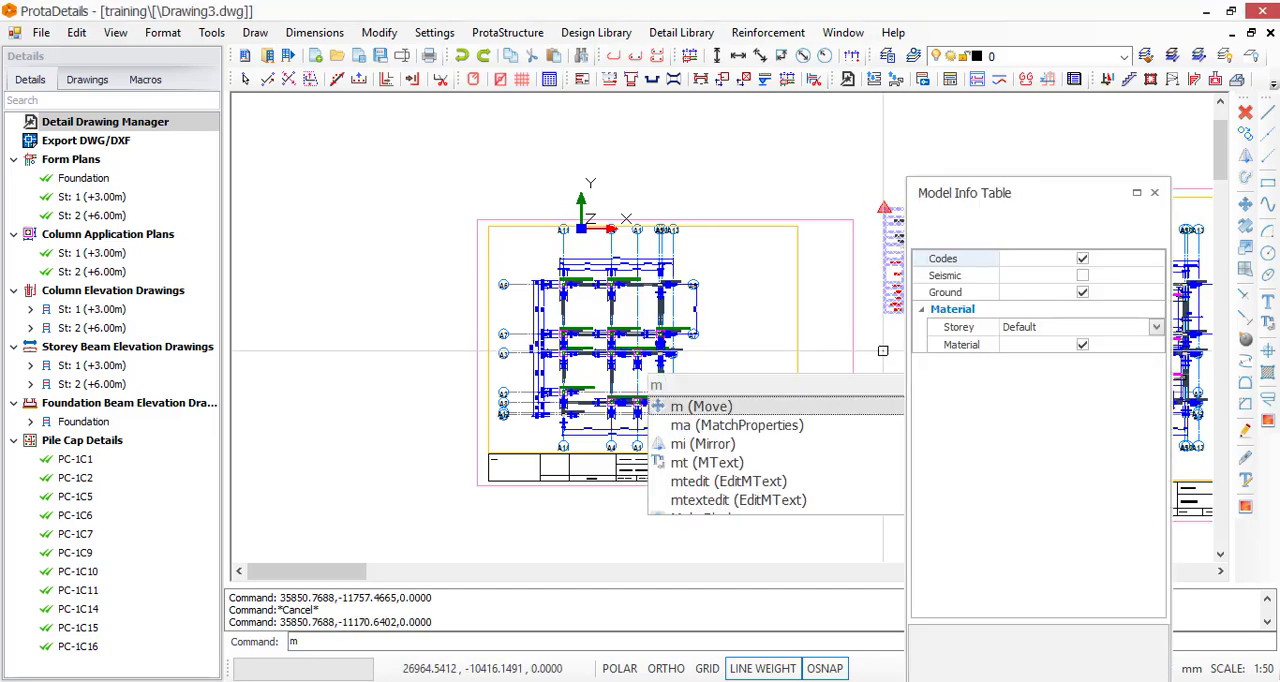
{"action": "left_click", "coordinate": [843, 407]}
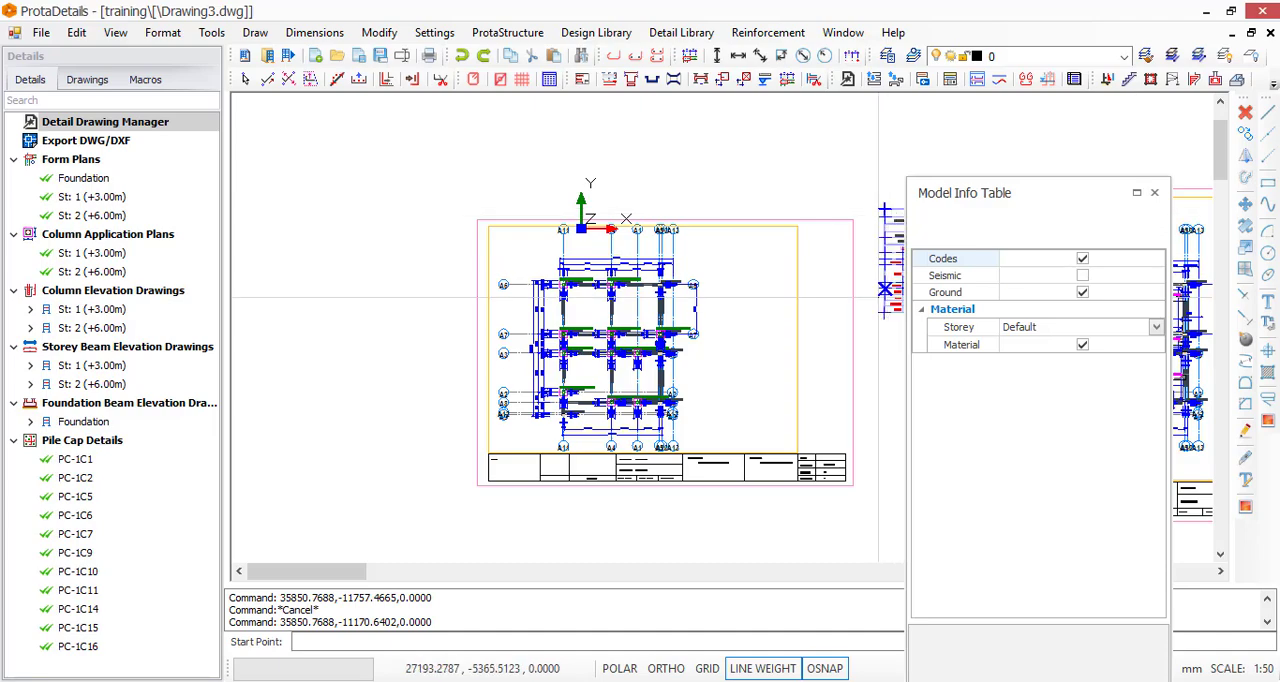
{"action": "left_click", "coordinate": [885, 314]}
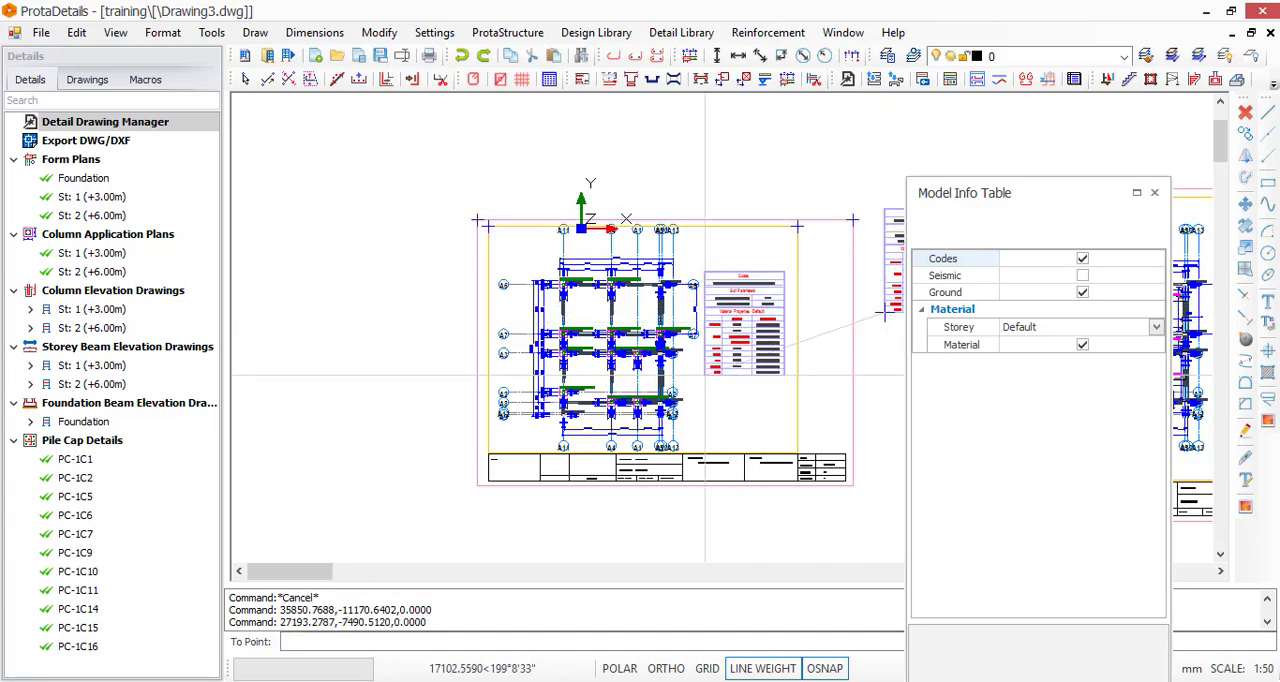
{"action": "scroll", "coordinate": [708, 378], "scroll_direction": "up", "scroll_amount": 1}
{"action": "left_click", "coordinate": [711, 391]}
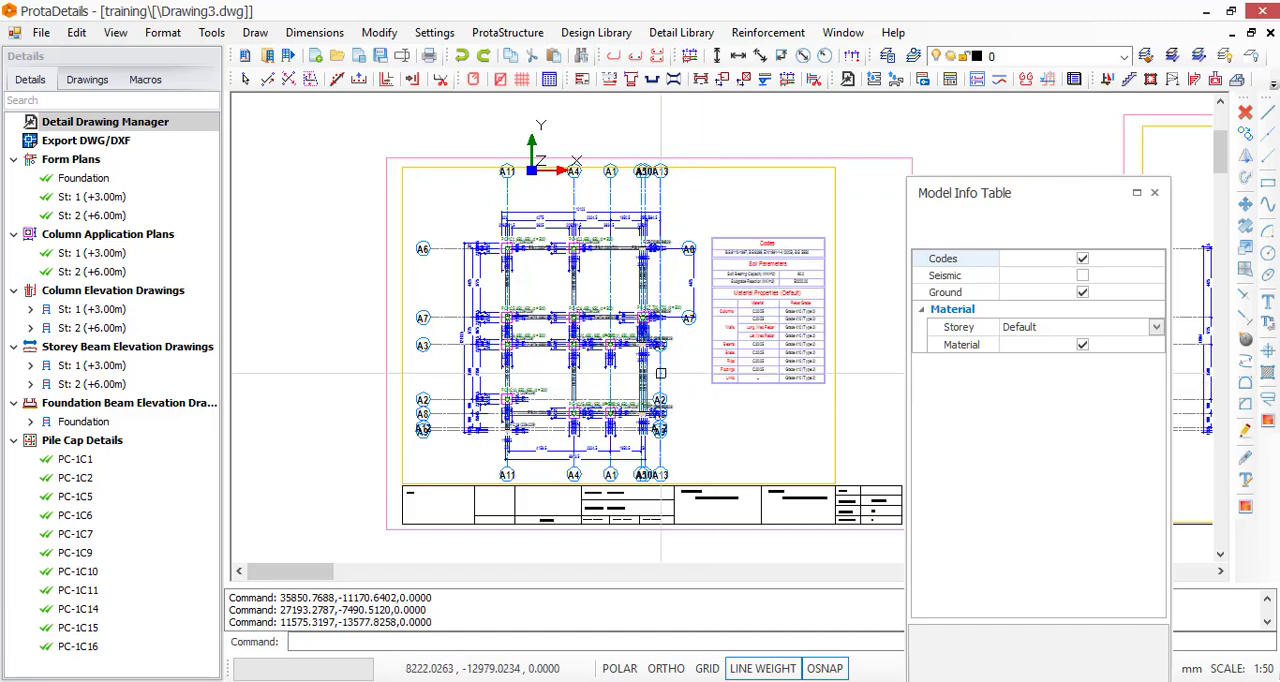
{"action": "scroll", "coordinate": [573, 201], "scroll_direction": "down", "scroll_amount": 3}
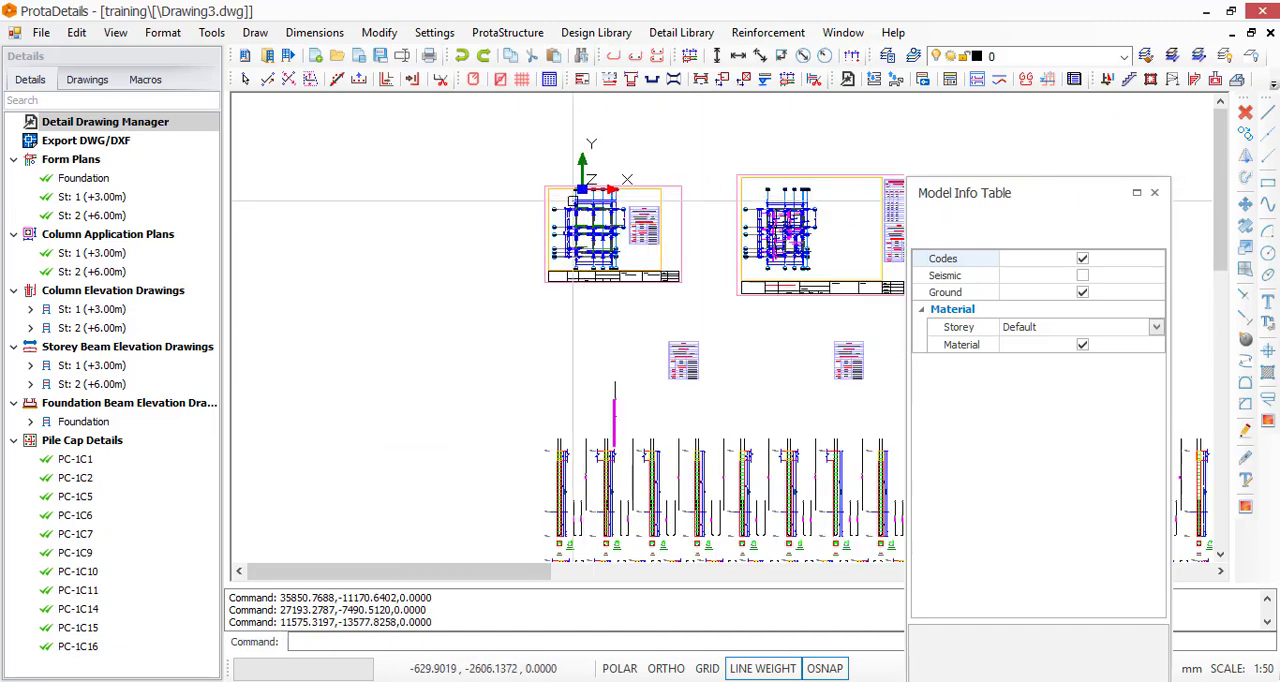
{"action": "left_click", "coordinate": [1153, 193]}
Collapse the Pile Cap Details group in the details tree
{"action": "scroll", "coordinate": [953, 291], "scroll_direction": "down", "scroll_amount": 5}
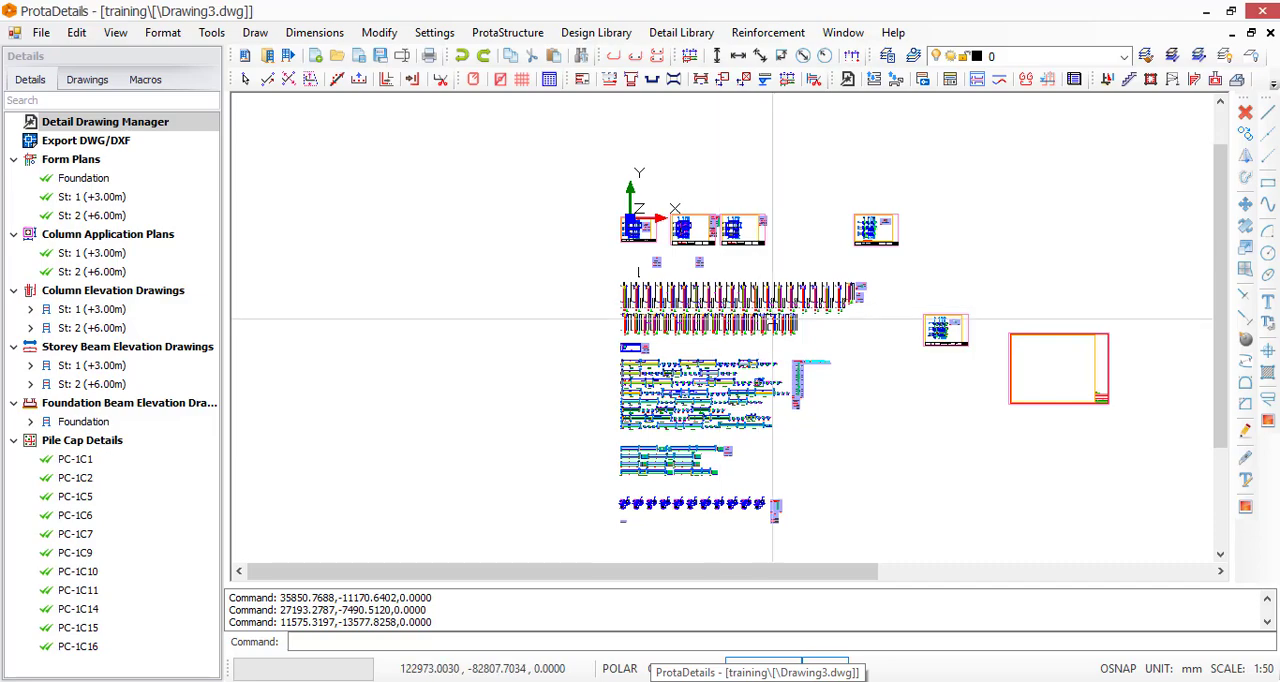
{"action": "left_click", "coordinate": [14, 440]}
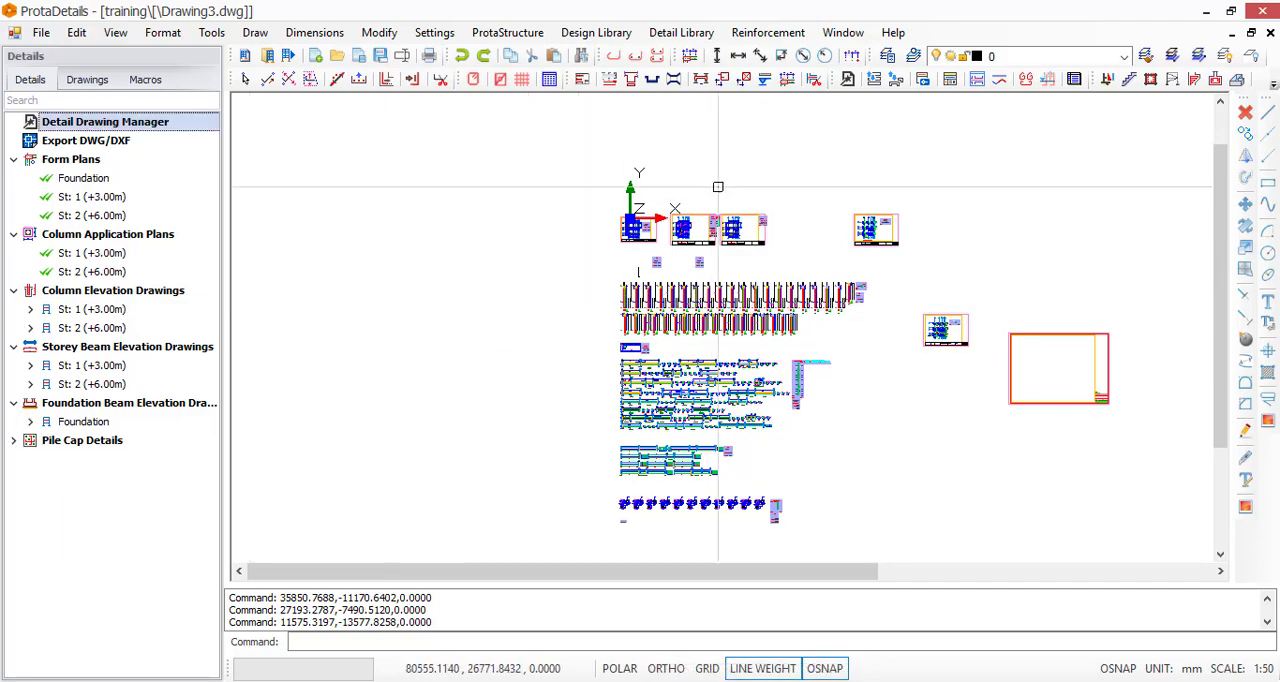
{"action": "scroll", "coordinate": [715, 195], "scroll_direction": "up", "scroll_amount": 4}
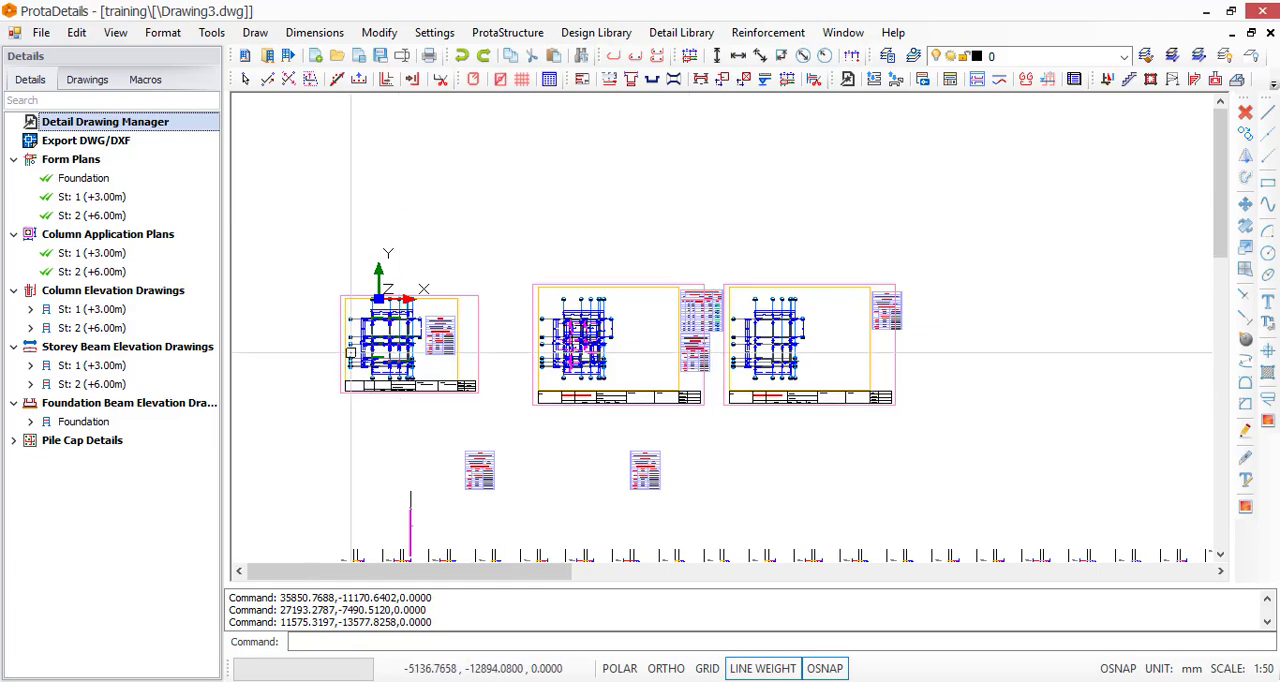
Set up printing on A3 paper in landscape orientation, and close the print settings without printing
{"action": "scroll", "coordinate": [393, 293], "scroll_direction": "up", "scroll_amount": 2}
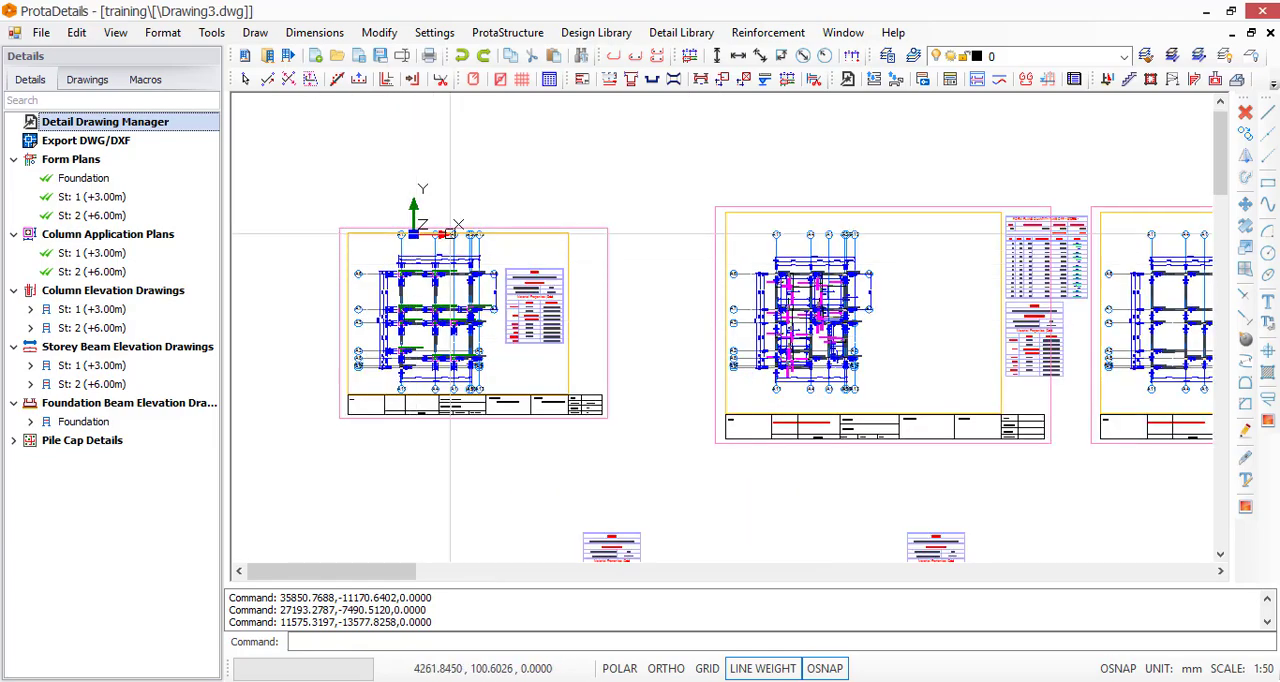
{"action": "left_click", "coordinate": [38, 36]}
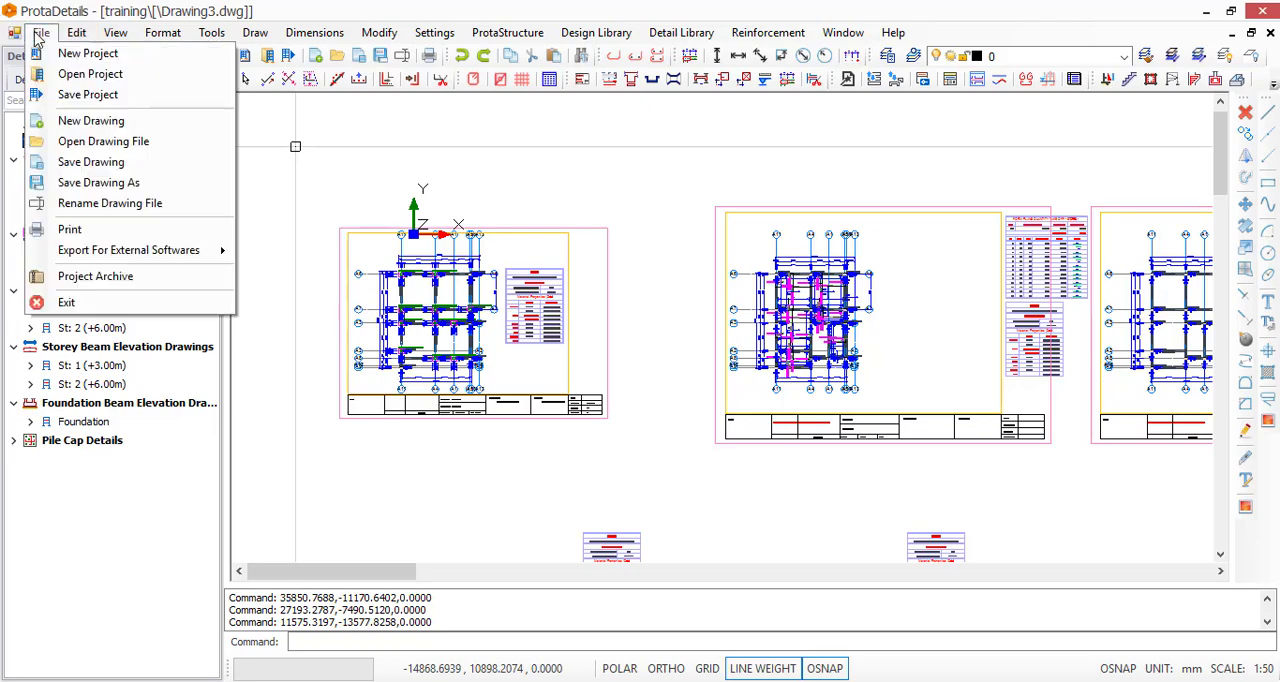
{"action": "left_click", "coordinate": [97, 232]}
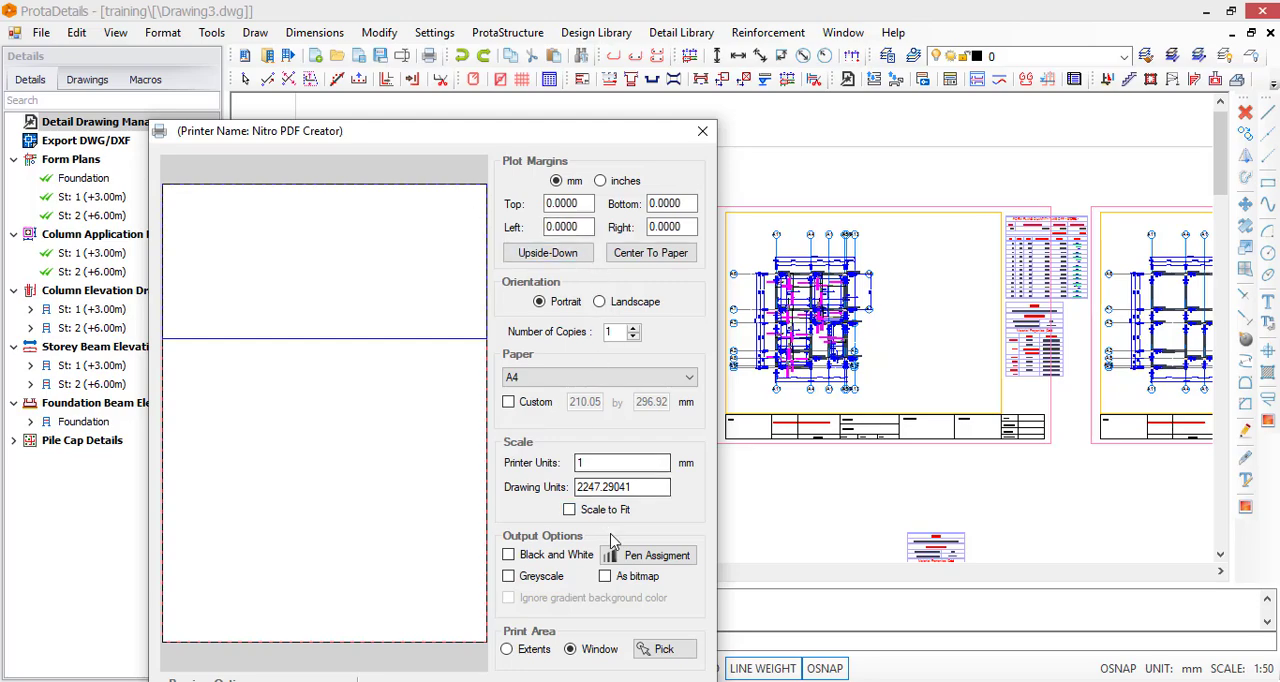
{"action": "left_click", "coordinate": [689, 378]}
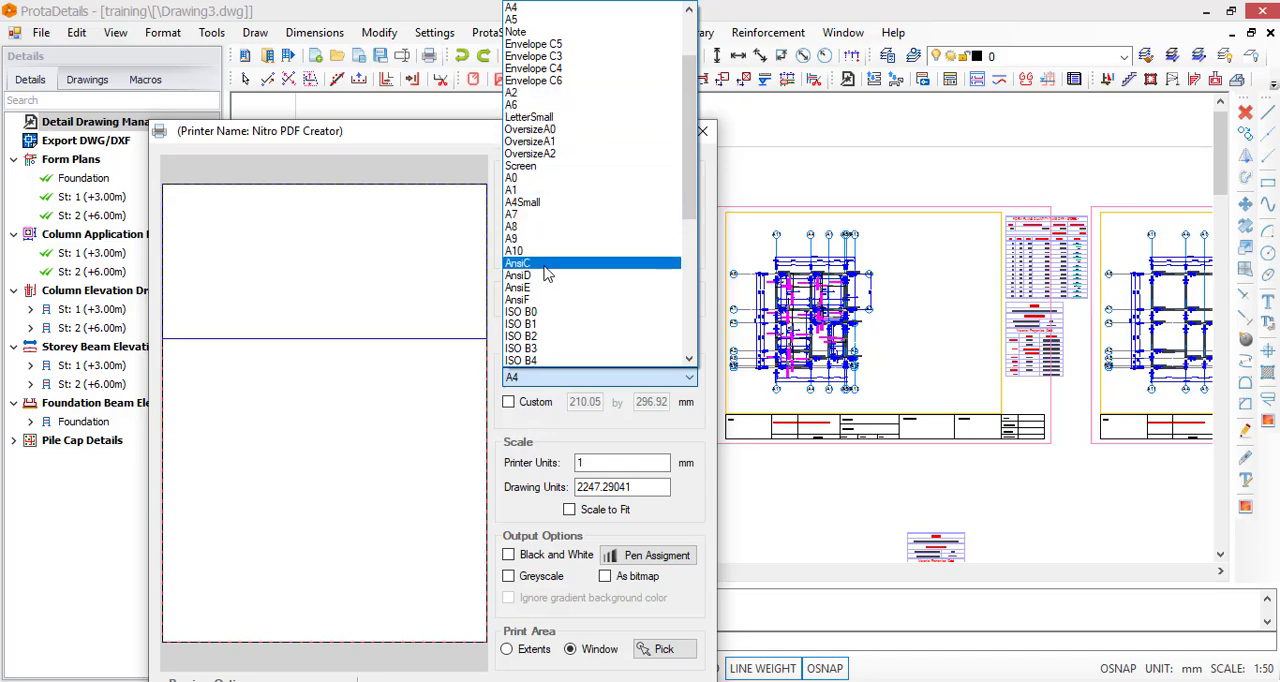
{"action": "scroll", "coordinate": [549, 68], "scroll_direction": "up", "scroll_amount": 3}
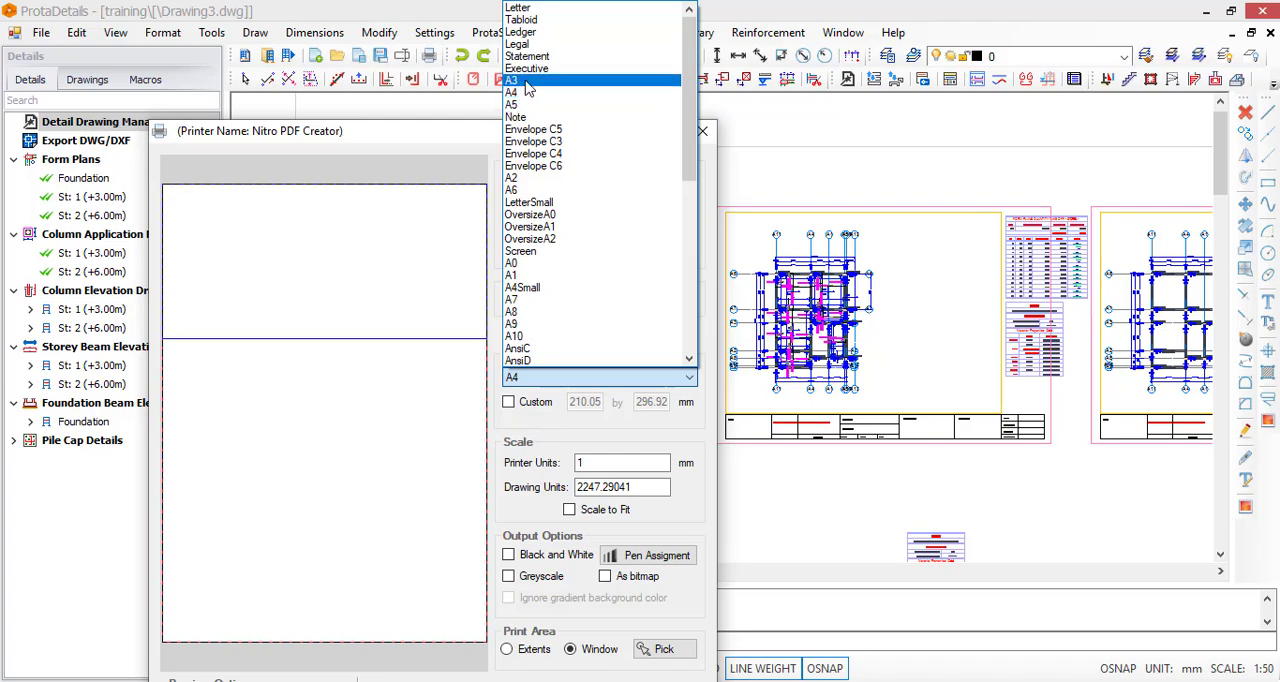
{"action": "left_click", "coordinate": [528, 82]}
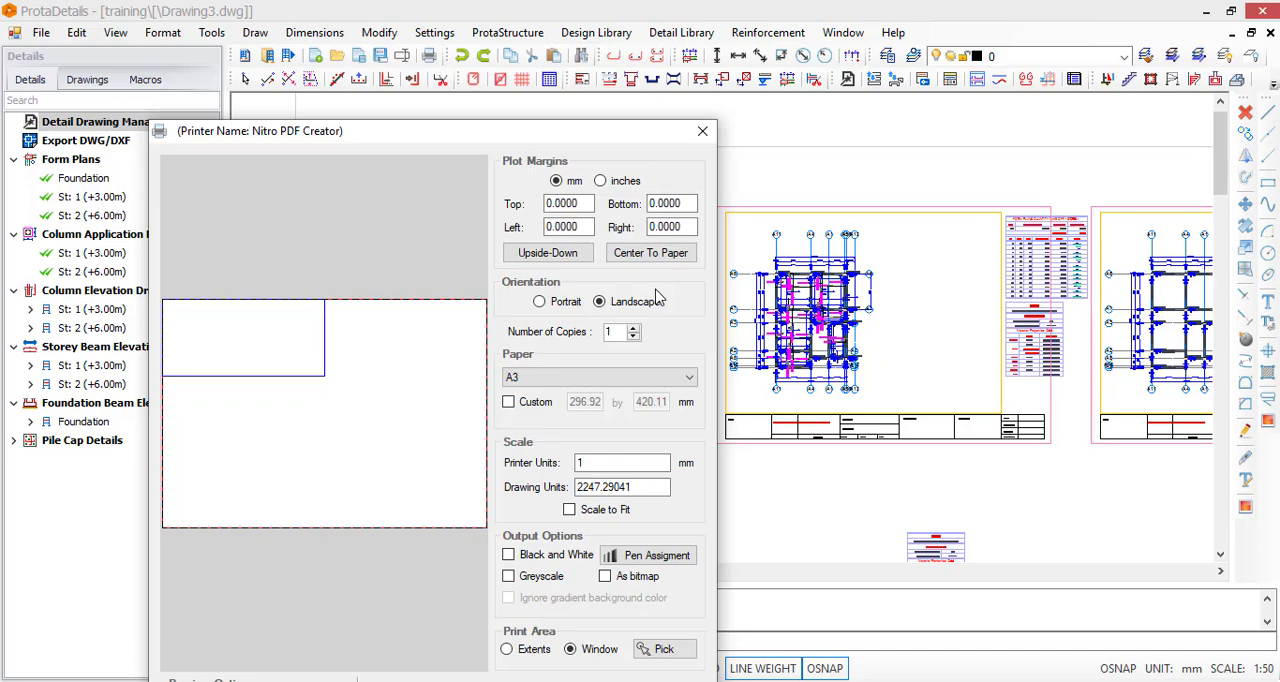
{"action": "left_click", "coordinate": [703, 133]}
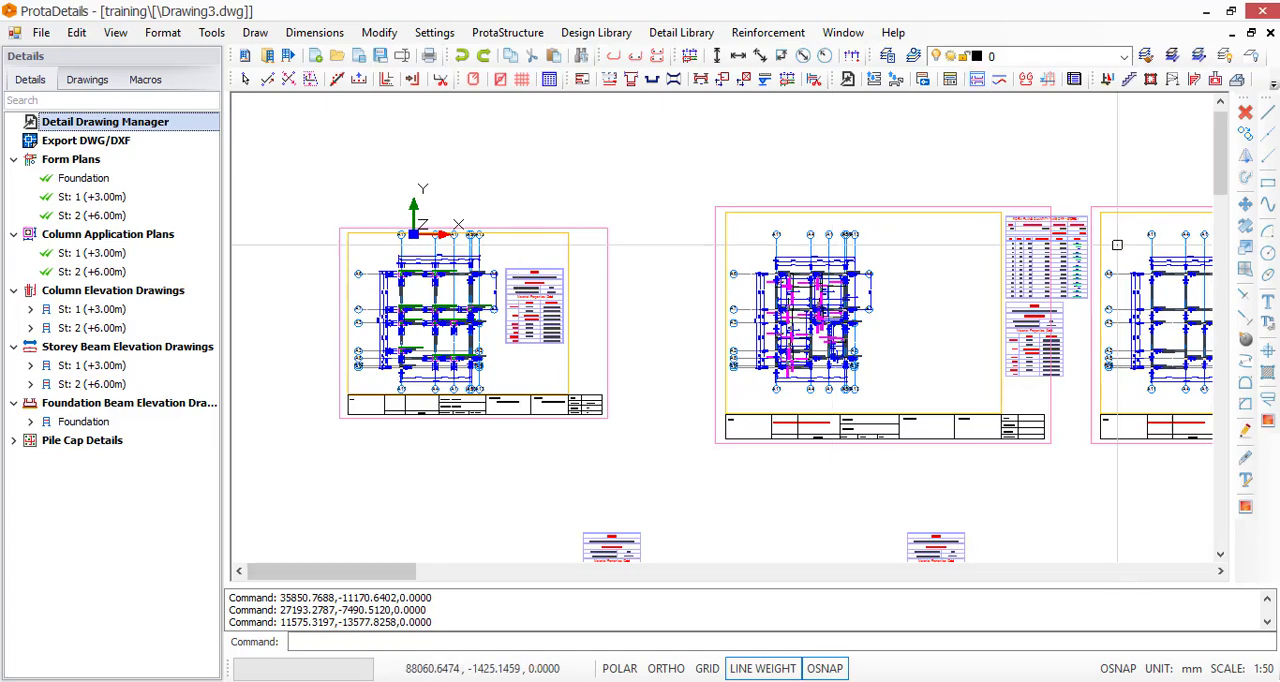
Show the hidden detailing commands that do not fit in the command row
{"action": "scroll", "coordinate": [575, 290], "scroll_direction": "down", "scroll_amount": 2}
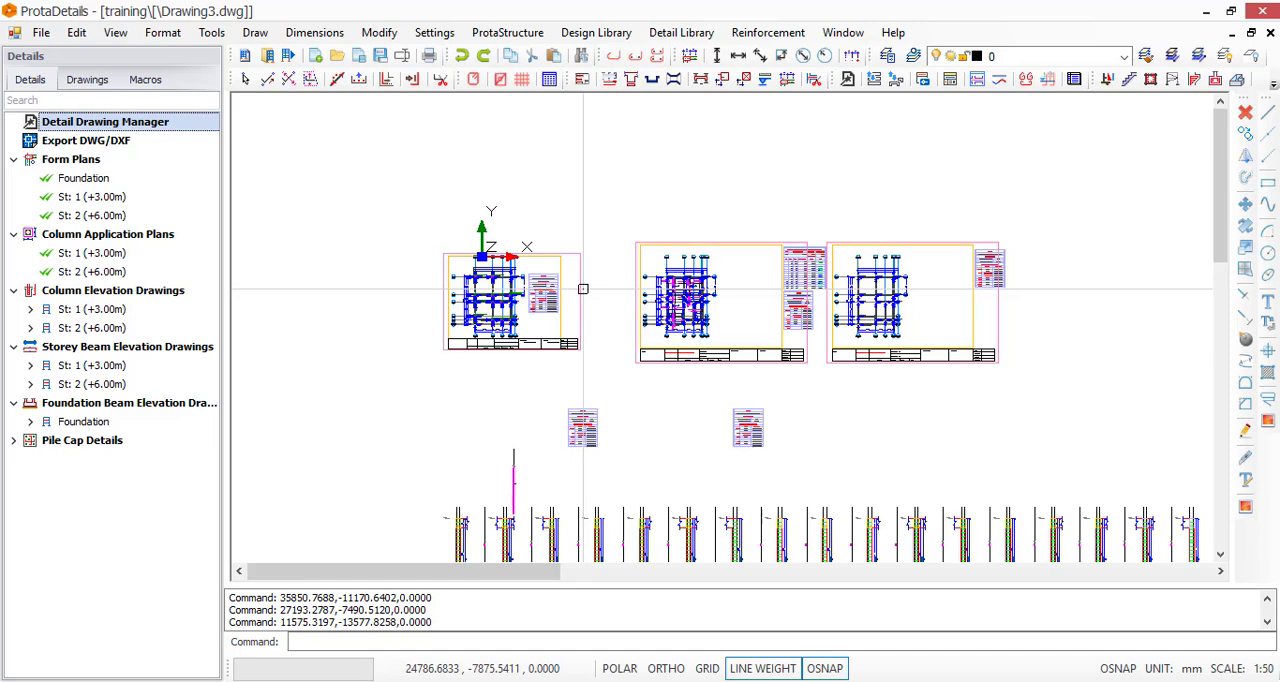
{"action": "left_click", "coordinate": [1274, 81]}
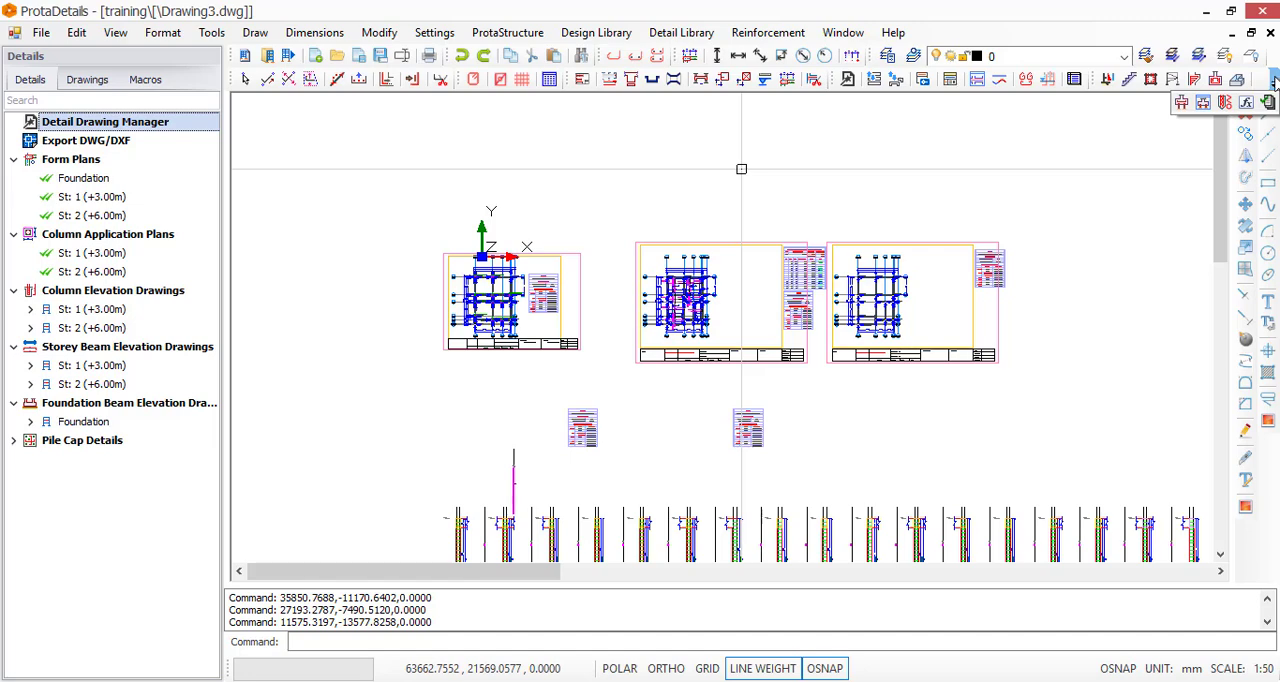